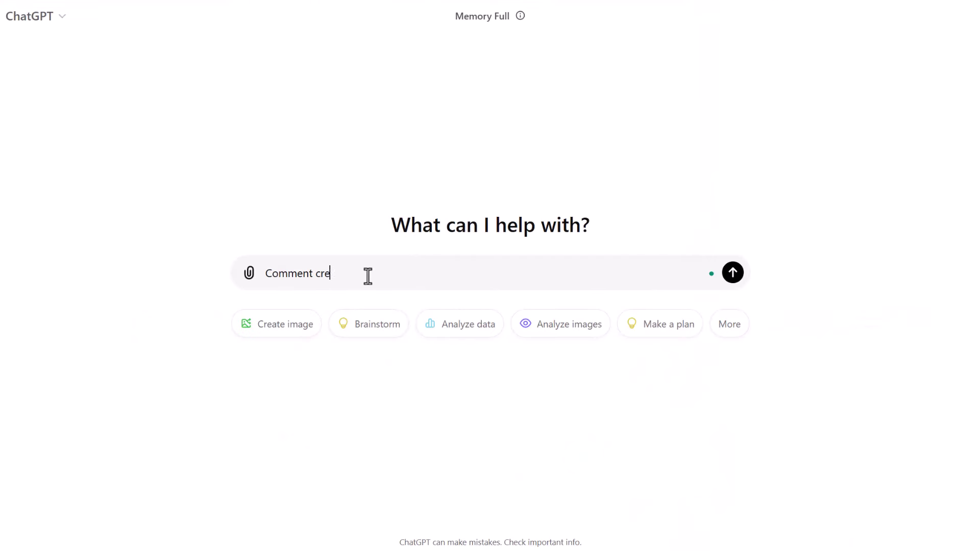
- Send the typed question to ChatGPT so it starts answering
key(Return)
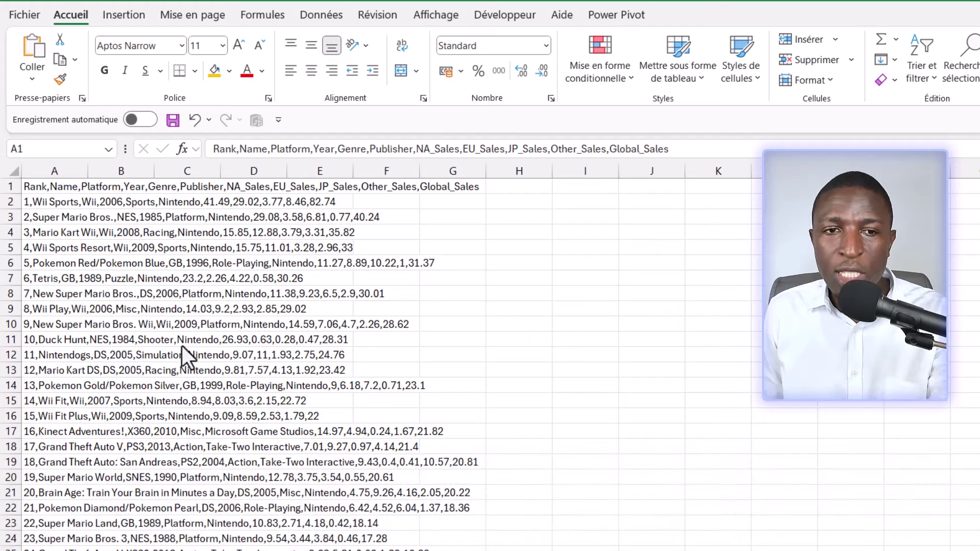
- Back in Excel, confirm the vgsales data ends at row 16599, then return to A1
key(alt+Tab)
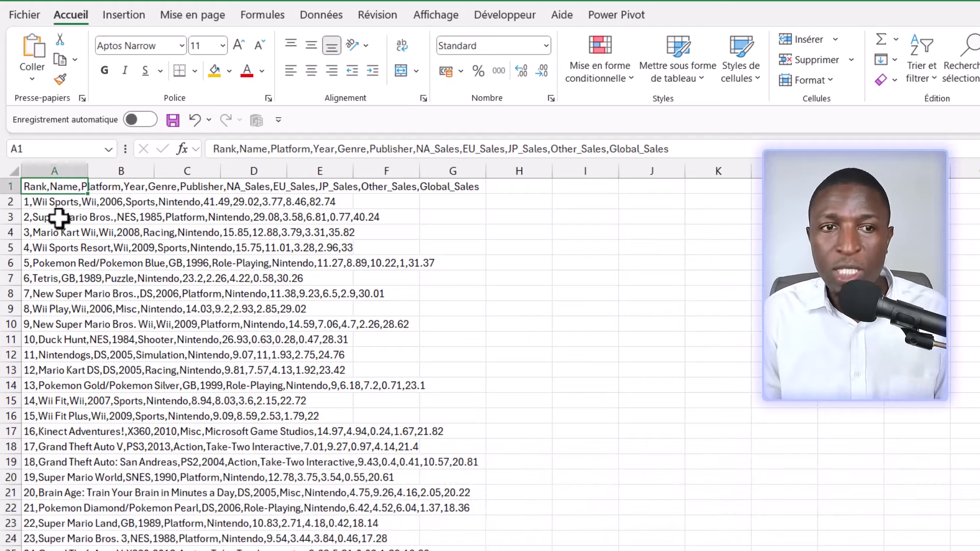
key(ctrl+Down)
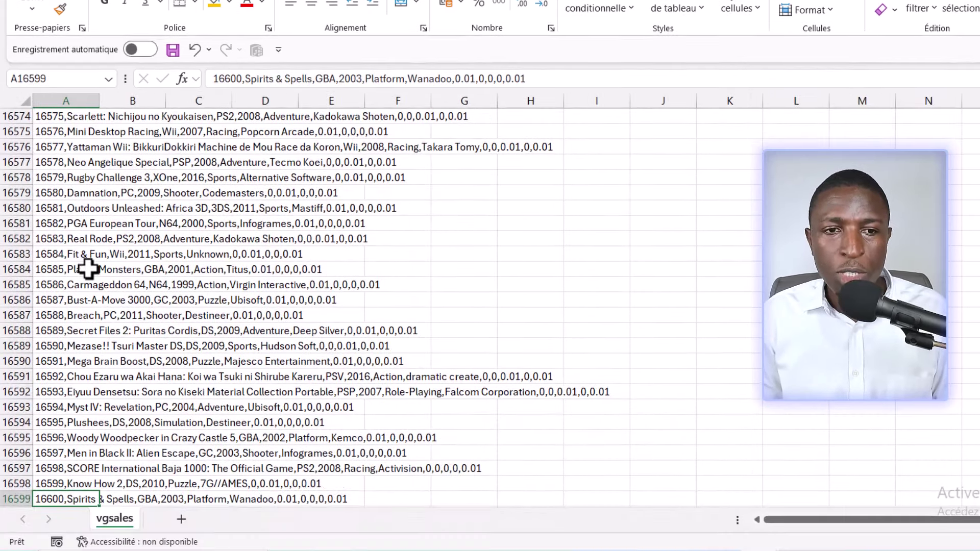
key(ctrl+Up)
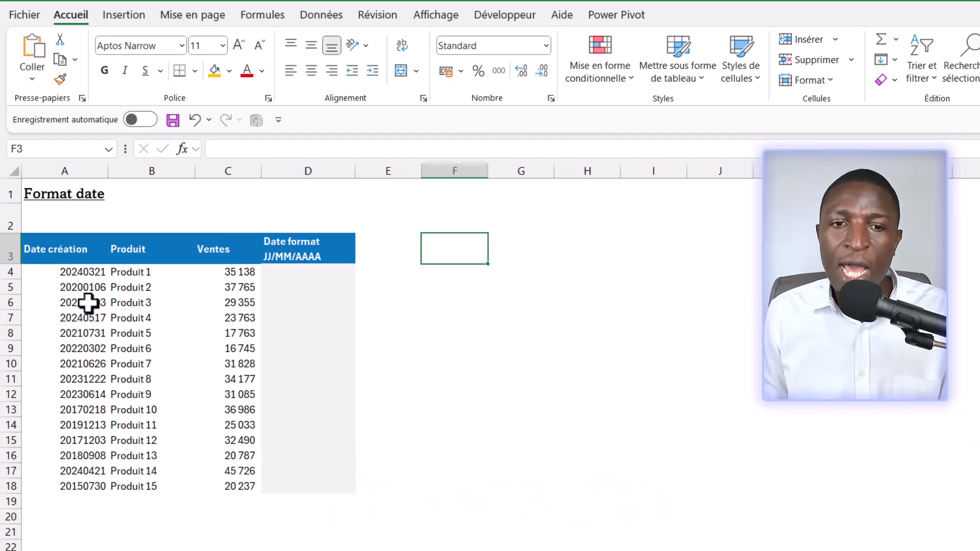
click(307, 279)
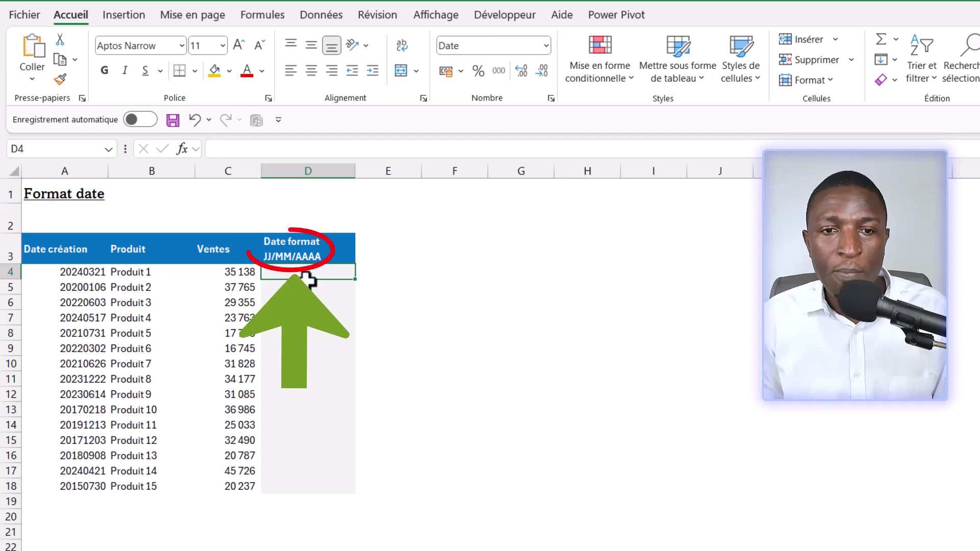
click(312, 289)
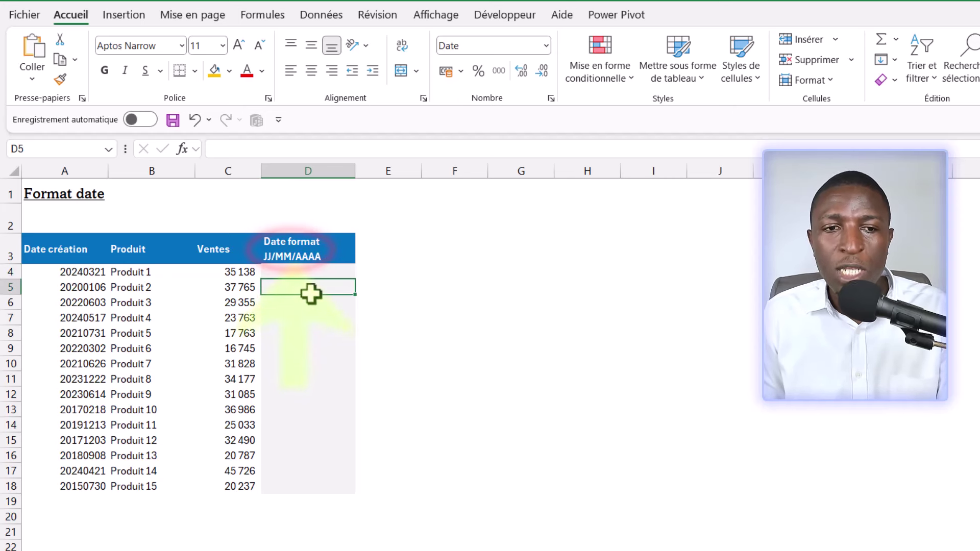
click(315, 364)
click(74, 287)
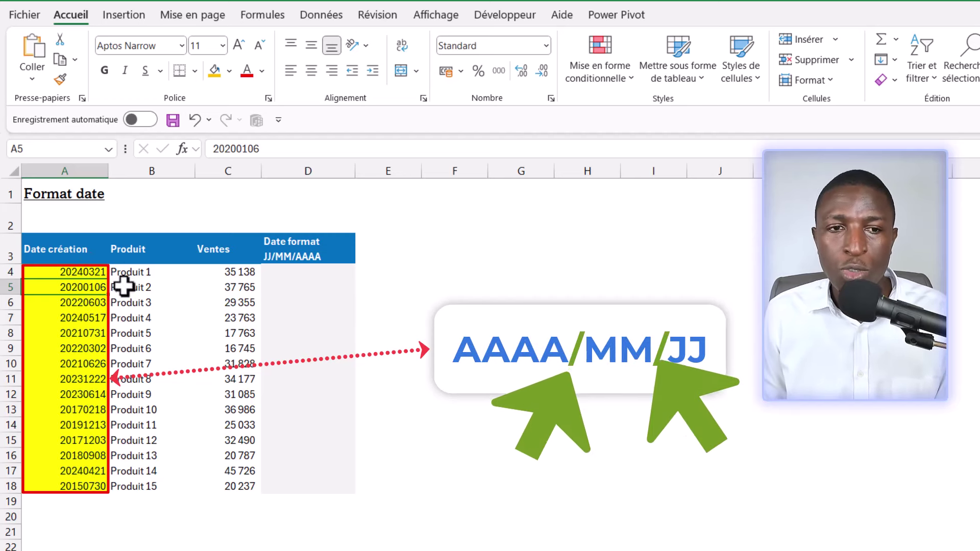
click(75, 276)
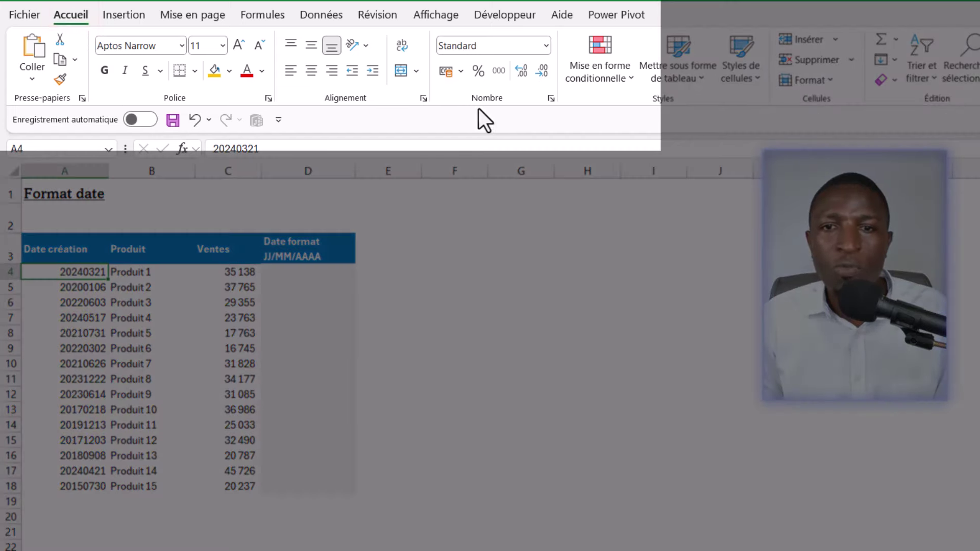
click(546, 47)
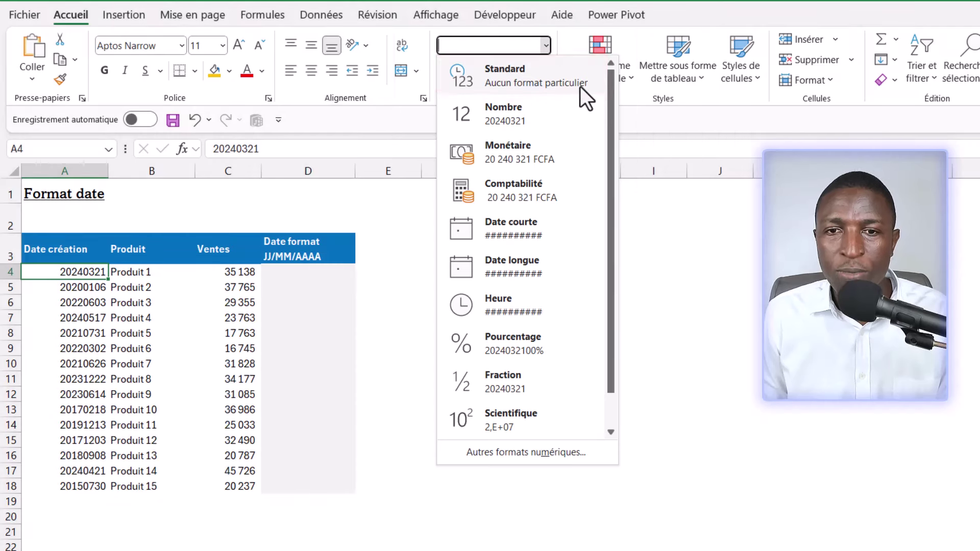
click(578, 90)
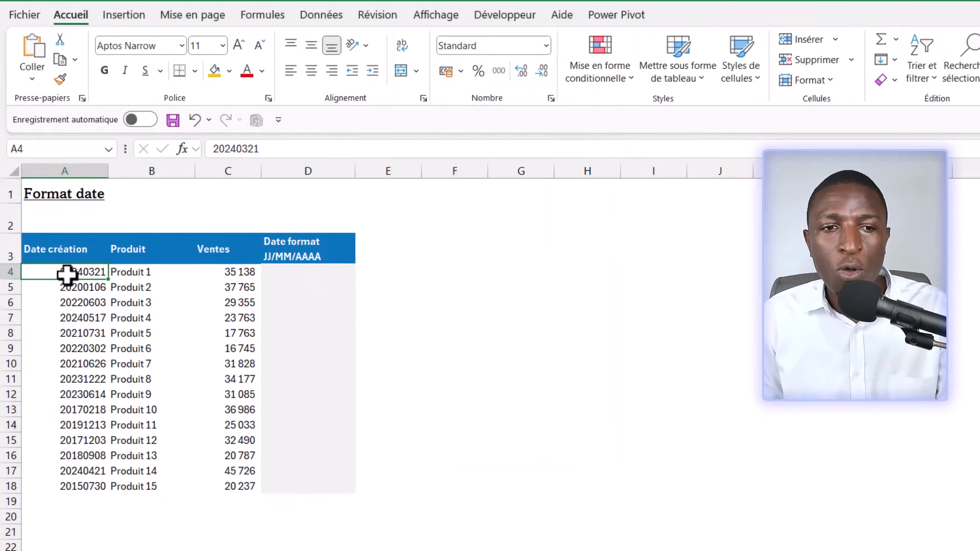
click(314, 274)
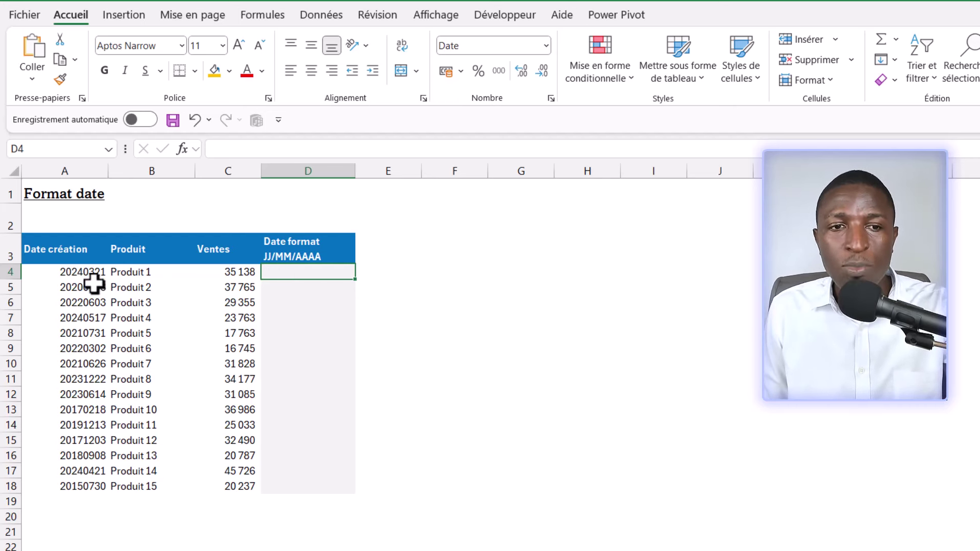
click(87, 272)
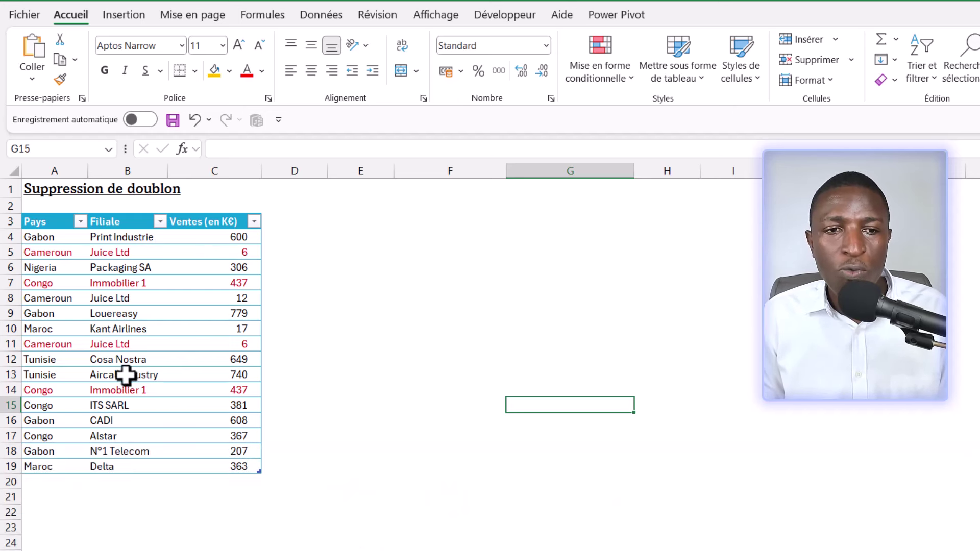
- Select the duplicated Cameroun Juice Ltd rows A5:C5 and A11:C11 together
drag(67, 255, 218, 252)
drag(56, 346, 199, 347)
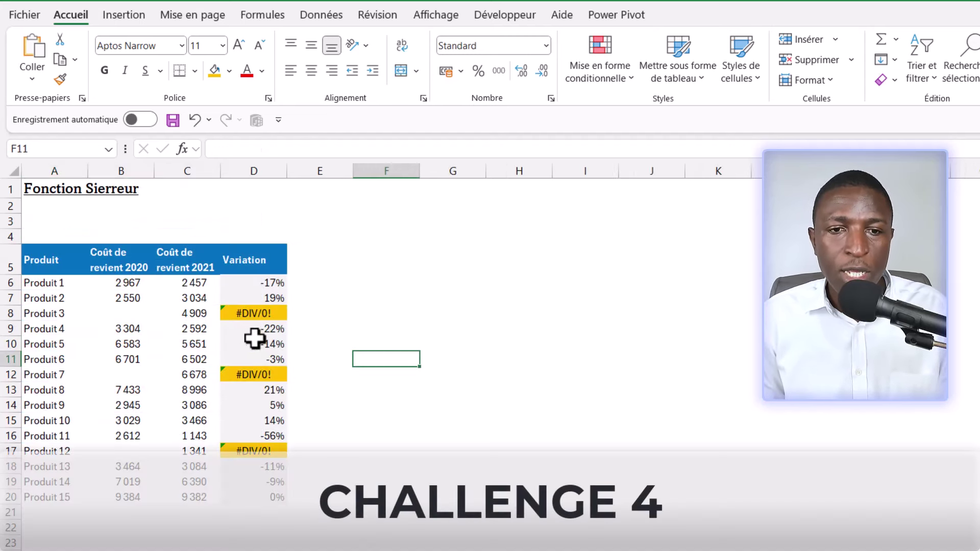
- Inspect the #DIV/0! cells D8, D12, D17 and the =(C6-B6)/B6 variation formula
click(257, 313)
click(260, 374)
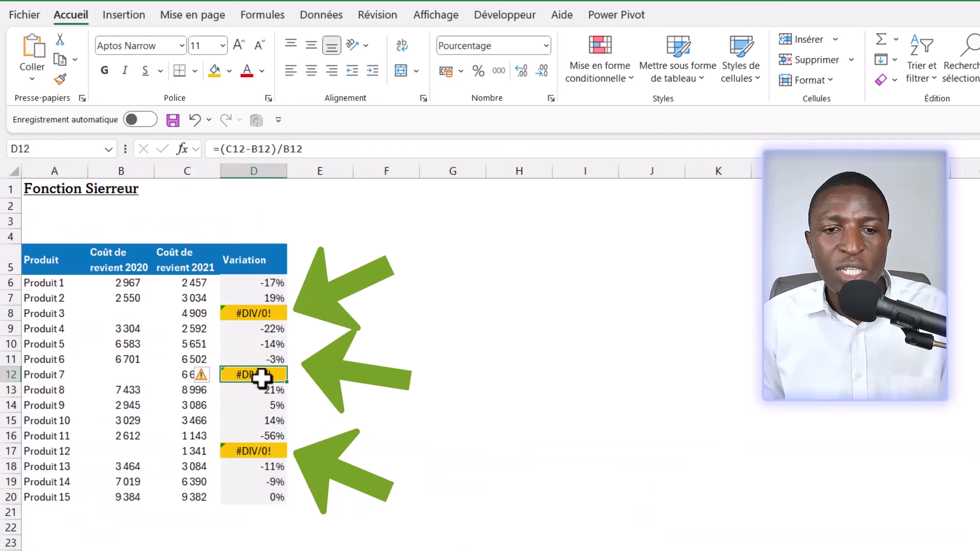
click(257, 451)
click(249, 284)
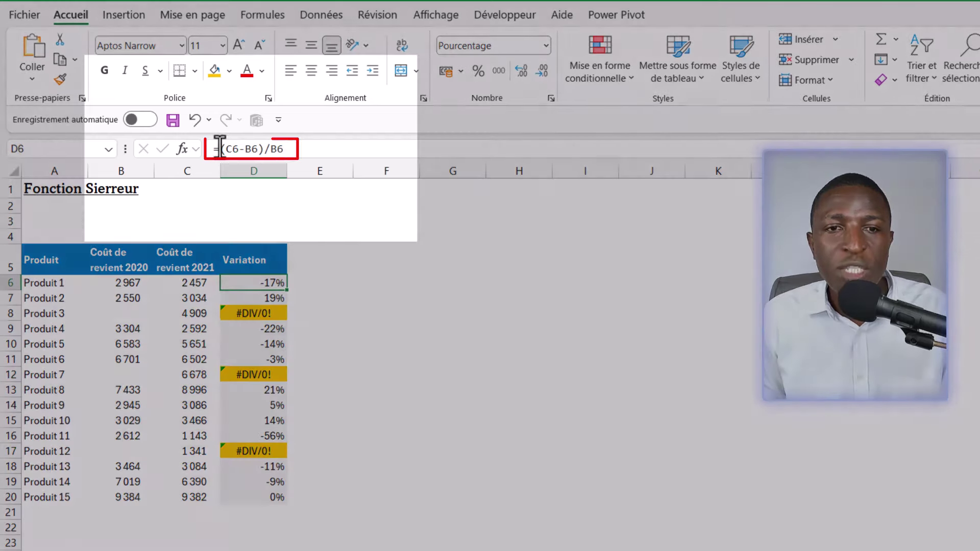
click(312, 149)
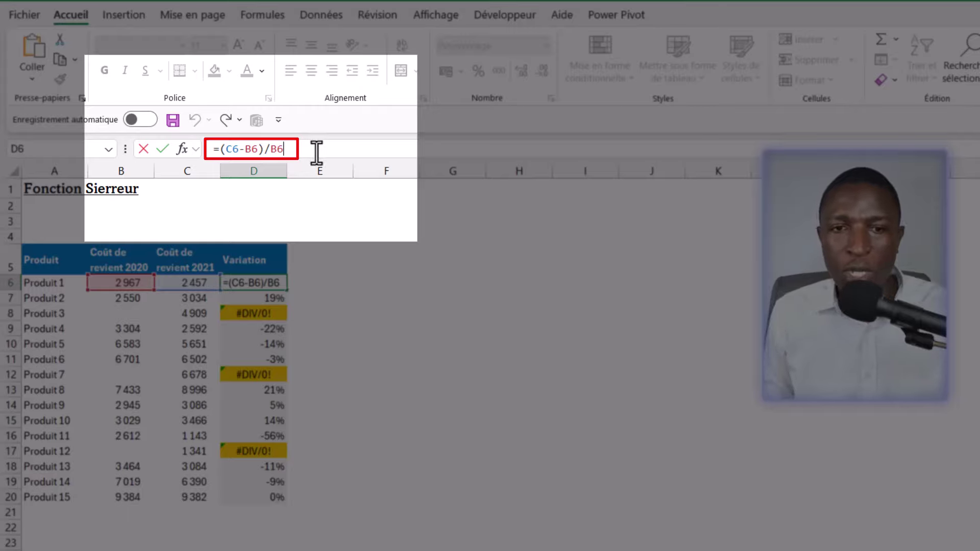
key(Return)
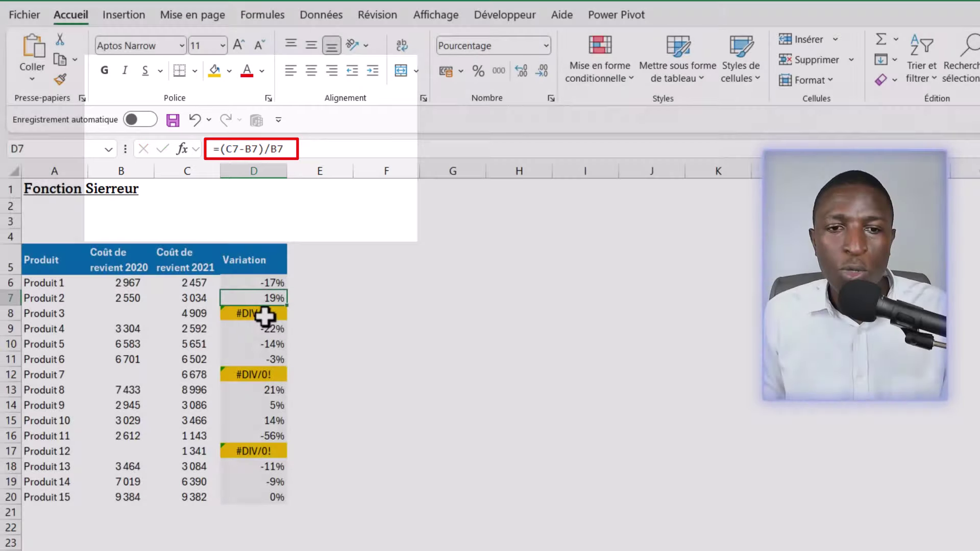
click(258, 316)
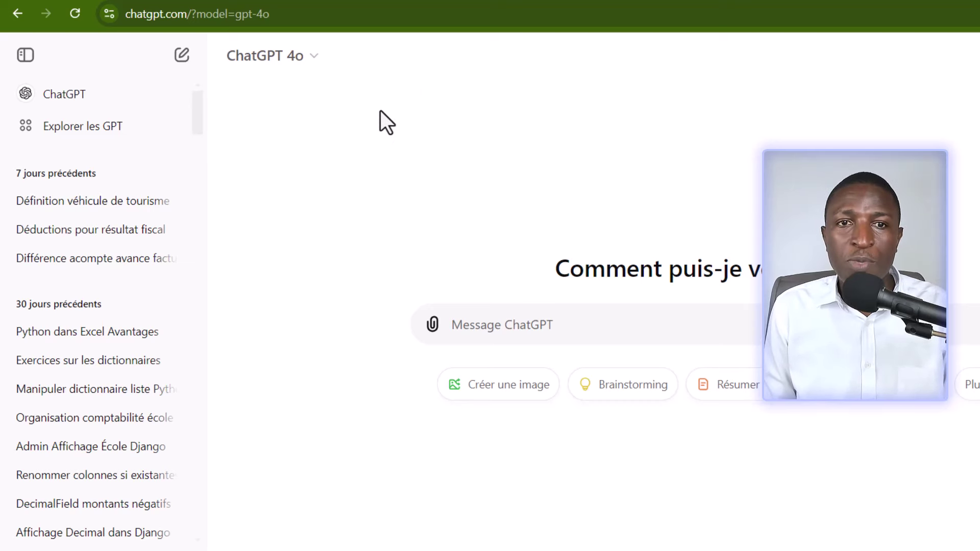
- Attach vgsales.csv from the computer to a new ChatGPT message
click(188, 326)
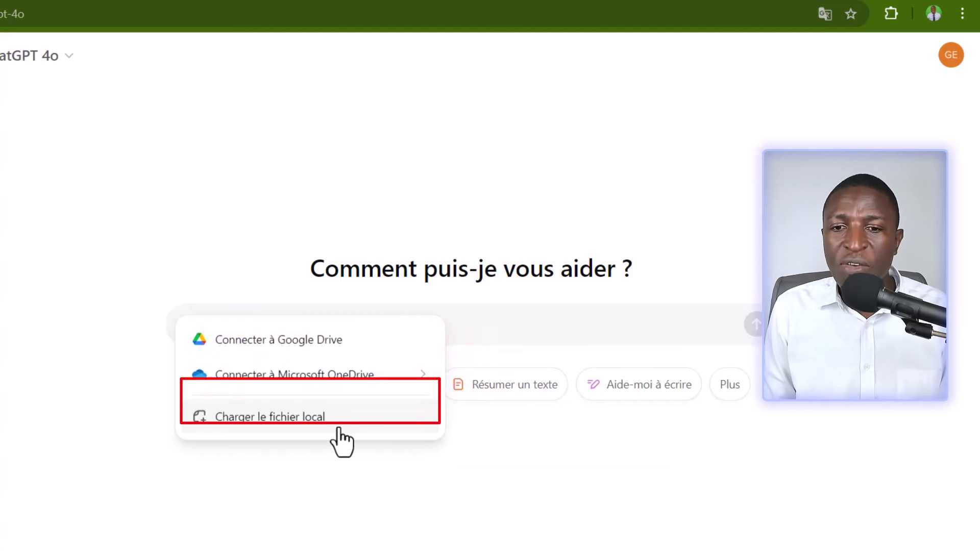
click(265, 428)
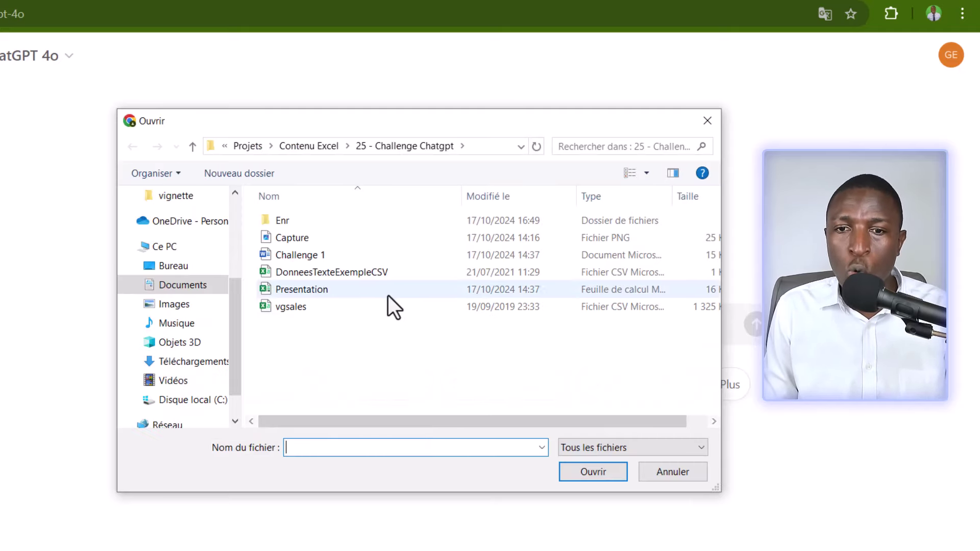
click(318, 309)
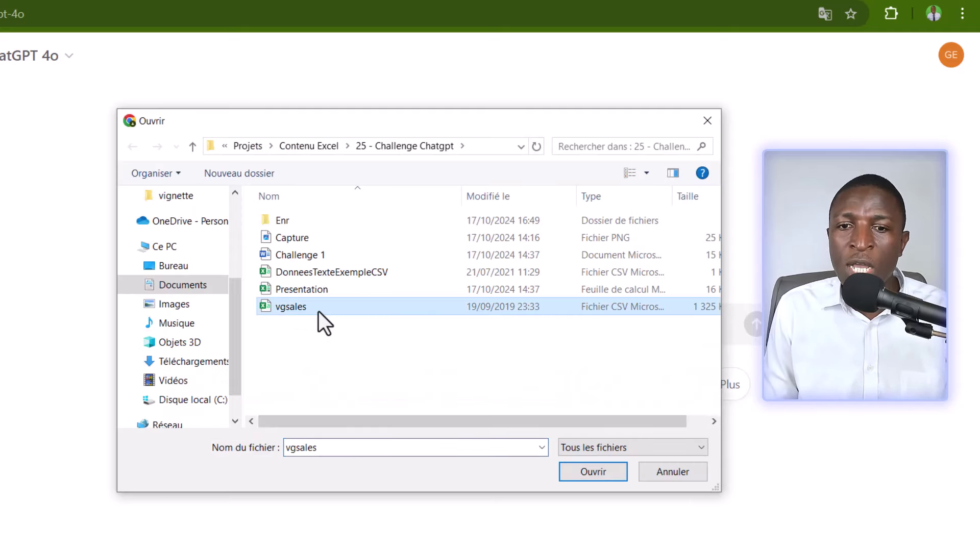
click(587, 470)
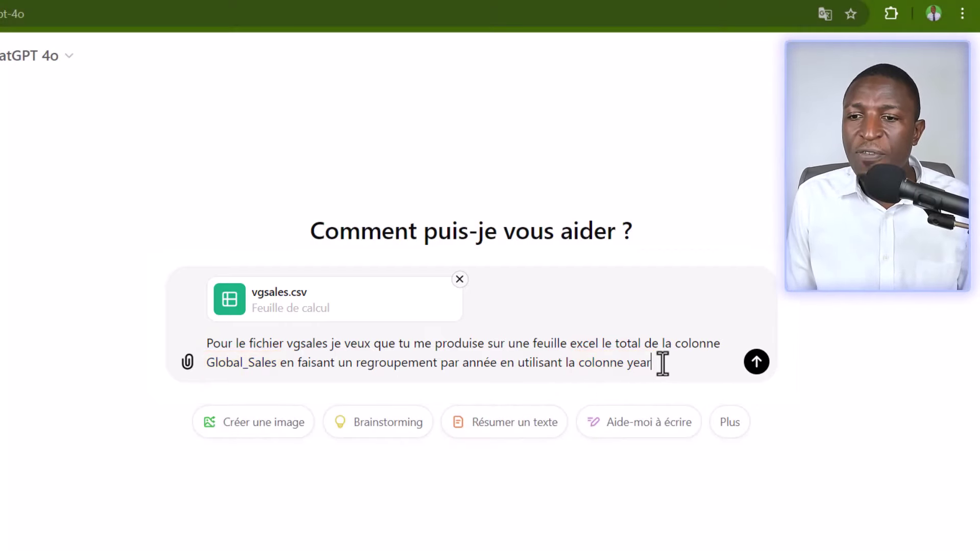
- Send the yearly Global_Sales request, then download and open total_global_sales_by_year.xlsx in Excel
key(Return)
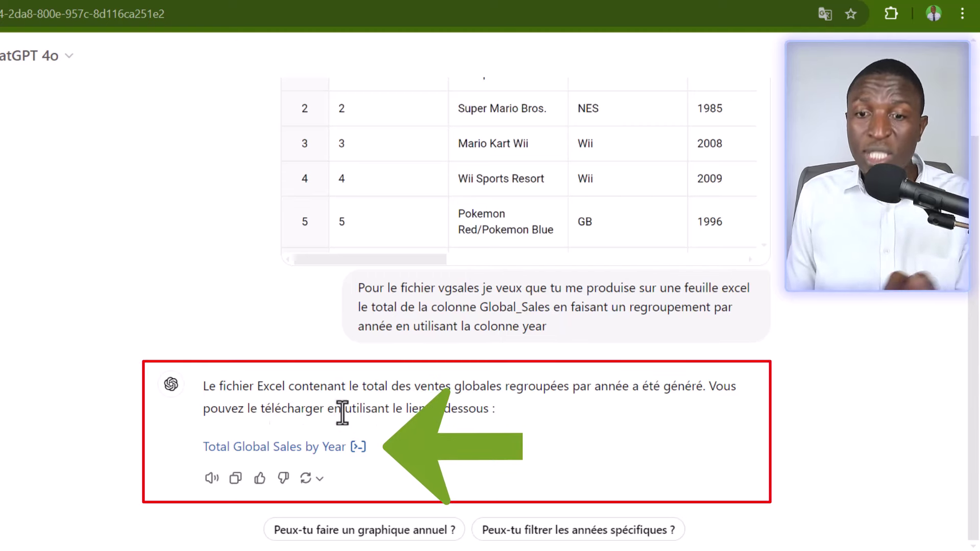
click(281, 448)
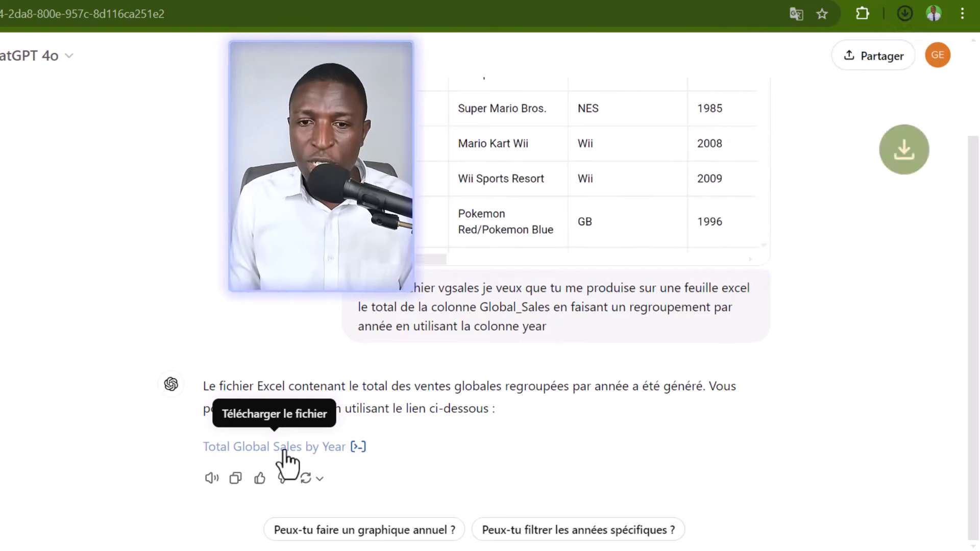
mouse_move(773, 55)
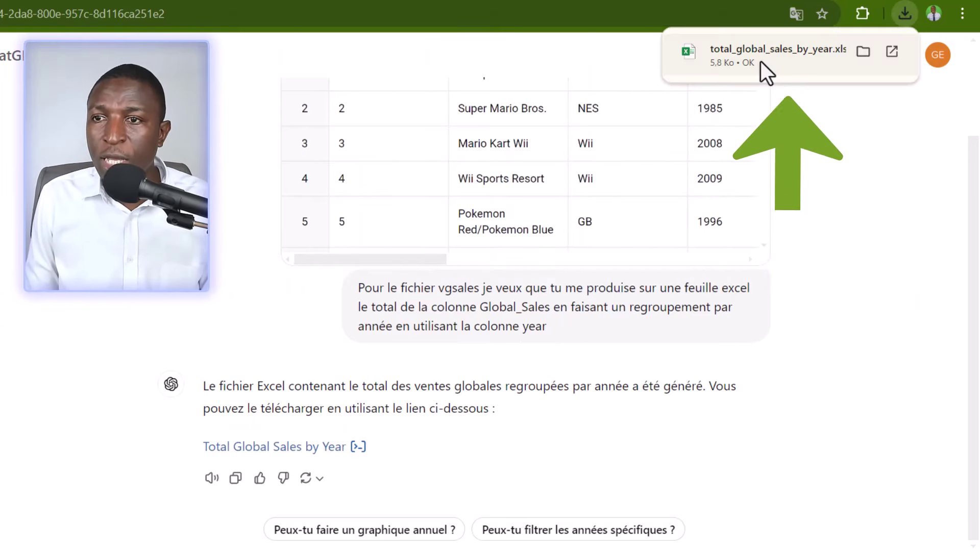
click(760, 61)
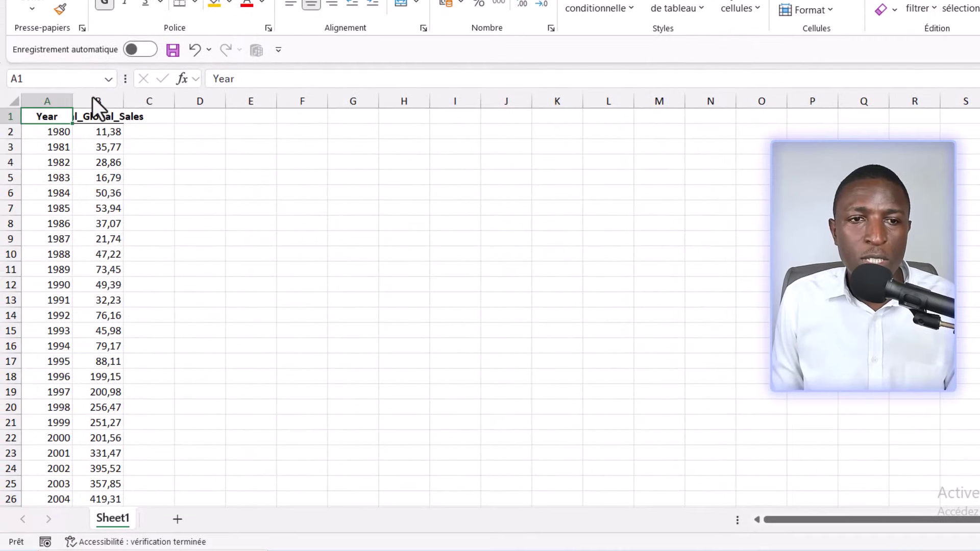
drag(62, 97, 96, 98)
double_click(72, 100)
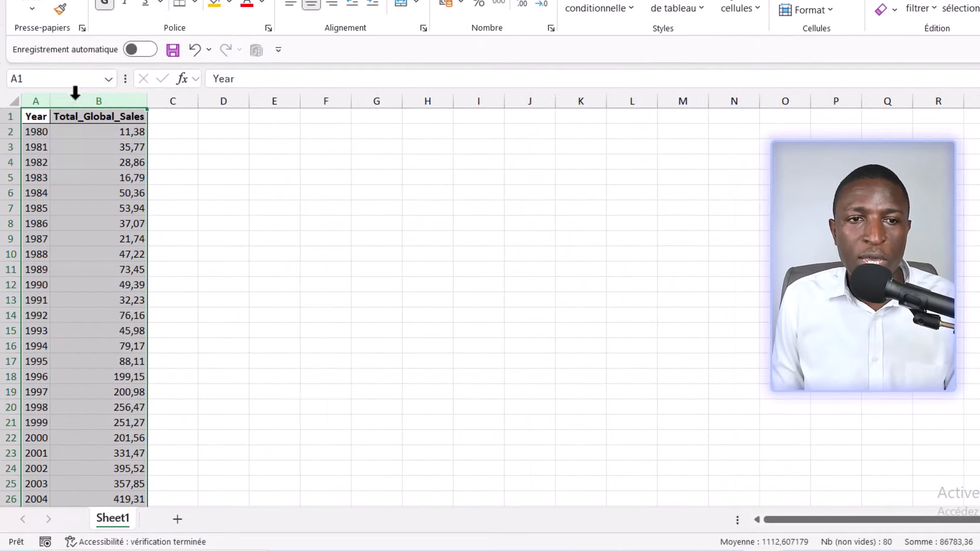
click(92, 211)
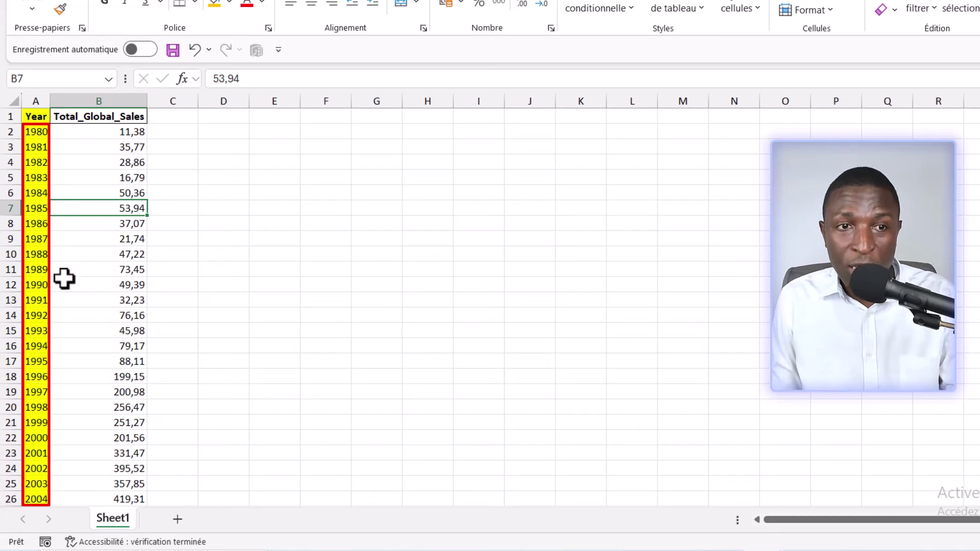
scroll(51, 332, down, 4)
scroll(41, 378, down, 4)
click(38, 346)
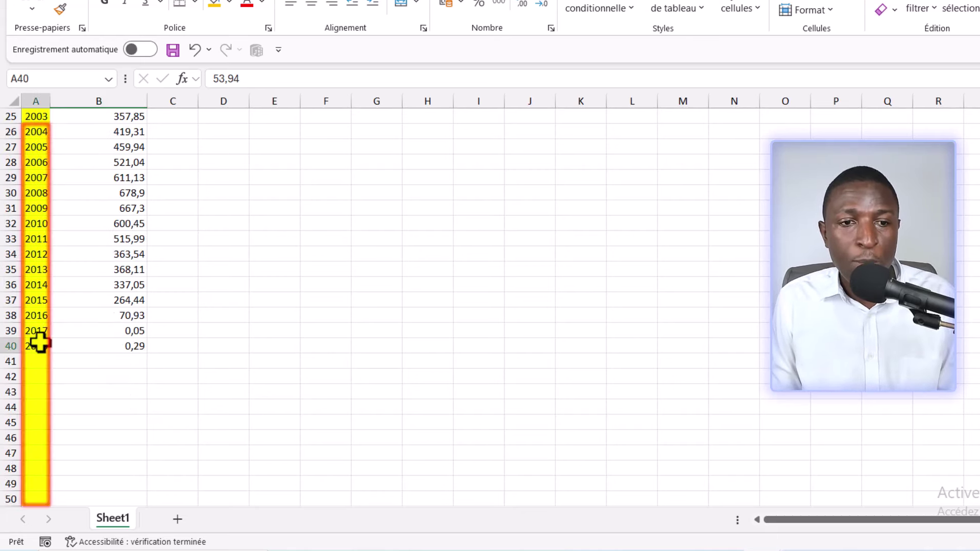
click(111, 350)
key(ctrl+shift+Up)
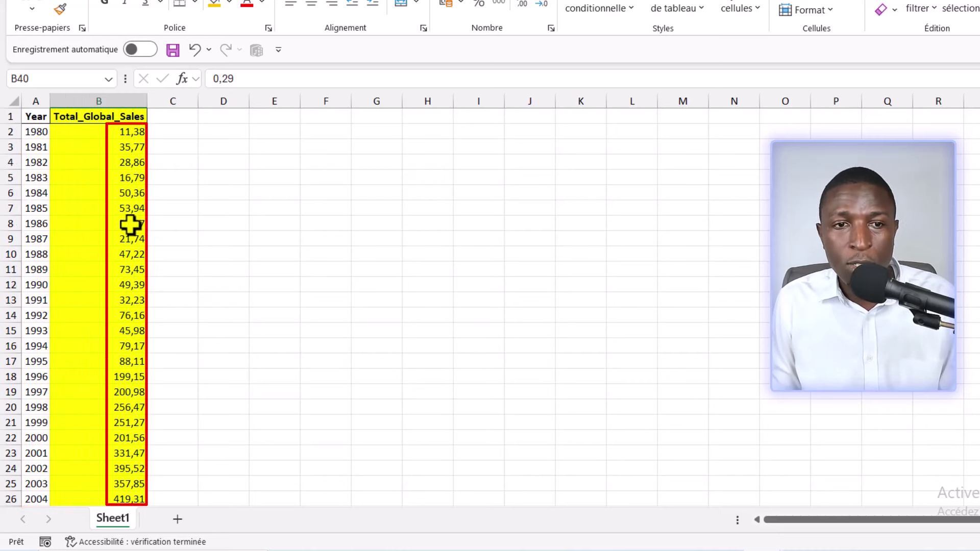
click(111, 392)
scroll(136, 346, down, 3)
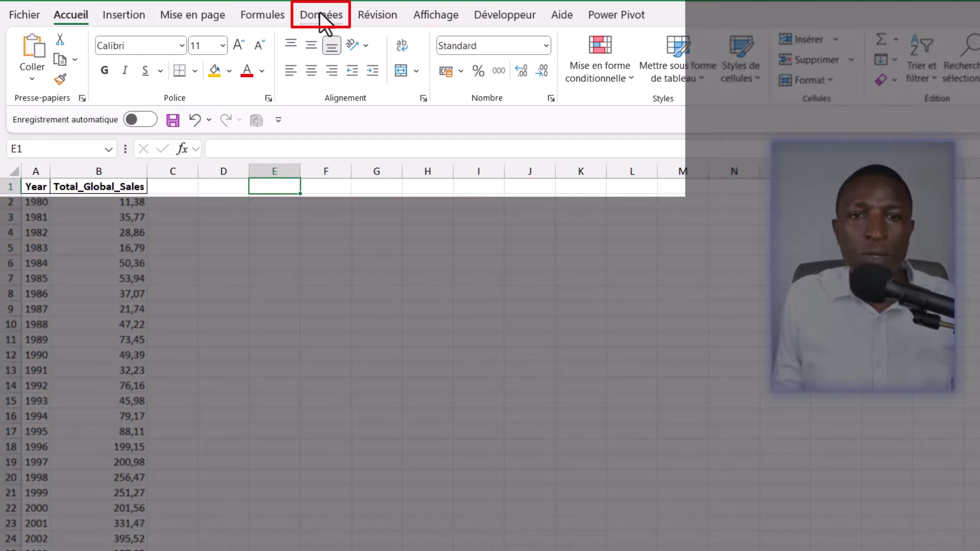
- From the Données tab, import the vgsales file via À partir d'un fichier texte/CSV
click(319, 14)
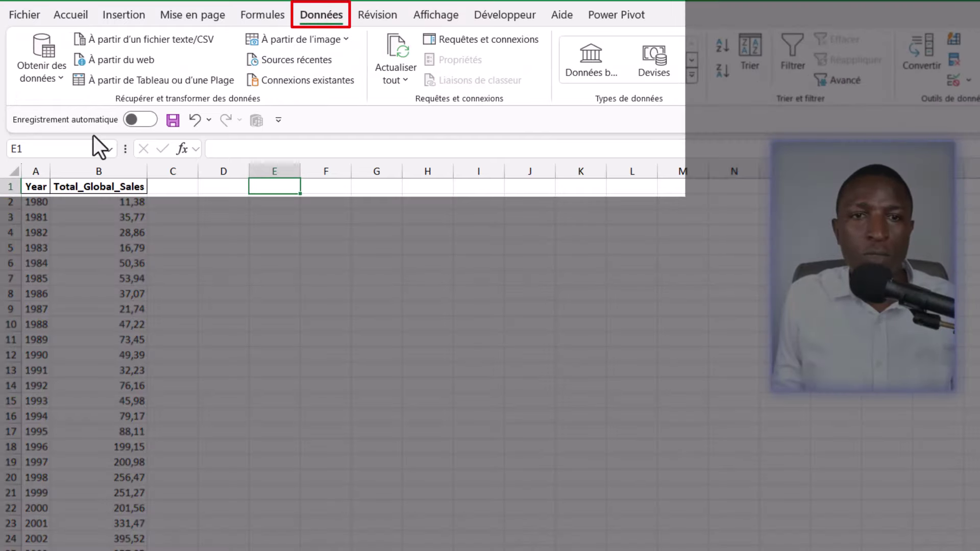
click(37, 75)
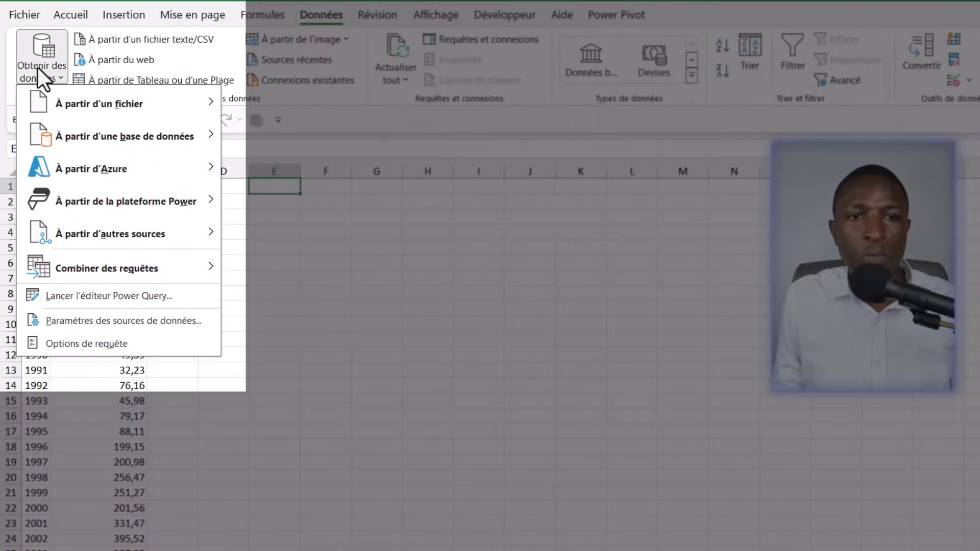
mouse_move(115, 102)
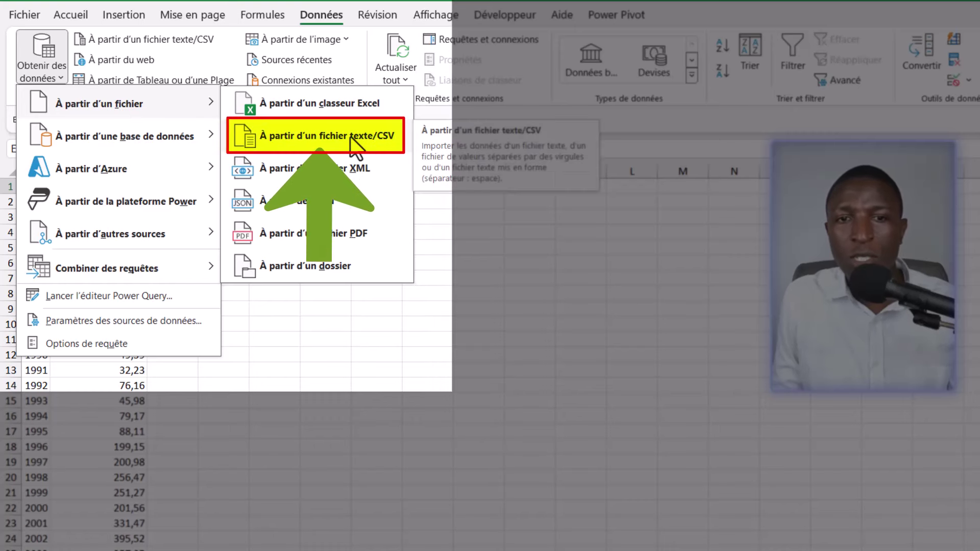
click(201, 61)
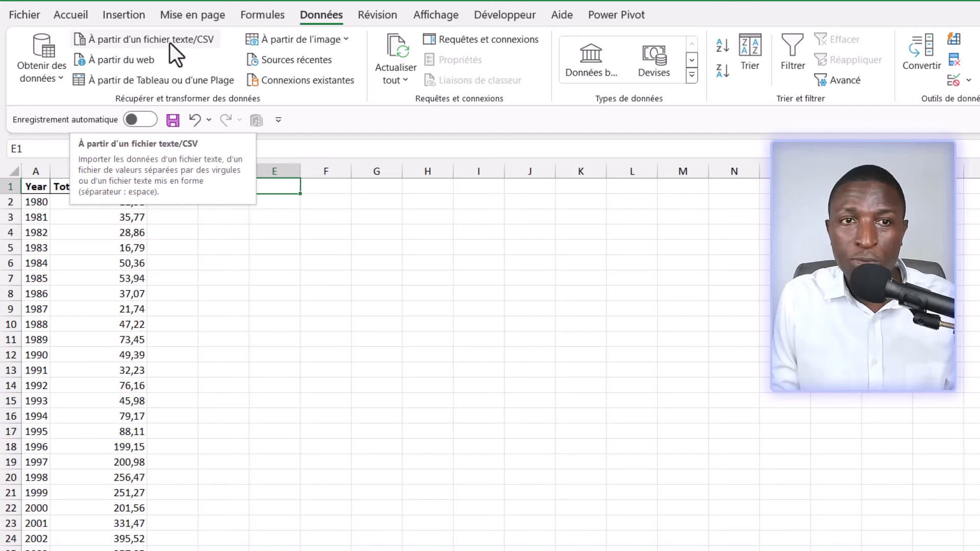
click(133, 38)
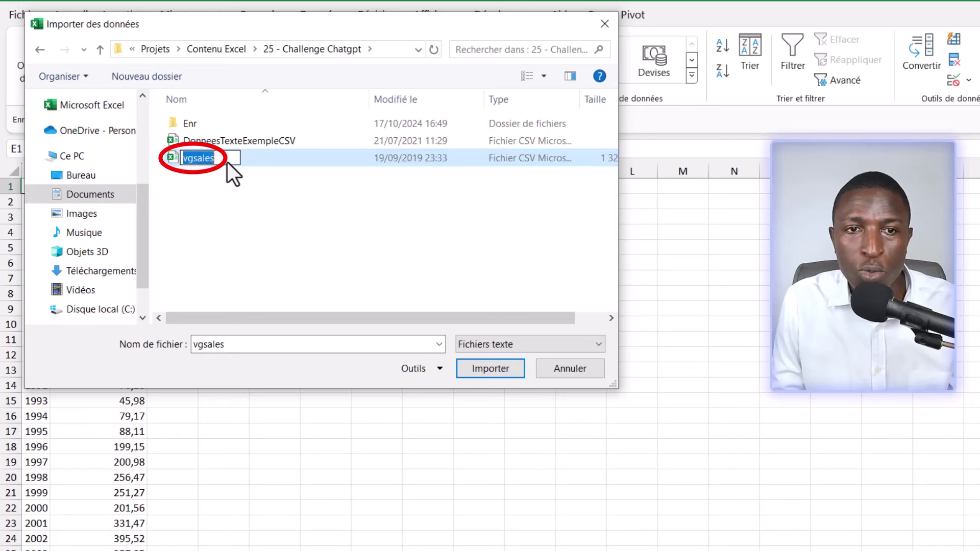
click(488, 368)
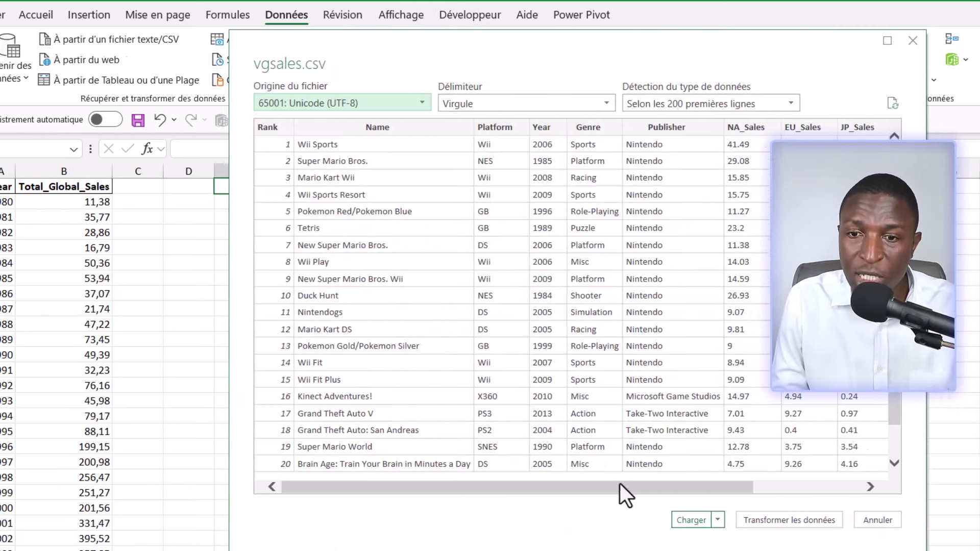
- Review the vgsales.csv preview columns and choose Transformer les données instead of loading
mouse_move(295, 489)
mouse_down()
mouse_move(387, 491)
mouse_move(207, 493)
mouse_up()
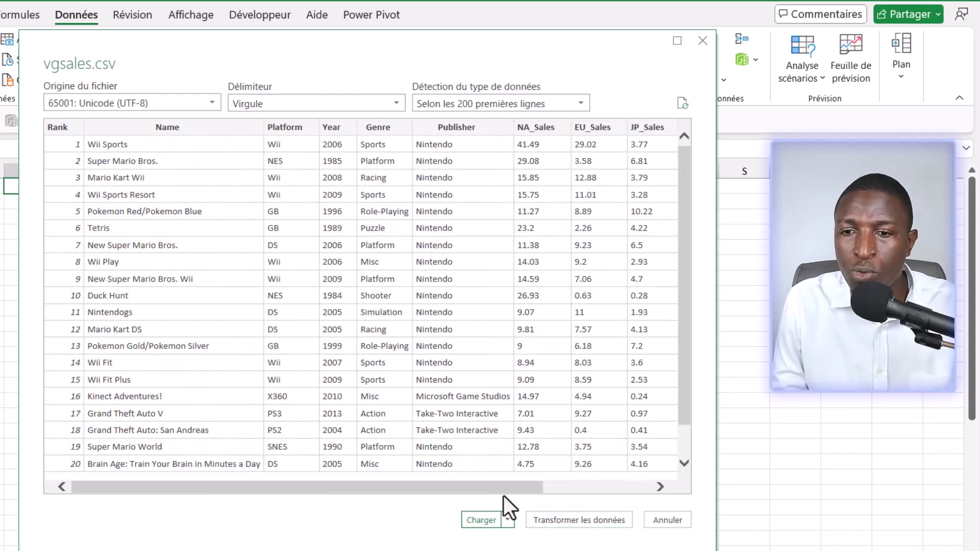
drag(505, 487, 596, 520)
drag(416, 486, 266, 492)
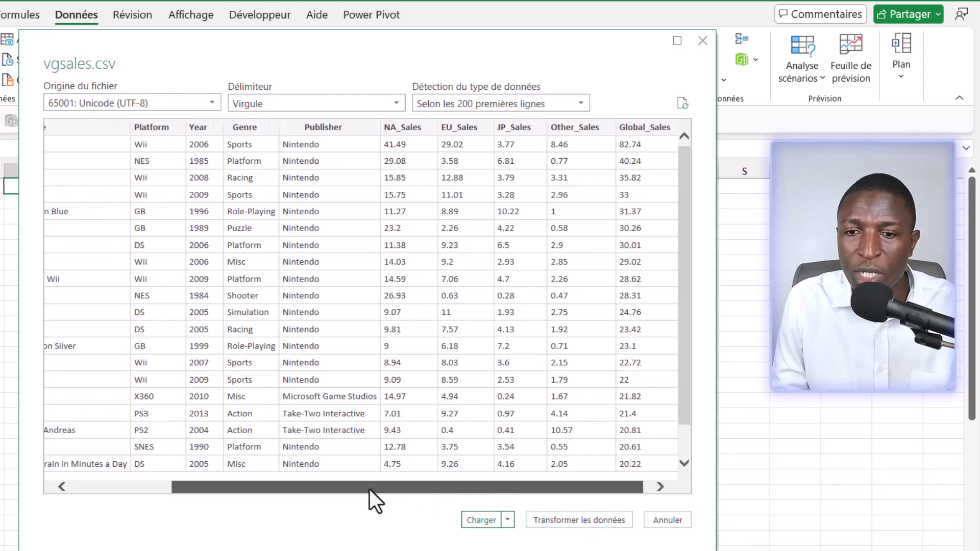
click(507, 519)
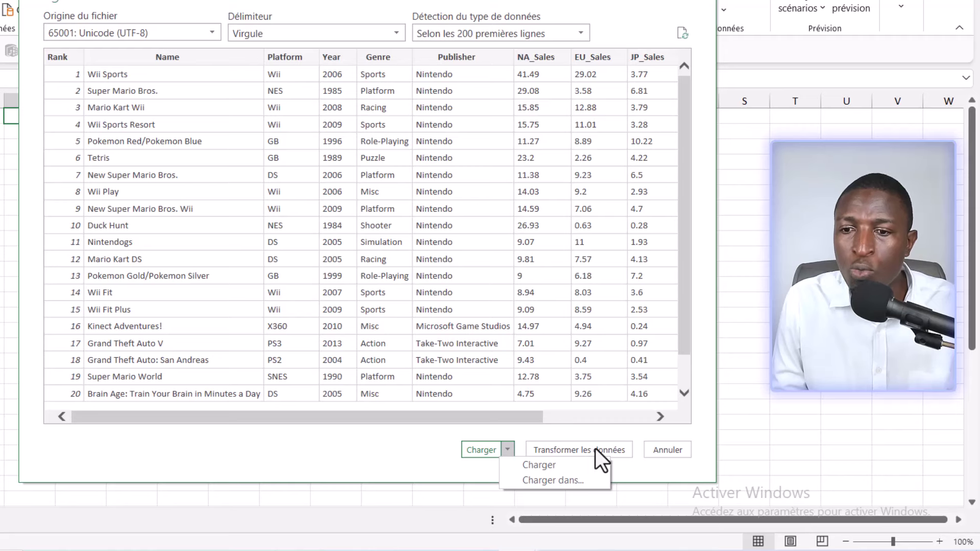
click(620, 450)
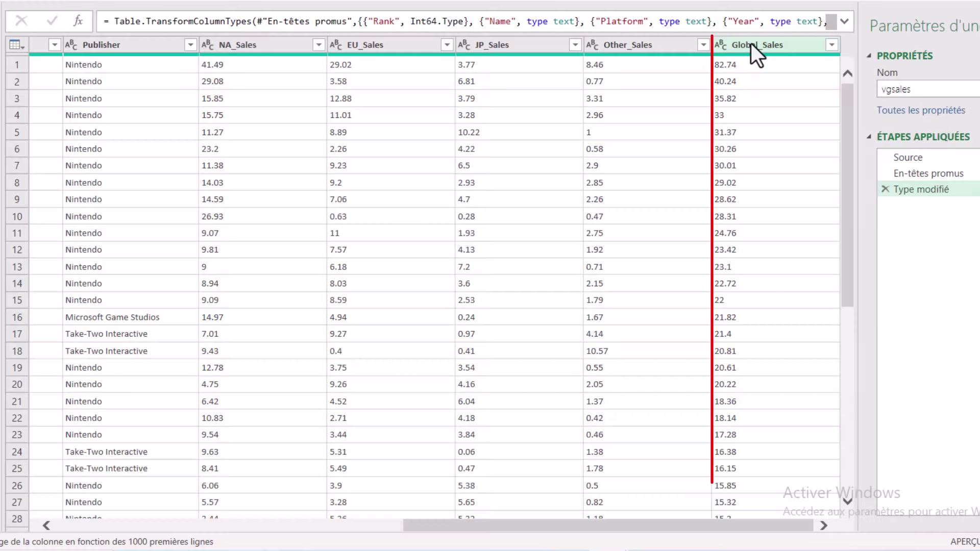
- Select the Global_Sales column in Power Query Editor
click(761, 45)
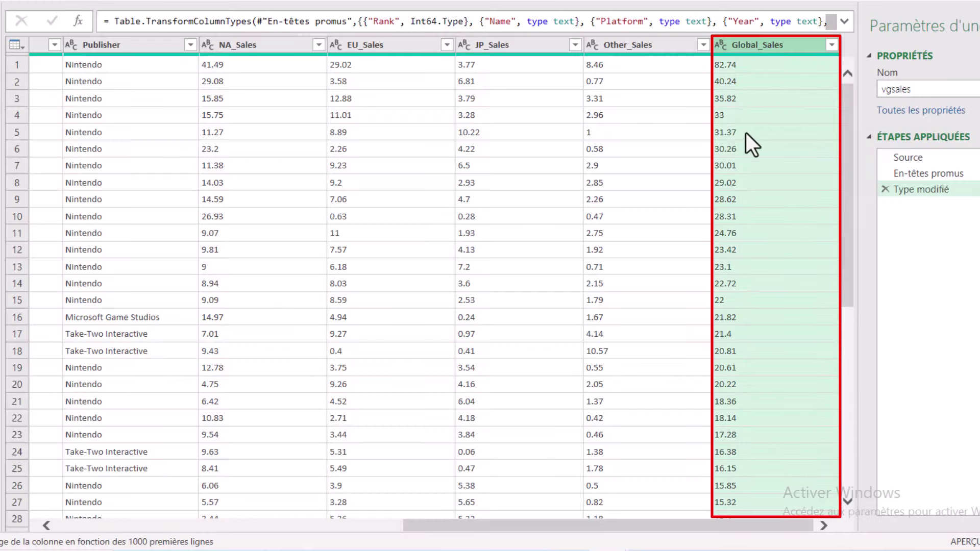
- Check Global_Sales type options unchanged, then delete the Type modifié applied step
click(719, 46)
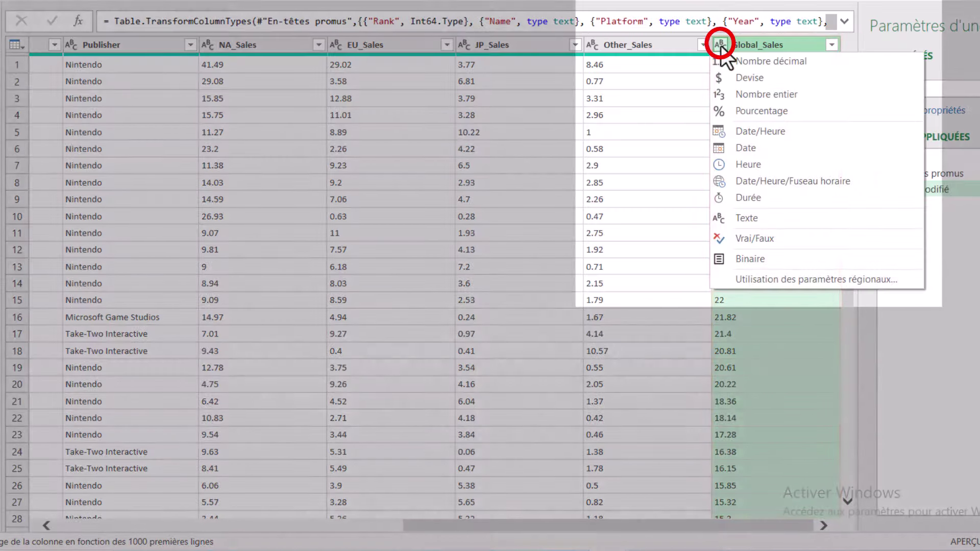
click(751, 44)
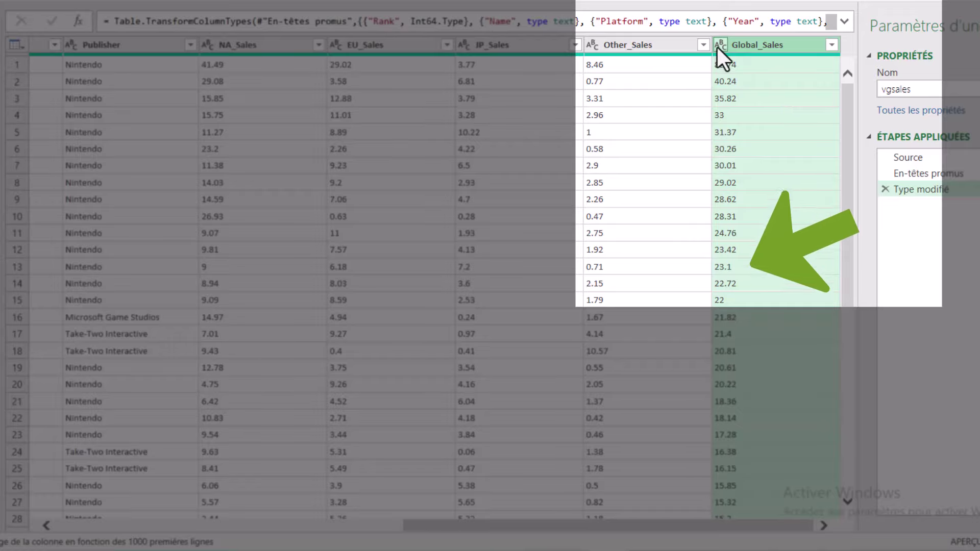
click(718, 45)
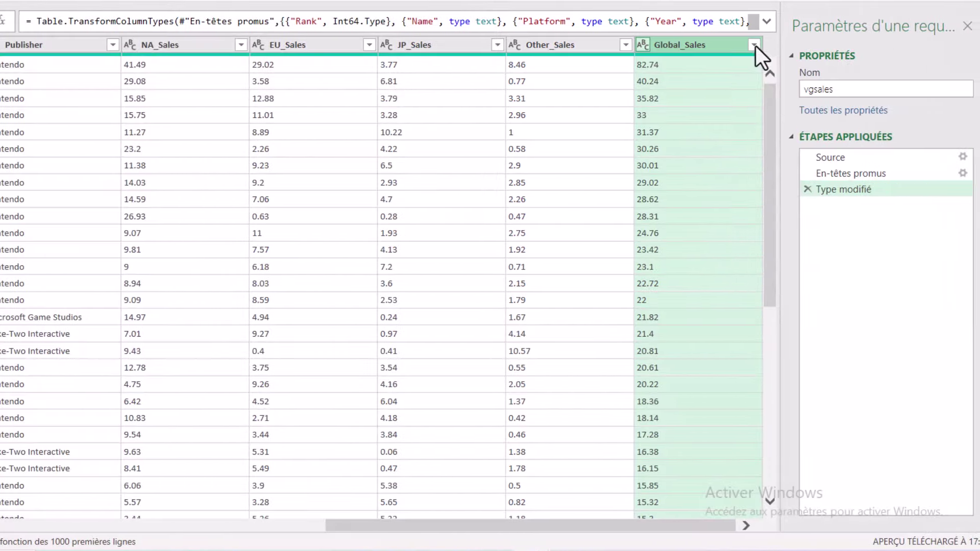
click(756, 46)
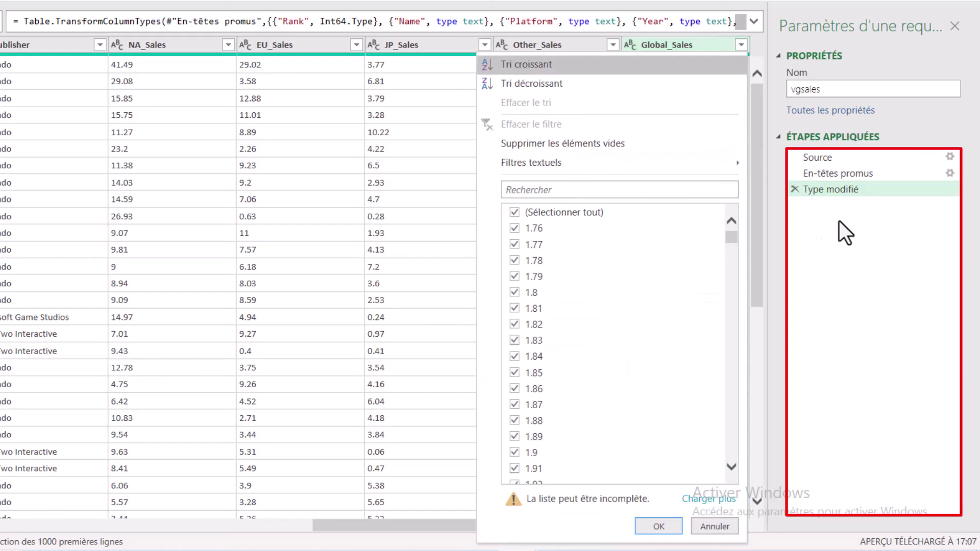
click(794, 189)
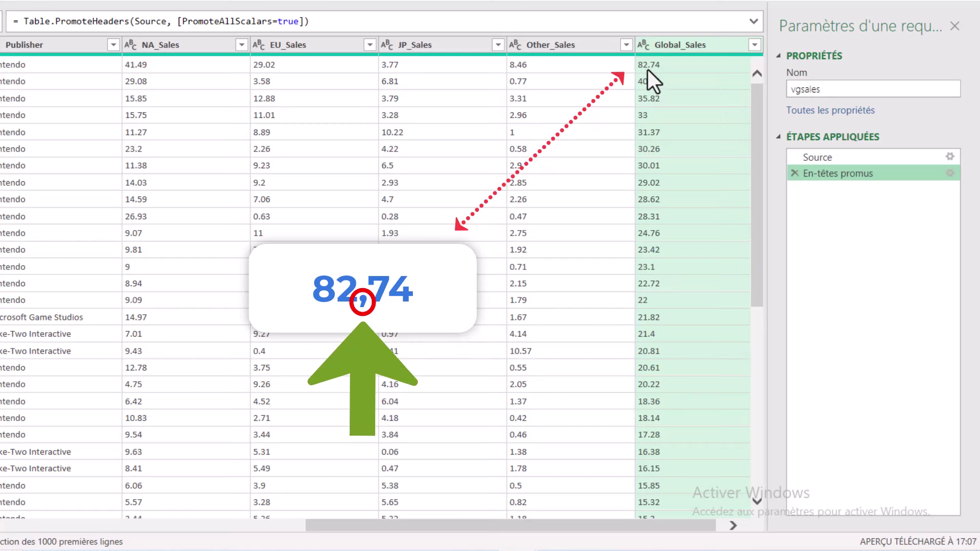
- Change Global_Sales' type using locale: Nombre décimal read with Anglais (États-Unis) regional settings
click(641, 45)
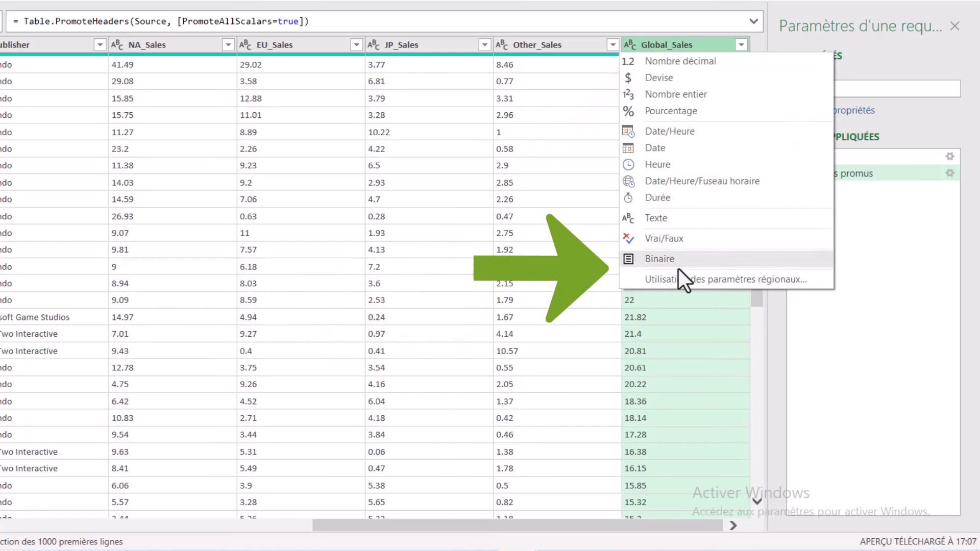
click(723, 280)
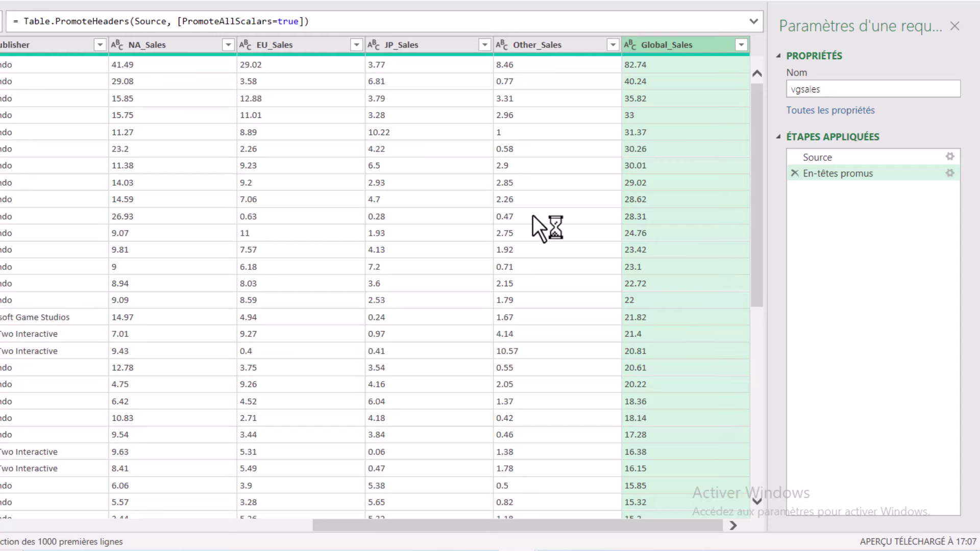
click(254, 218)
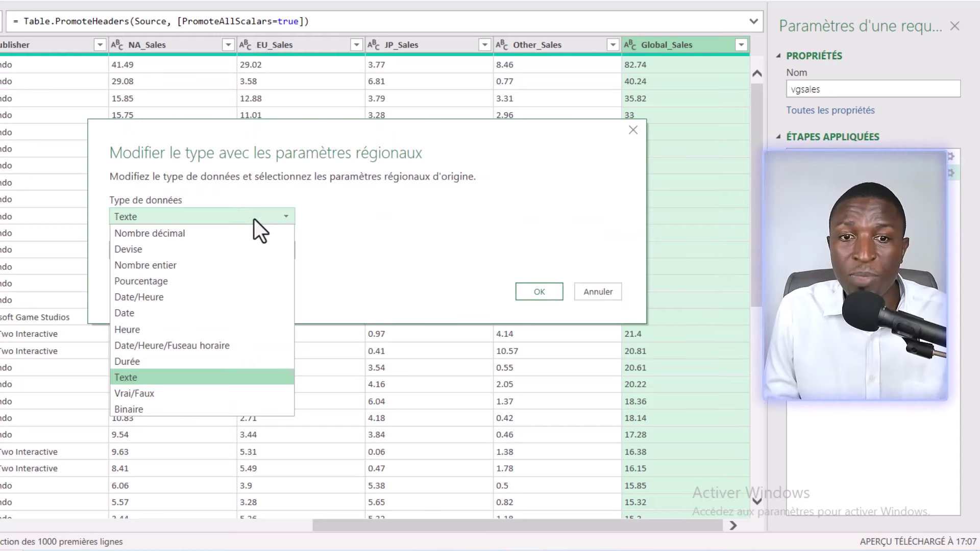
click(183, 236)
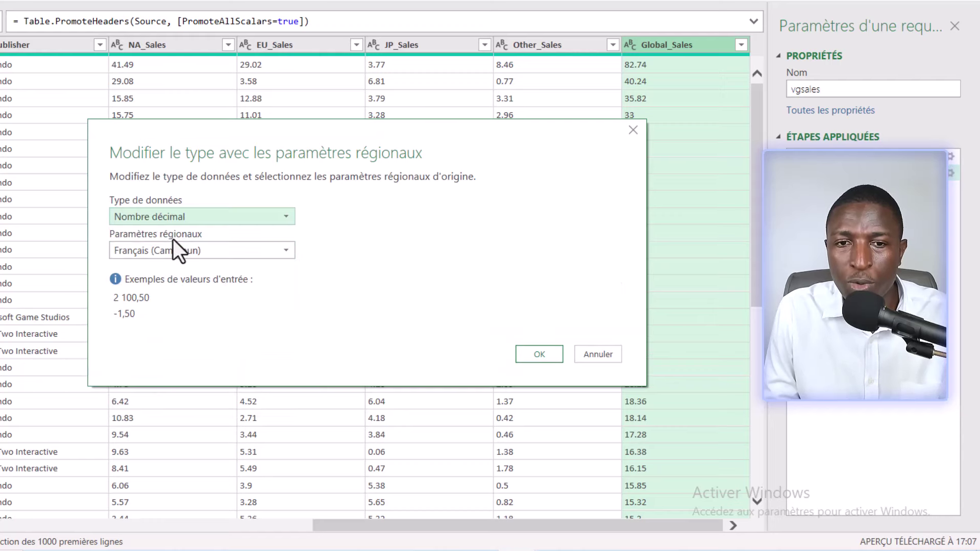
click(170, 249)
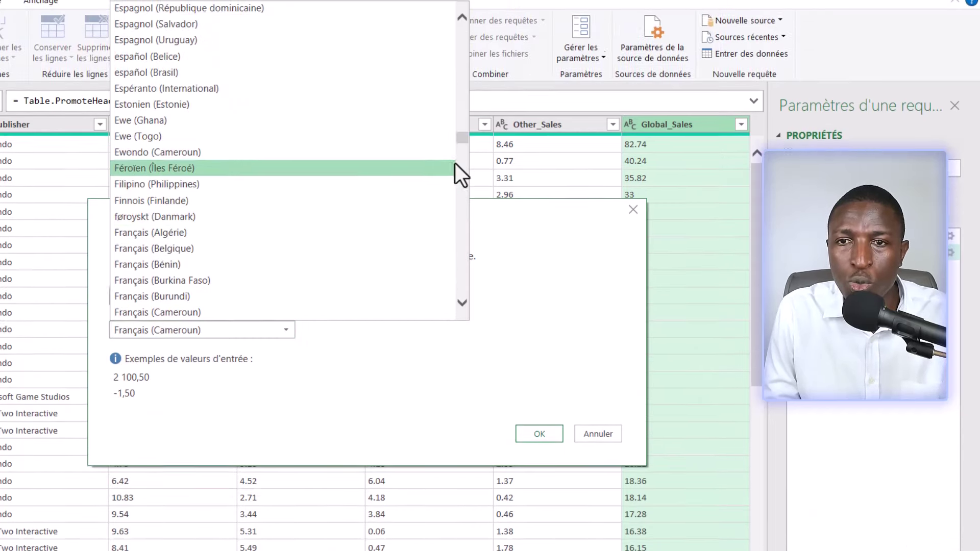
drag(462, 138, 464, 77)
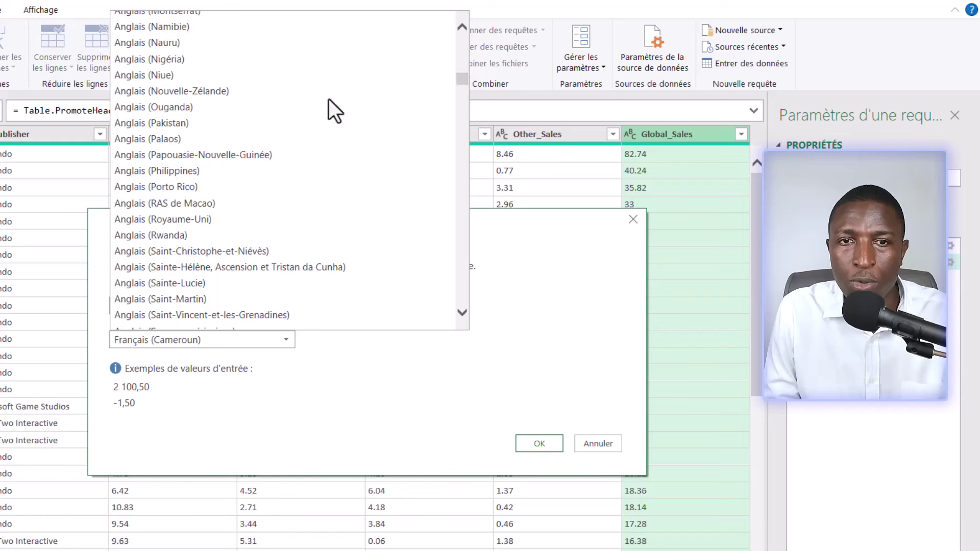
scroll(228, 120, up, 1)
scroll(227, 133, up, 2)
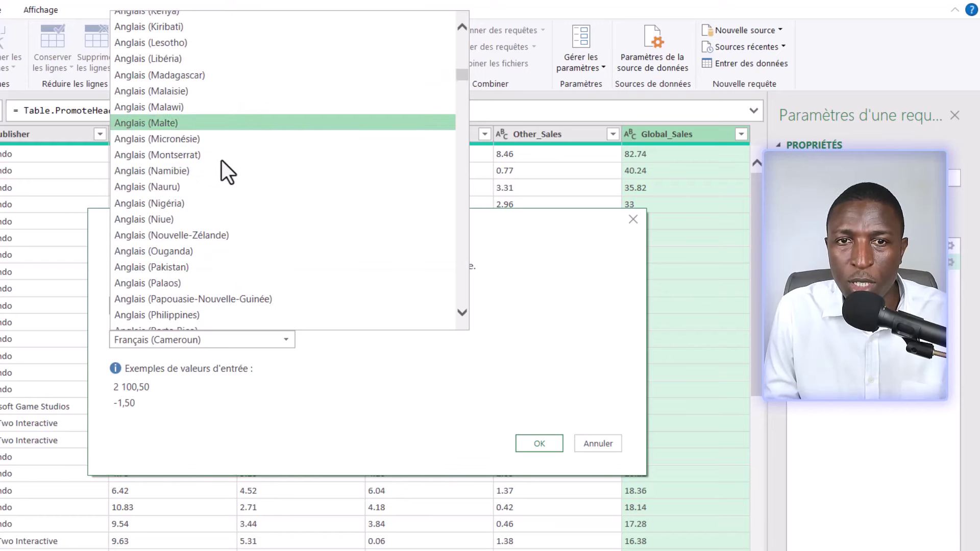
scroll(222, 162, up, 5)
scroll(216, 176, up, 4)
scroll(219, 192, up, 3)
scroll(219, 193, up, 3)
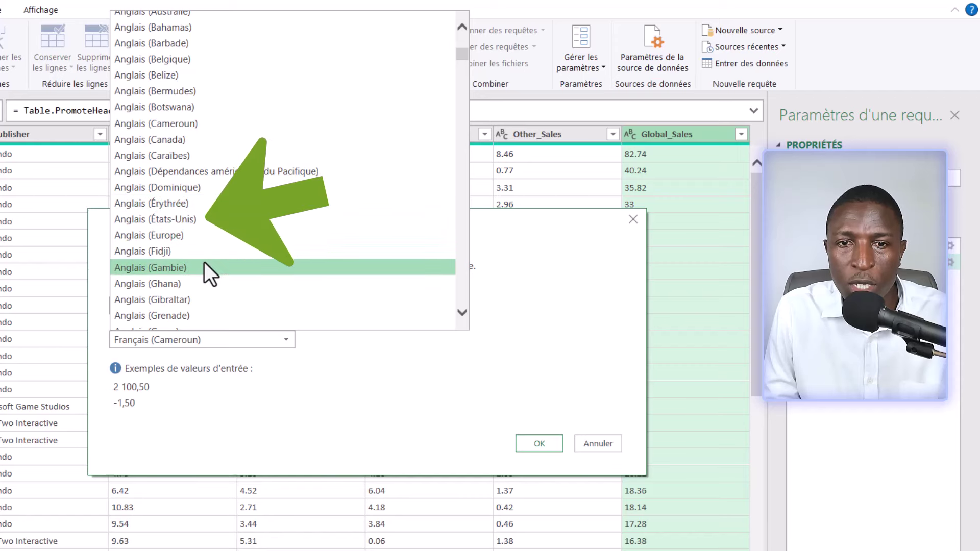
click(195, 219)
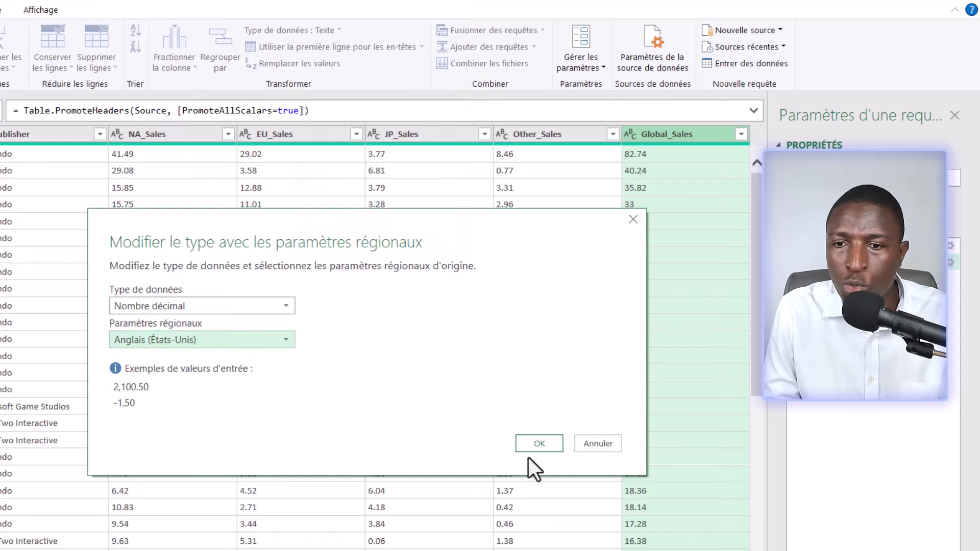
- Apply the locale-based conversion so Global_Sales becomes a decimal number column
click(537, 445)
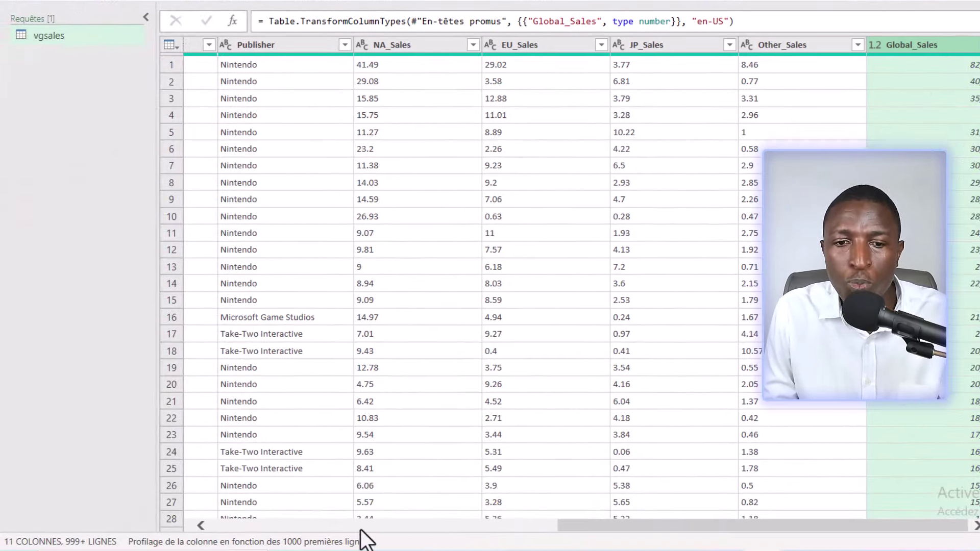
click(360, 526)
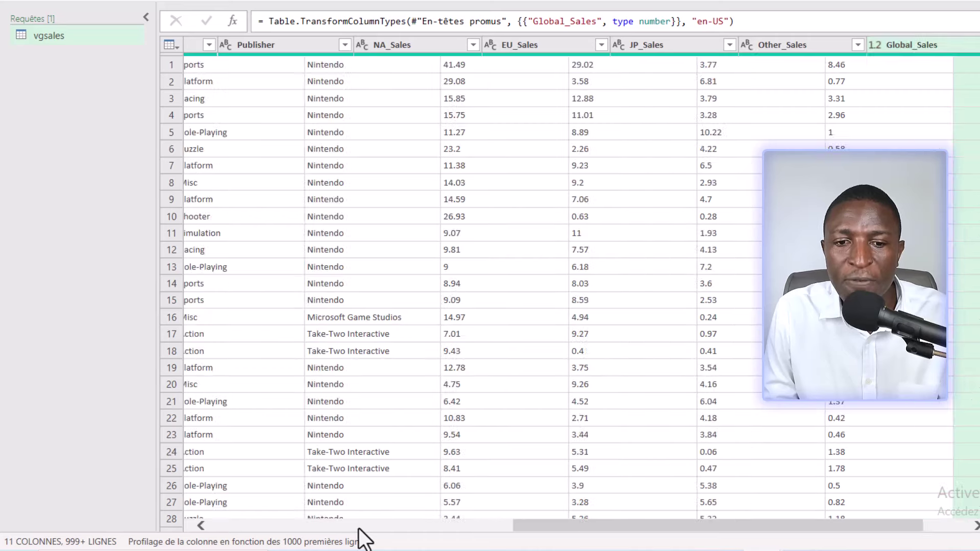
drag(364, 526, 415, 525)
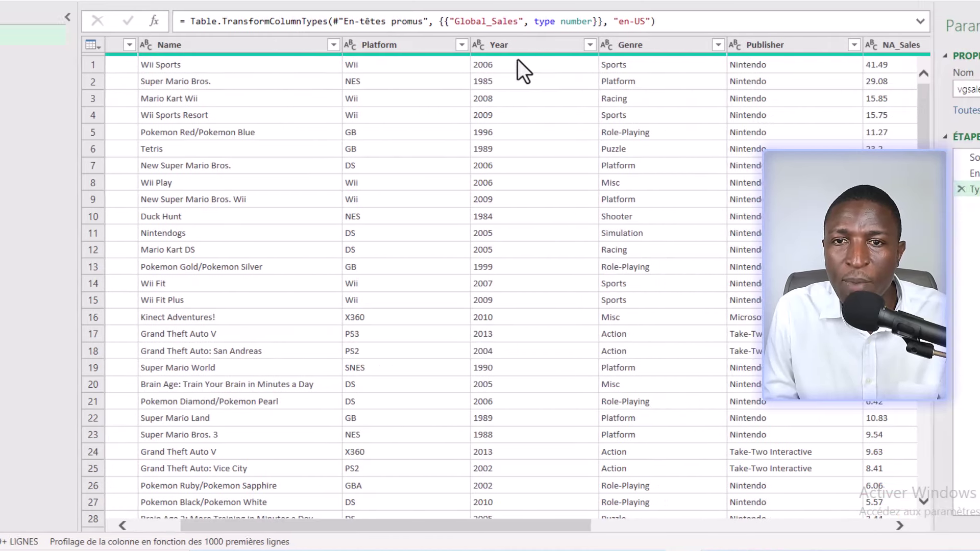
- Select the Global_Sales column of the vgsales query
click(359, 46)
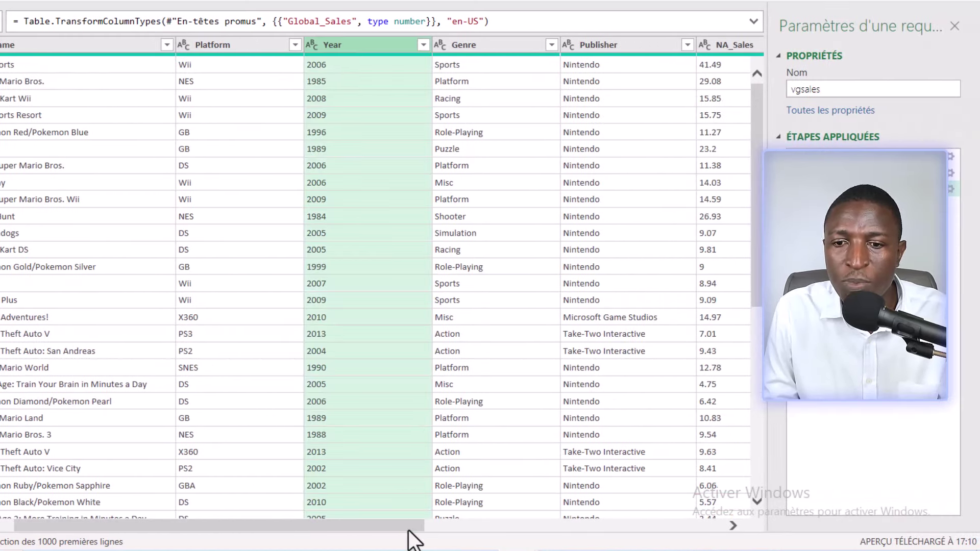
drag(410, 526, 733, 525)
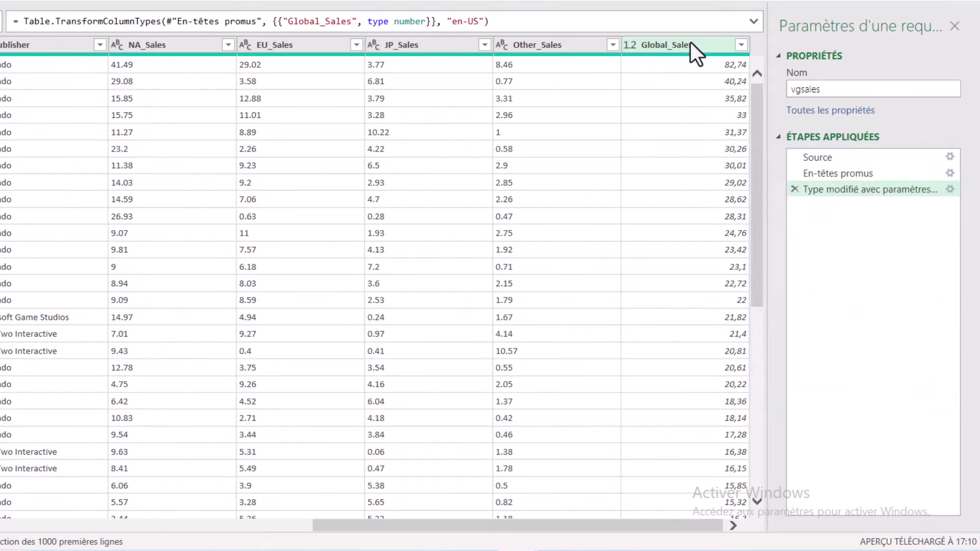
click(690, 43)
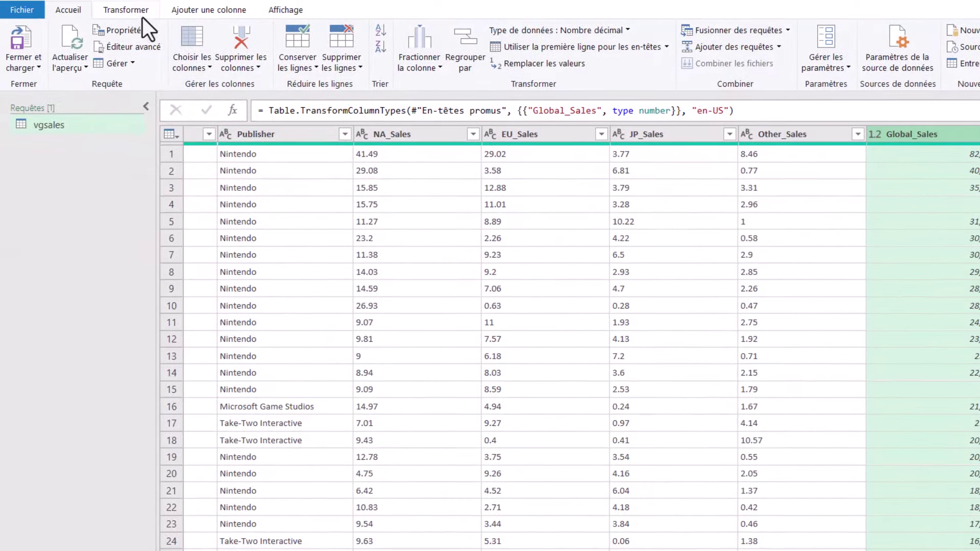
click(128, 10)
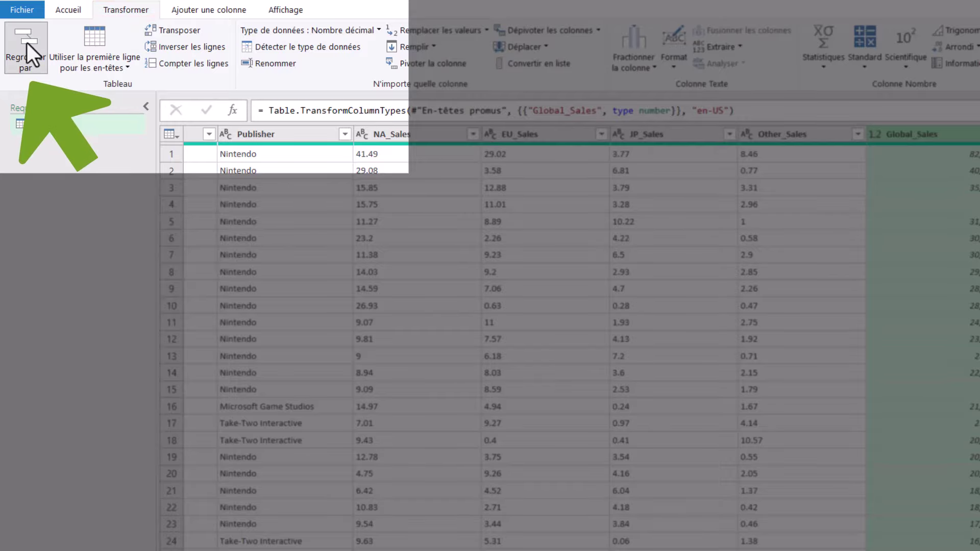
- Group vgsales by Year into a new column named Cumul with the Somme of Global_Sales
click(26, 43)
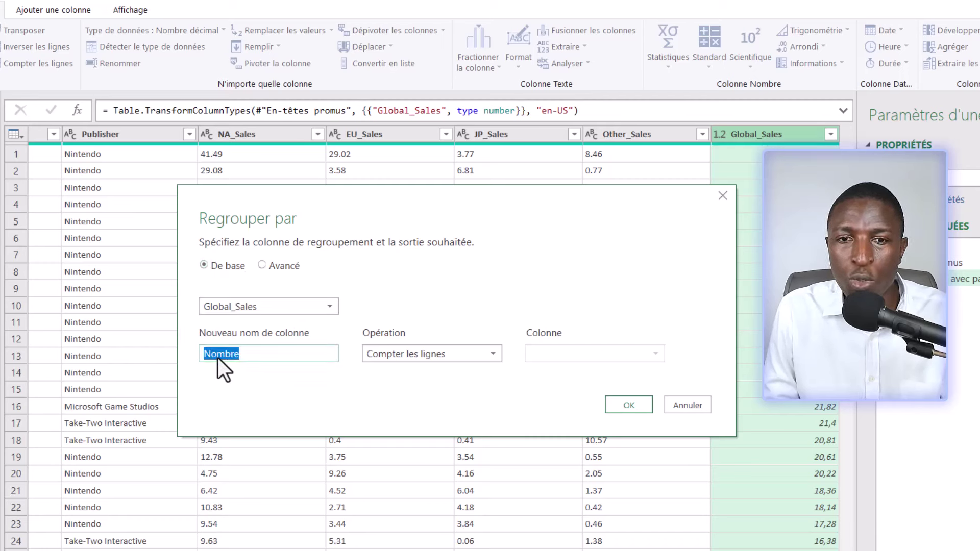
text(Cumul)
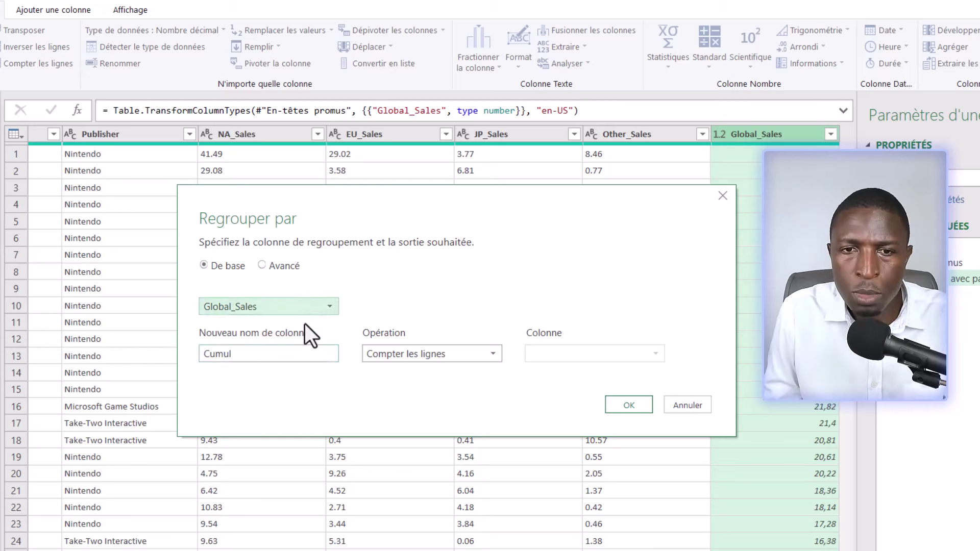
click(306, 306)
click(270, 371)
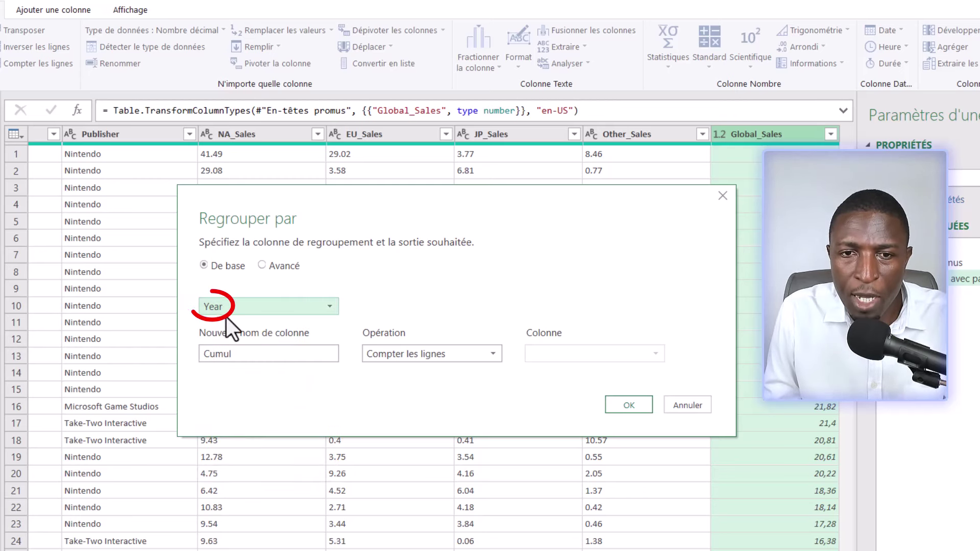
click(448, 354)
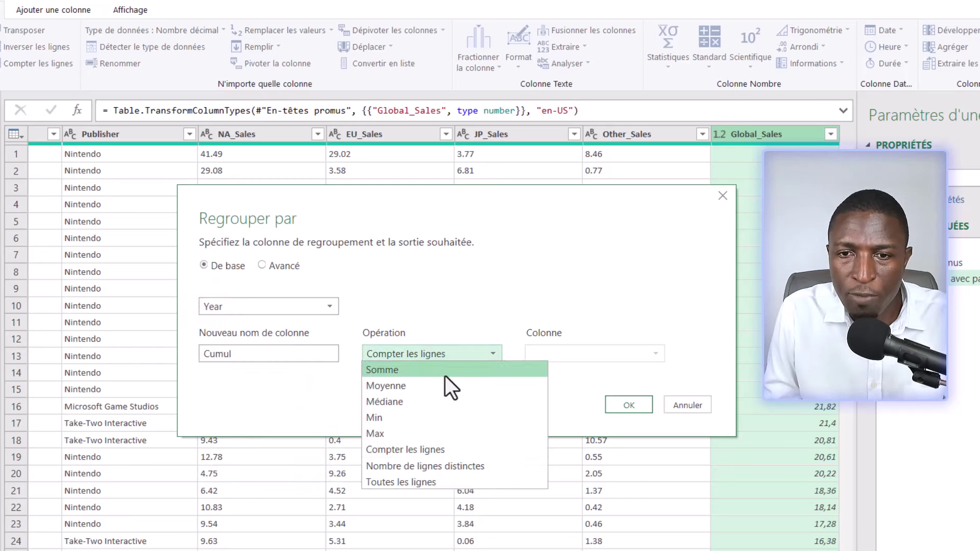
key(Escape)
click(565, 356)
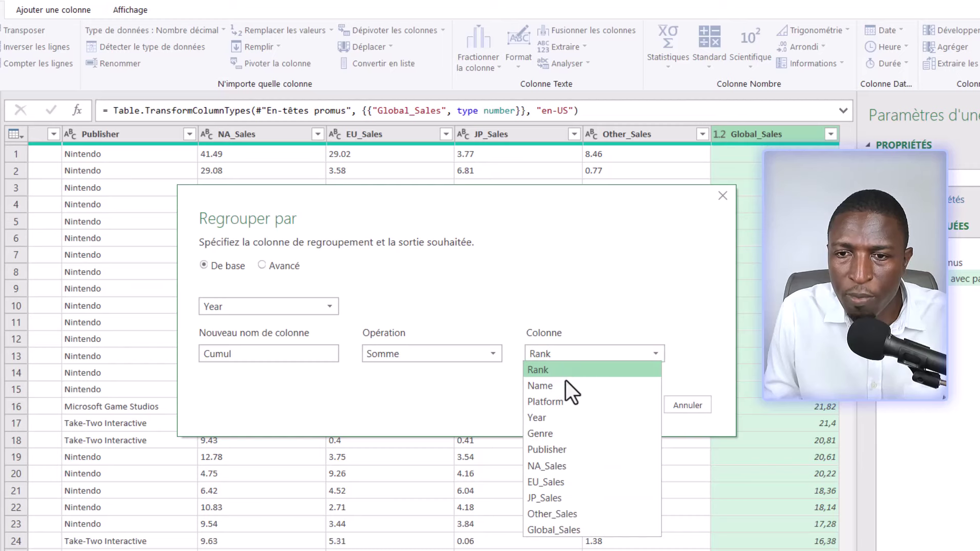
click(582, 530)
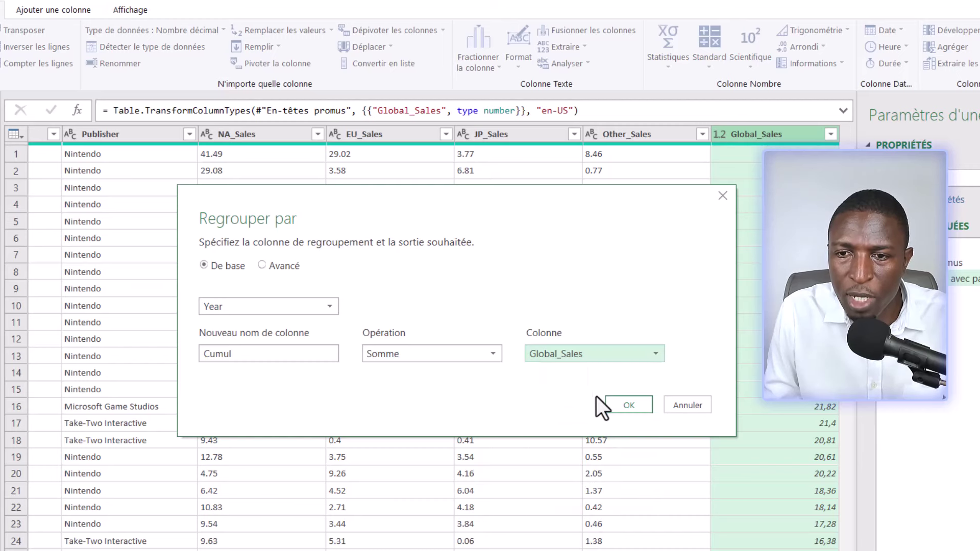
click(628, 405)
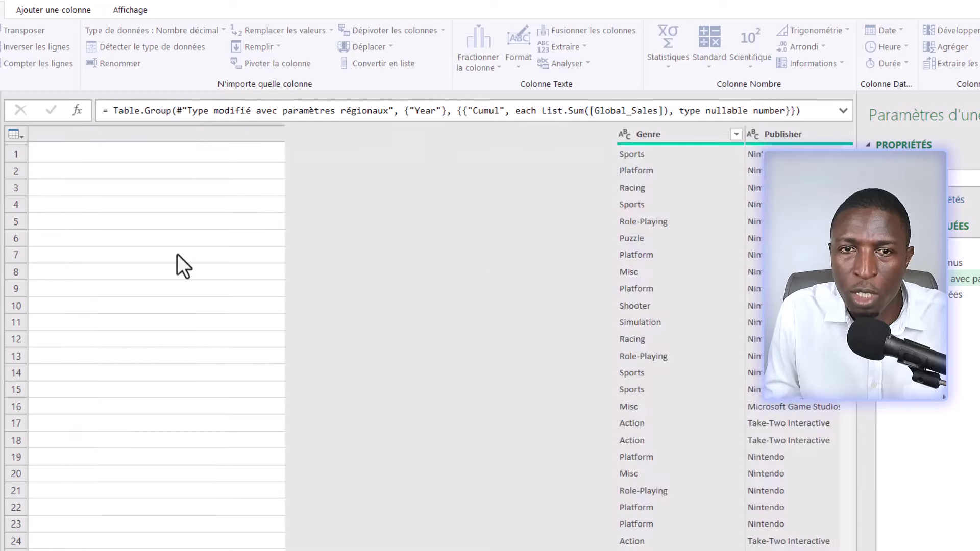
scroll(130, 407, down, 2)
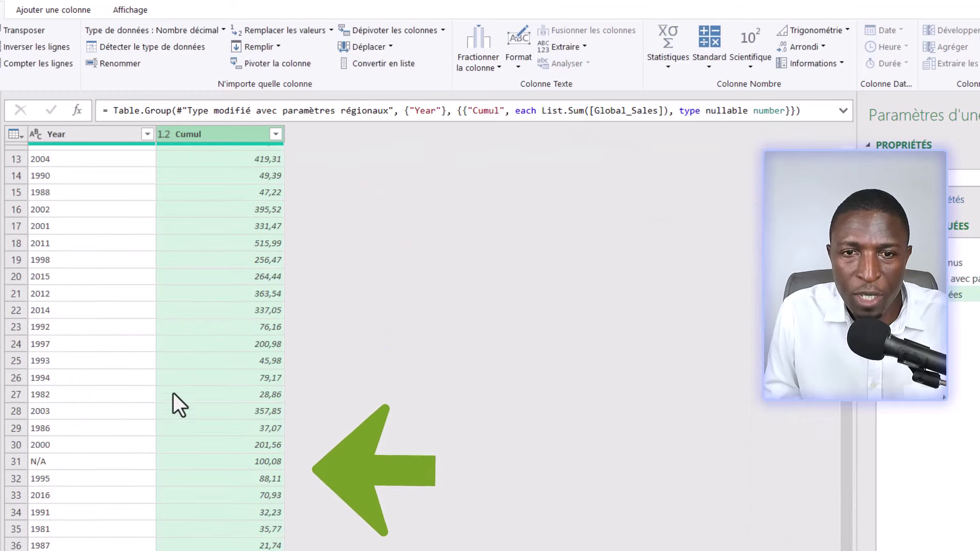
scroll(216, 363, up, 3)
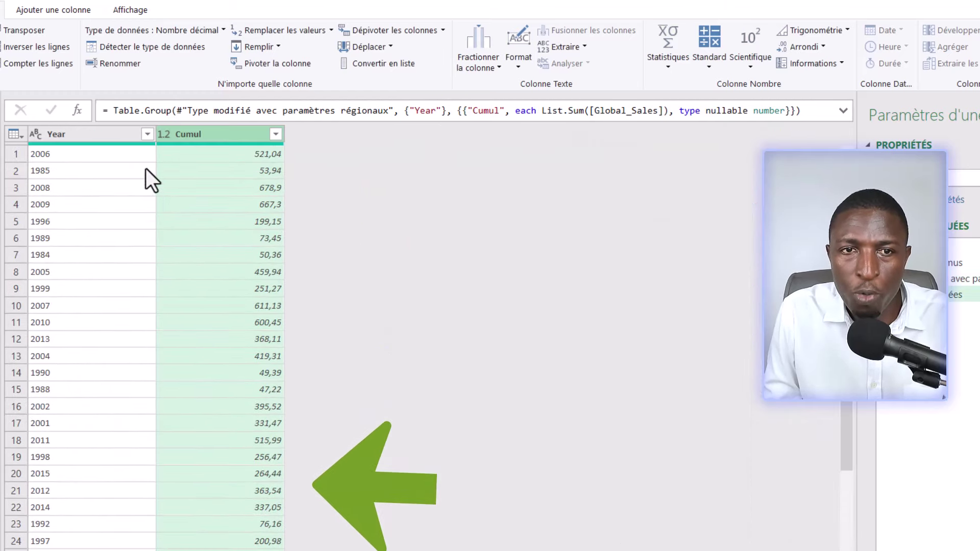
click(148, 134)
- Sort the grouped table by Year ascending, then choose Fermer et charger dans… to load it
click(147, 134)
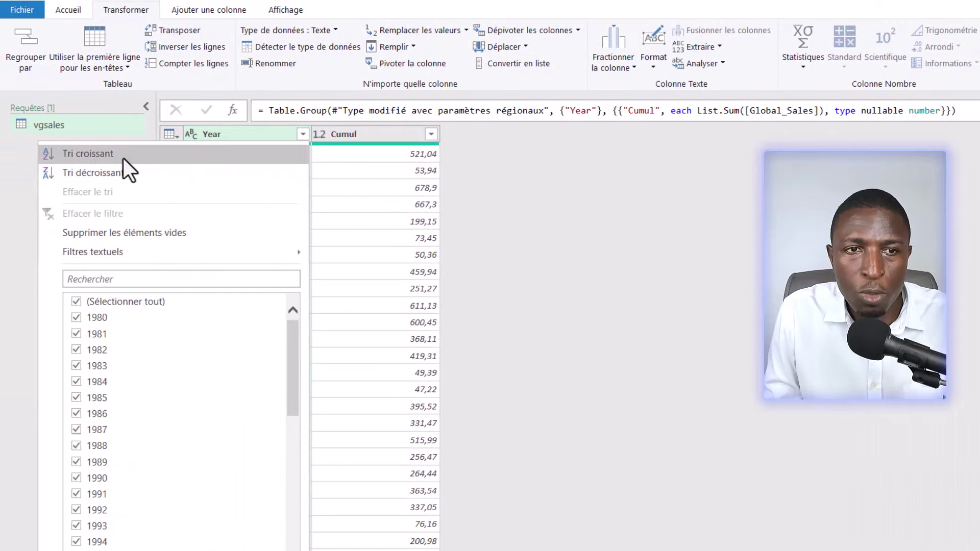
click(124, 158)
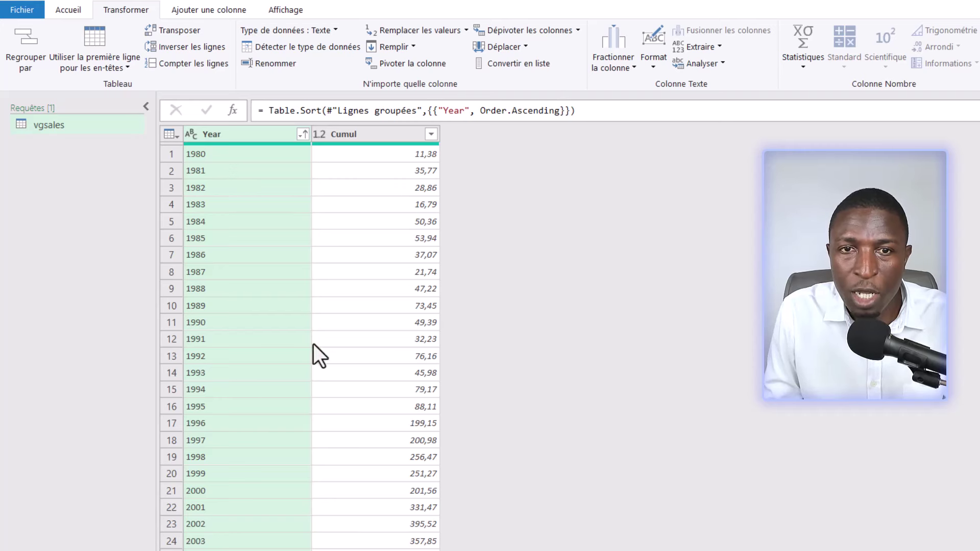
click(70, 11)
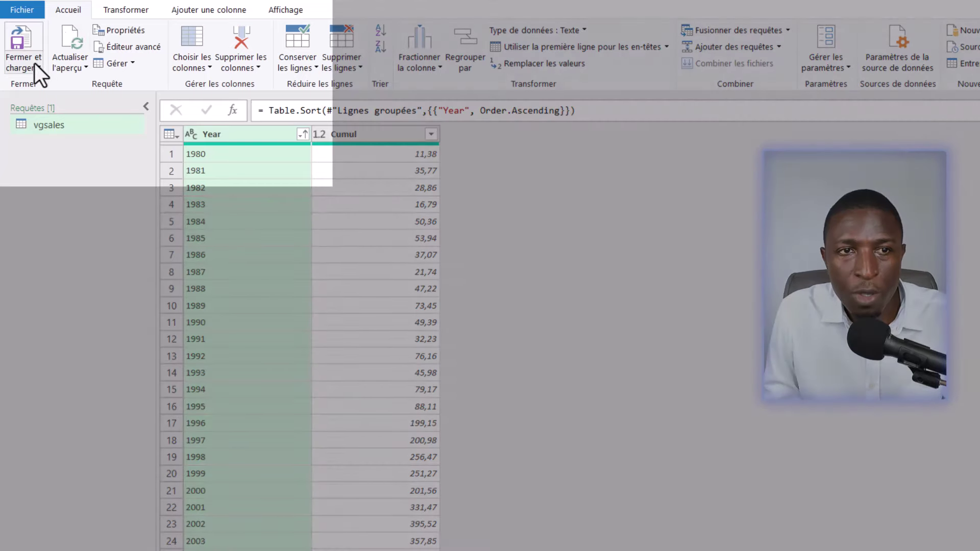
click(35, 63)
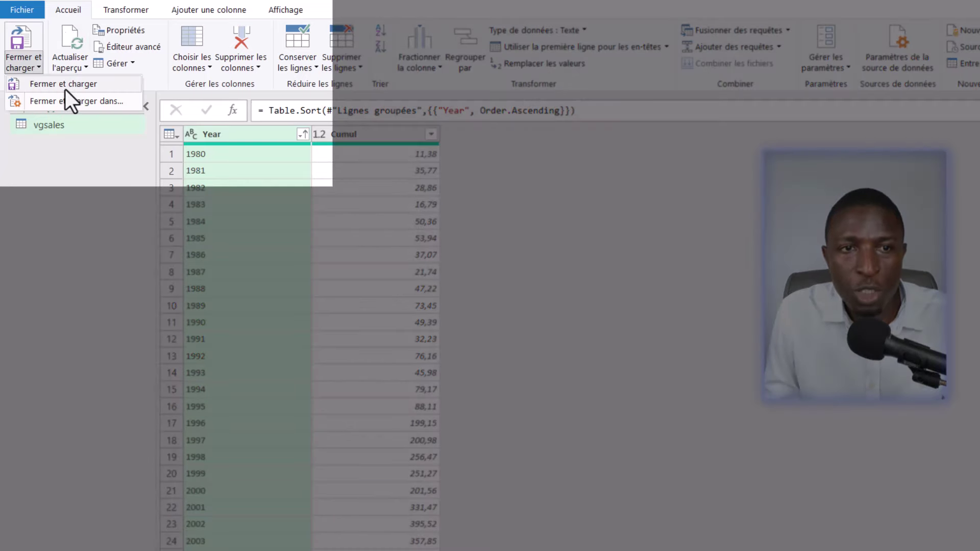
click(87, 100)
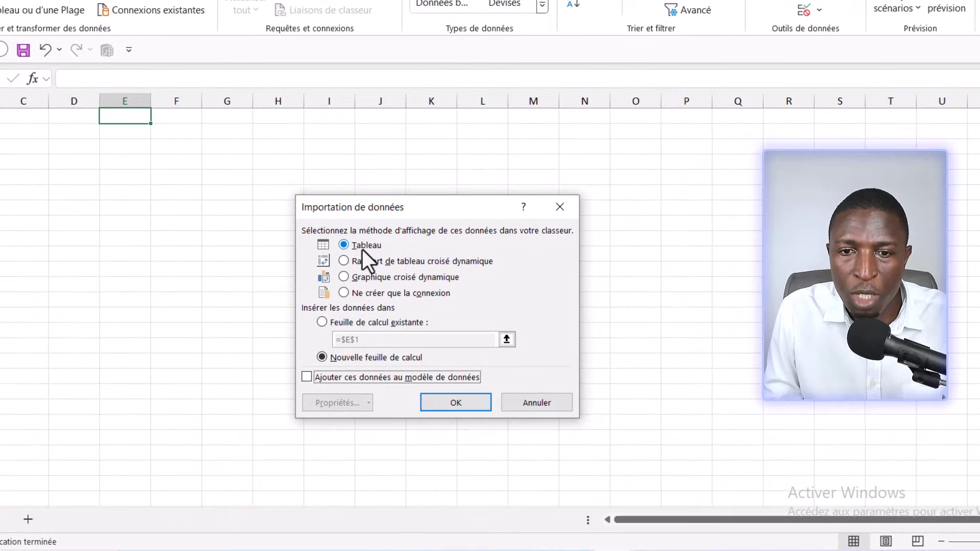
- Import the Year/Cumul table into the existing worksheet at cell =$E$1
click(322, 322)
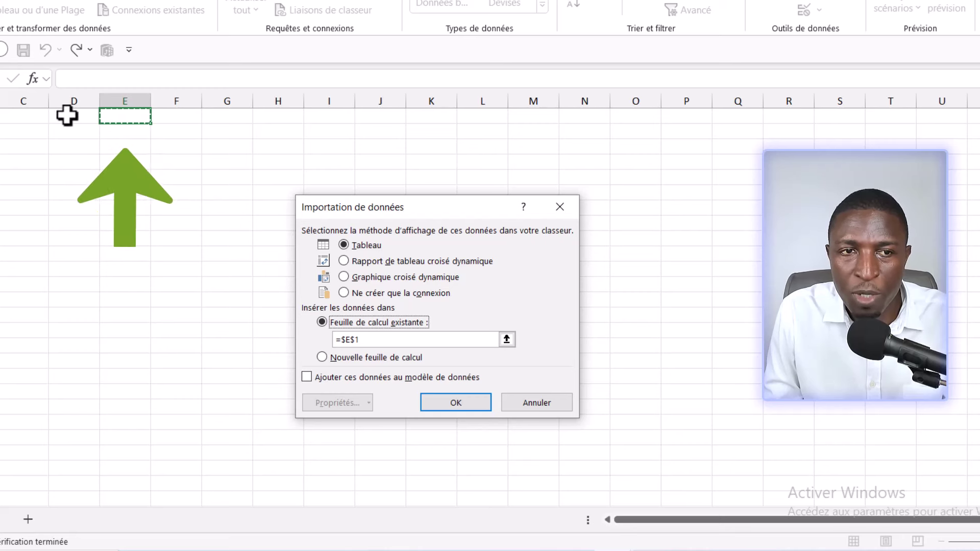
click(456, 403)
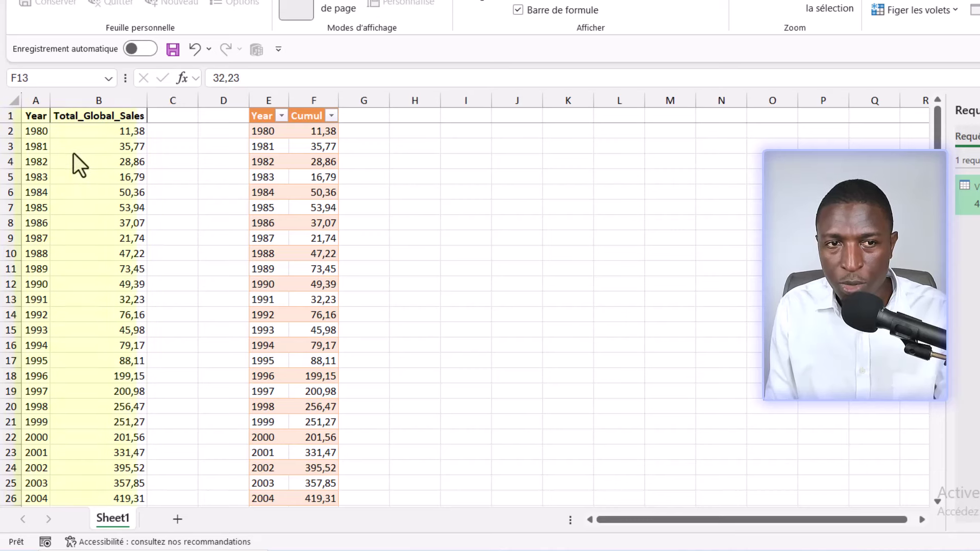
- Select columns A:B and E:F and jump to the last Cumul row, row 41
drag(36, 95, 94, 98)
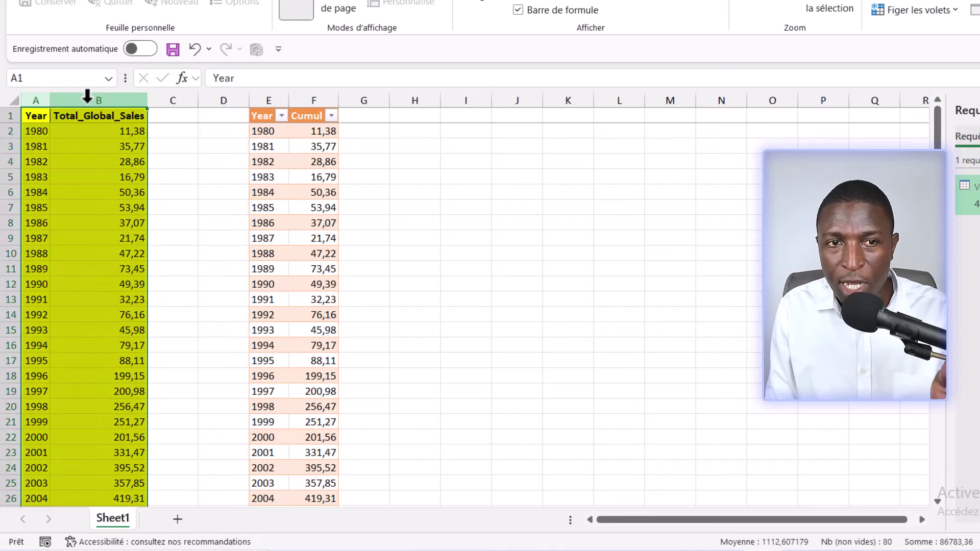
drag(270, 100, 316, 101)
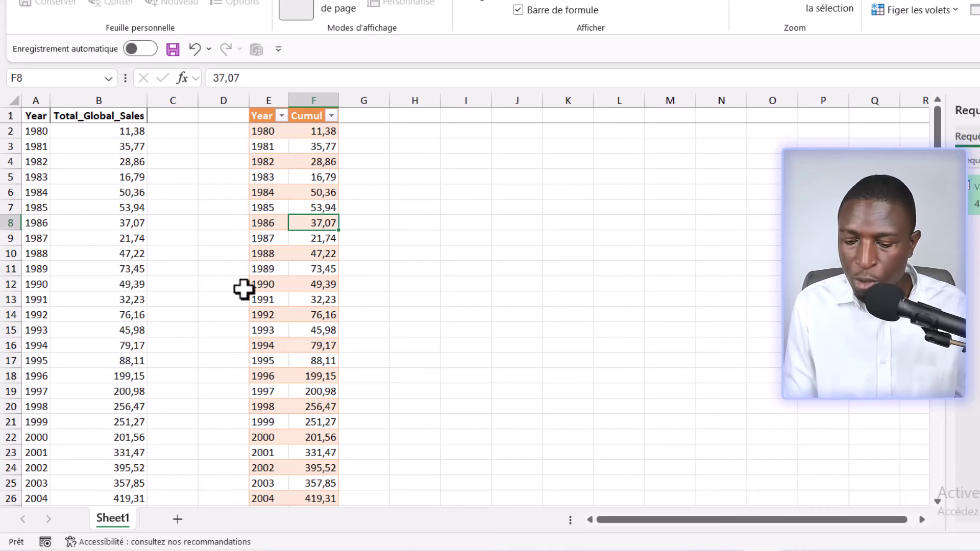
key(ctrl+Down)
scroll(238, 289, down, 3)
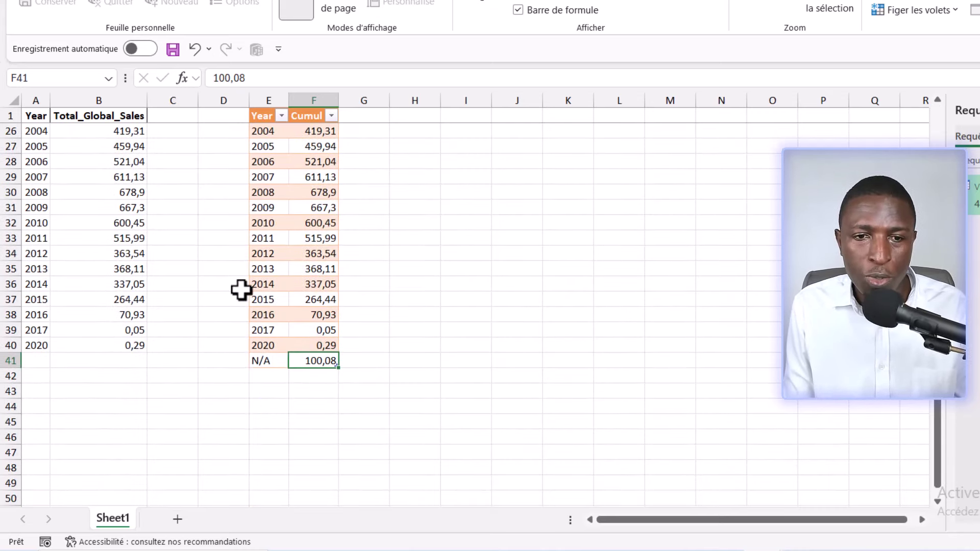
- Inspect row 41, the extra N/A year totalling 100,08 that the ChatGPT table lacks
click(37, 363)
drag(37, 363, 124, 372)
drag(252, 362, 317, 360)
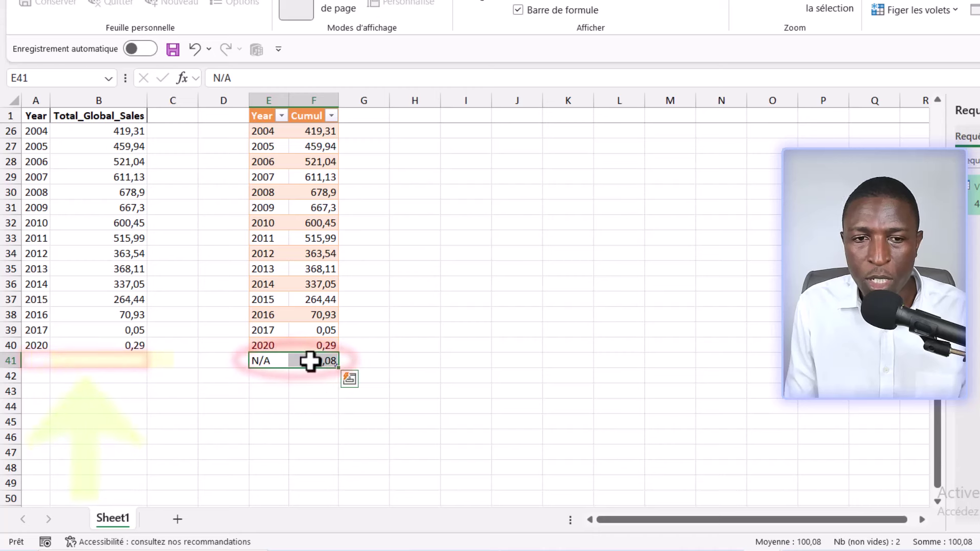
click(307, 362)
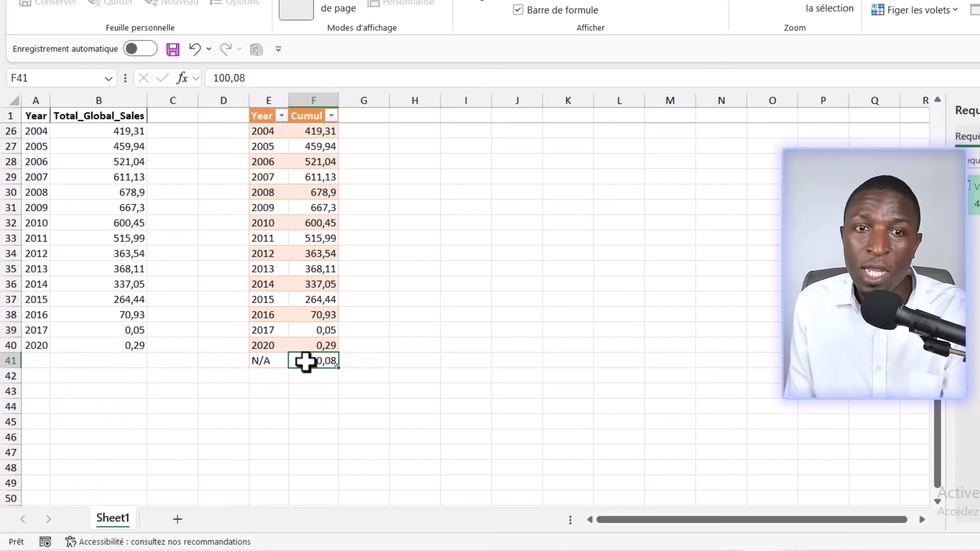
click(277, 363)
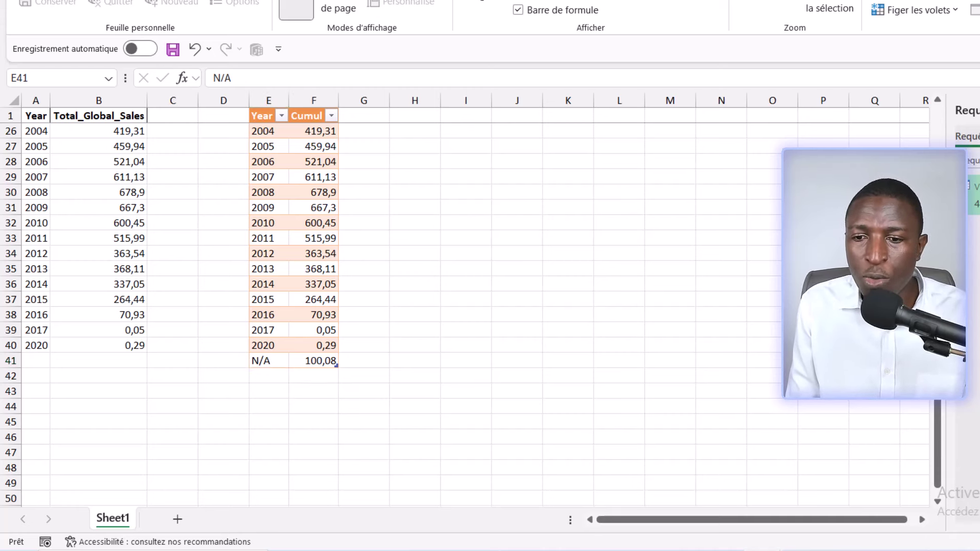
click(734, 507)
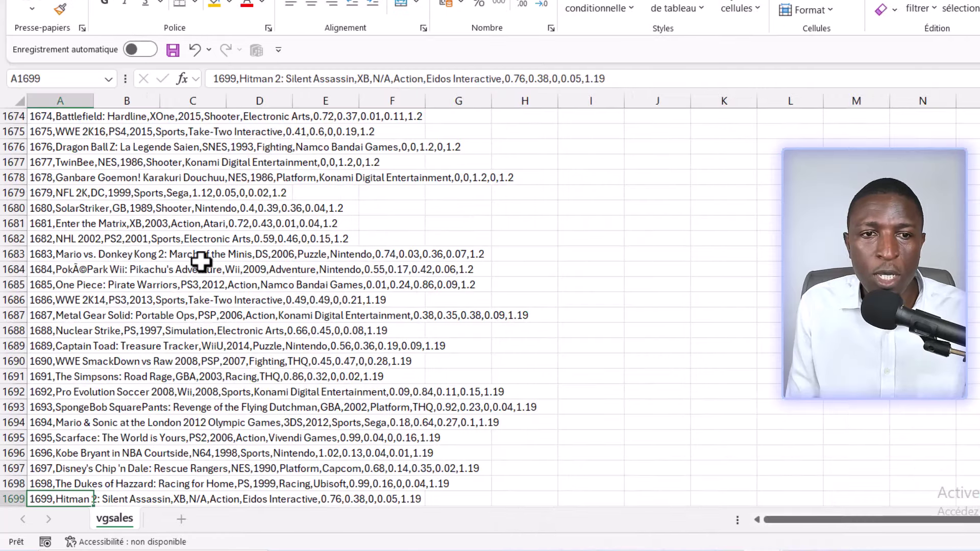
- Return to the top of the vgsales data and open Find with N/A as the search term
scroll(194, 263, up, 12)
scroll(153, 286, up, 5)
click(132, 315)
key(ctrl+Up)
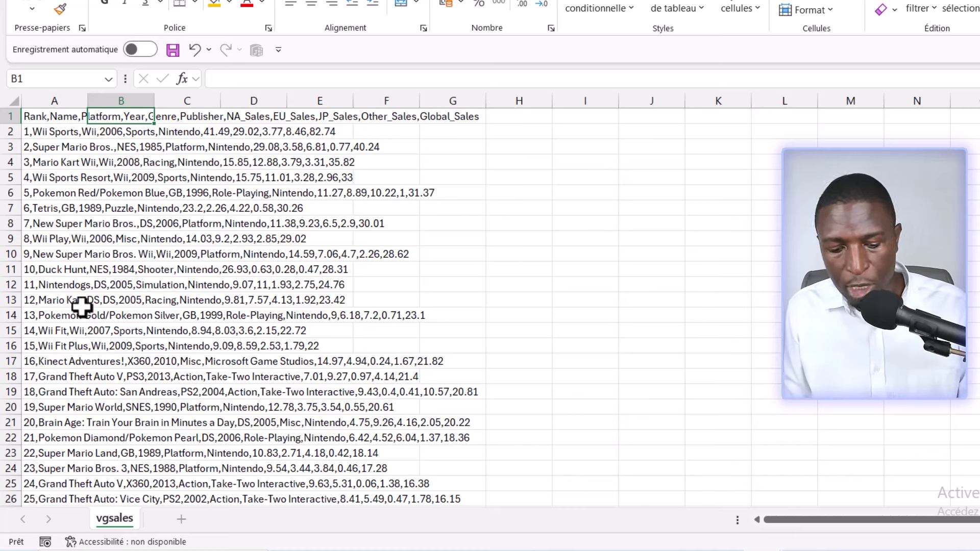
key(ctrl+f)
text(N/A)
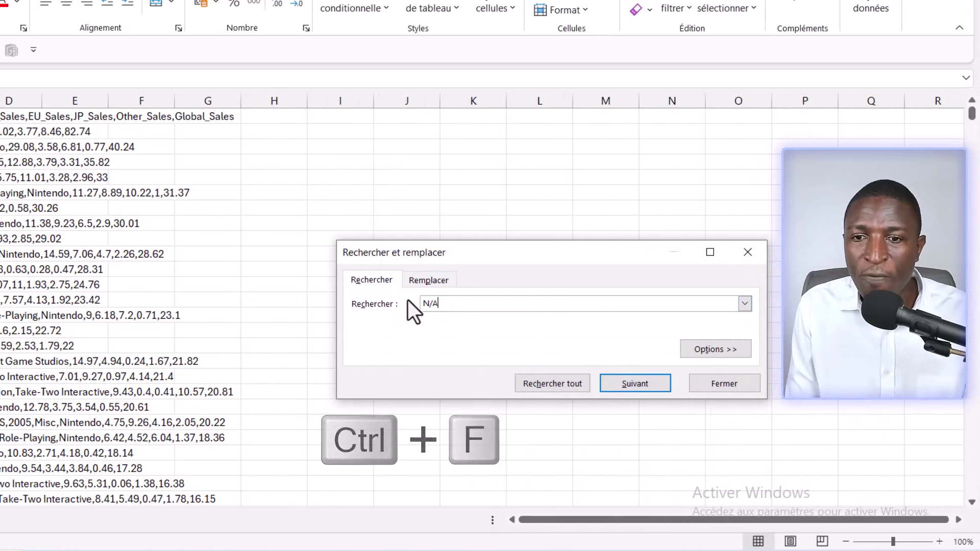
- Find all N/A cells and enlarge the results list to browse the 307 matches
click(432, 306)
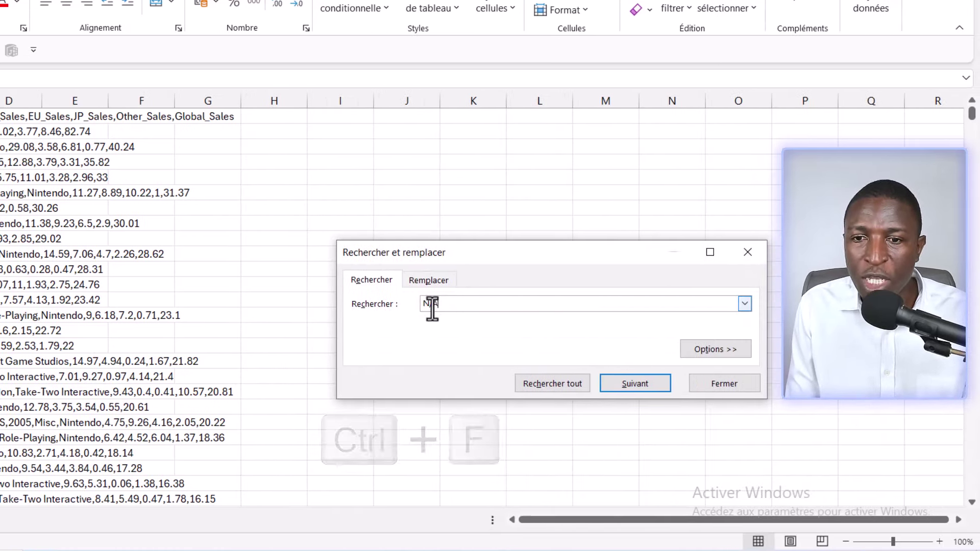
click(551, 384)
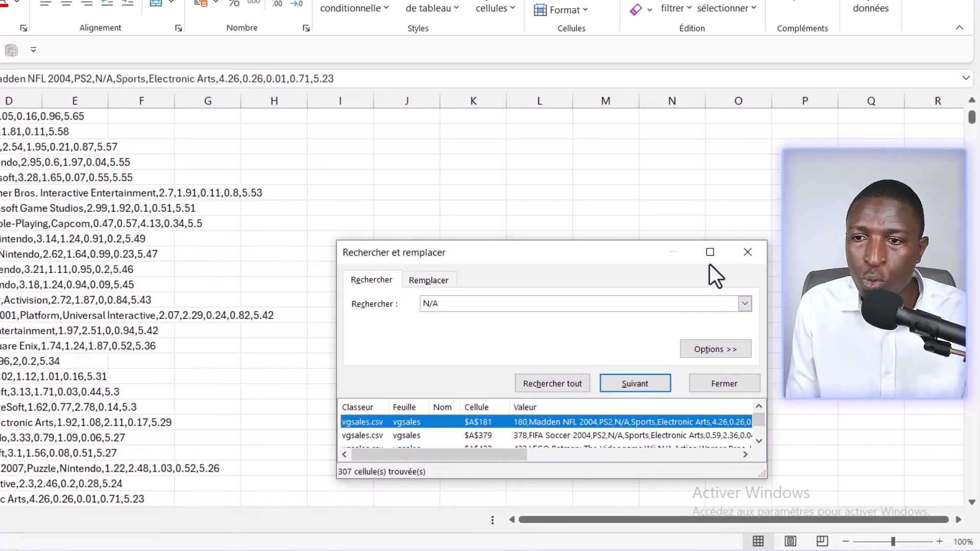
drag(537, 253, 456, 95)
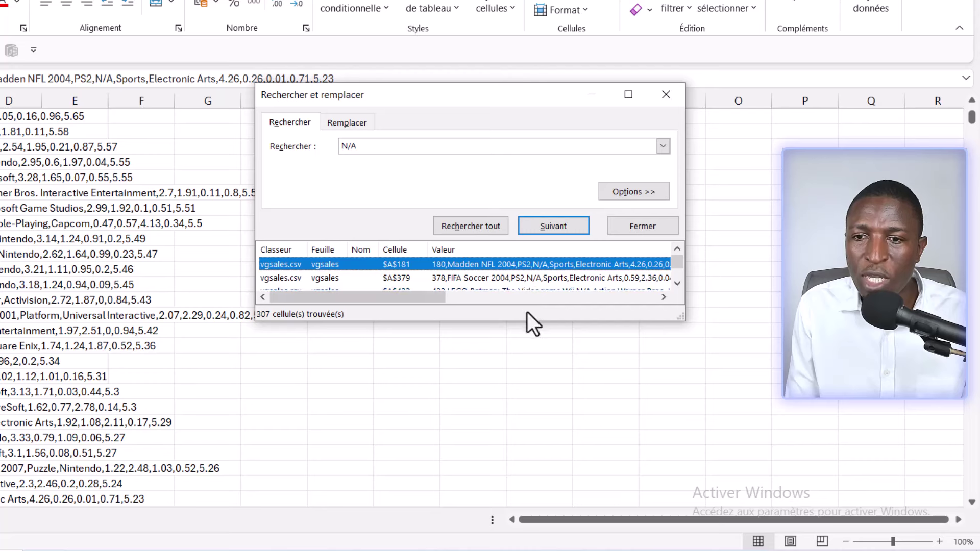
mouse_move(525, 322)
mouse_down()
mouse_move(527, 460)
mouse_move(540, 505)
mouse_up()
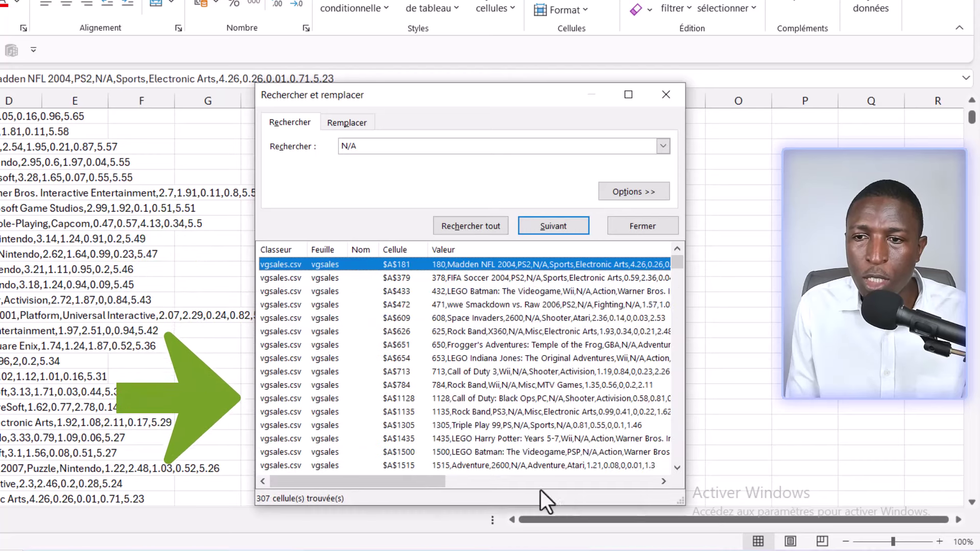
drag(685, 353, 909, 353)
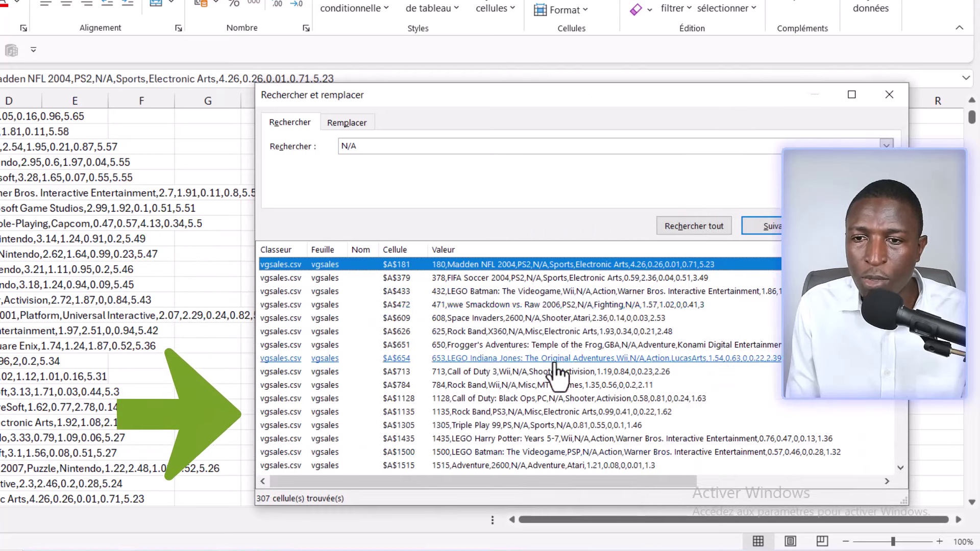
scroll(545, 372, down, 3)
scroll(531, 373, down, 5)
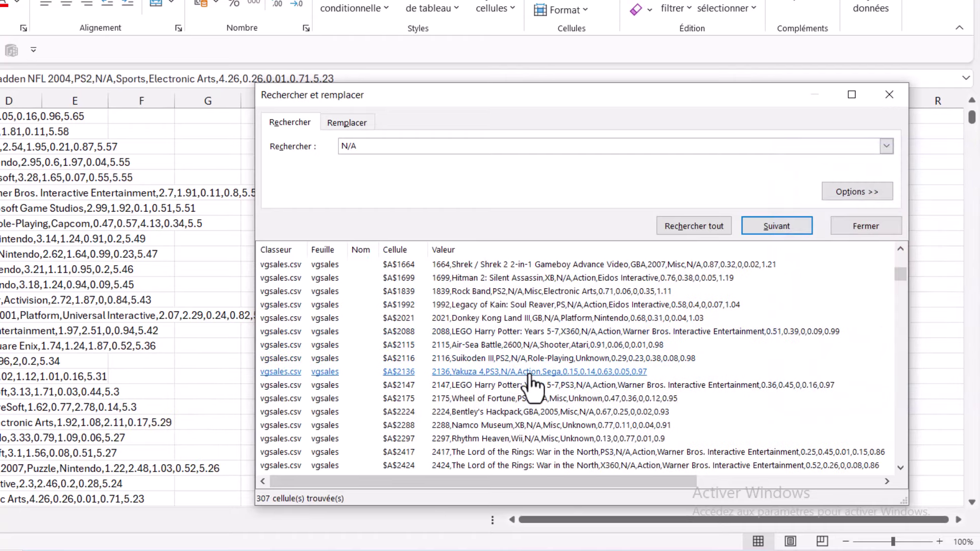
- Close the Find dialog, return to the top, and switch to the total_global_sales_by_year workbook
click(887, 96)
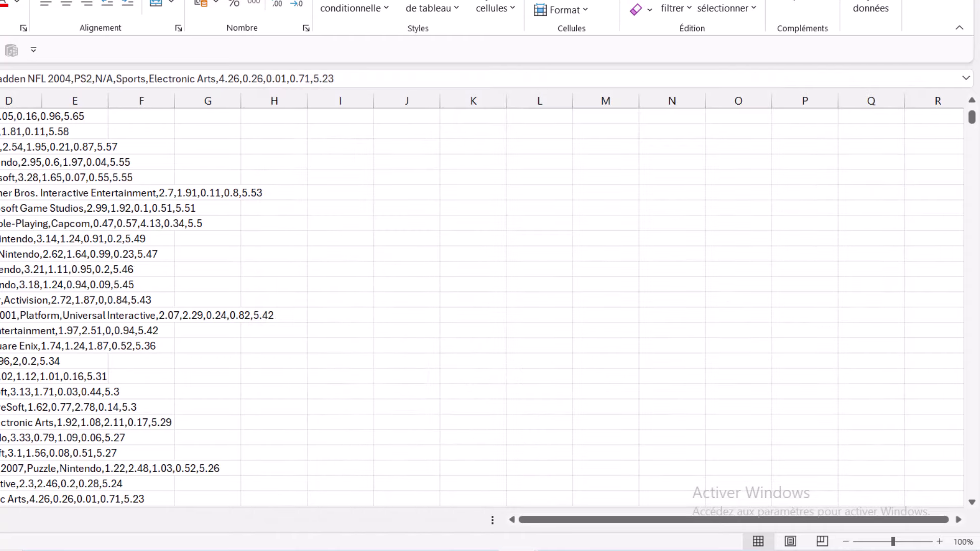
key(ctrl+Home)
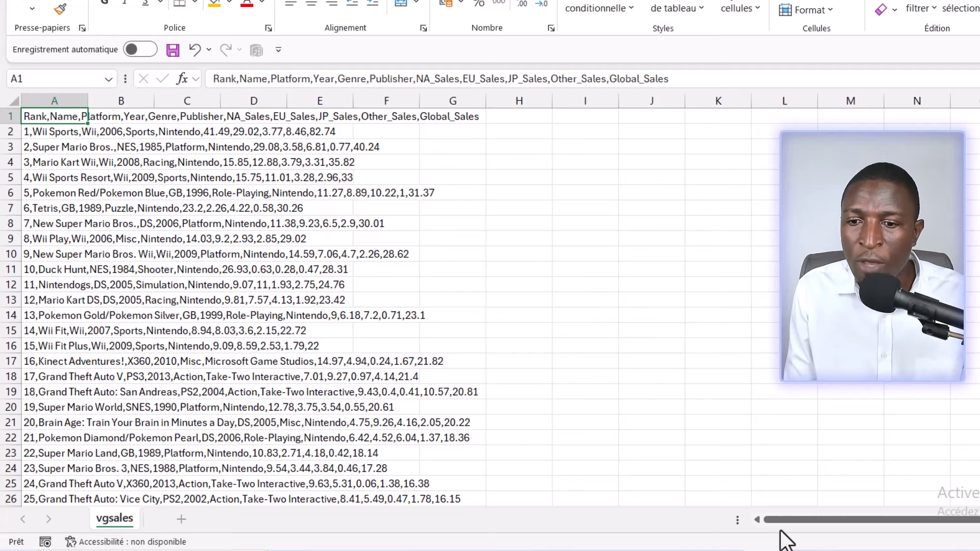
click(913, 508)
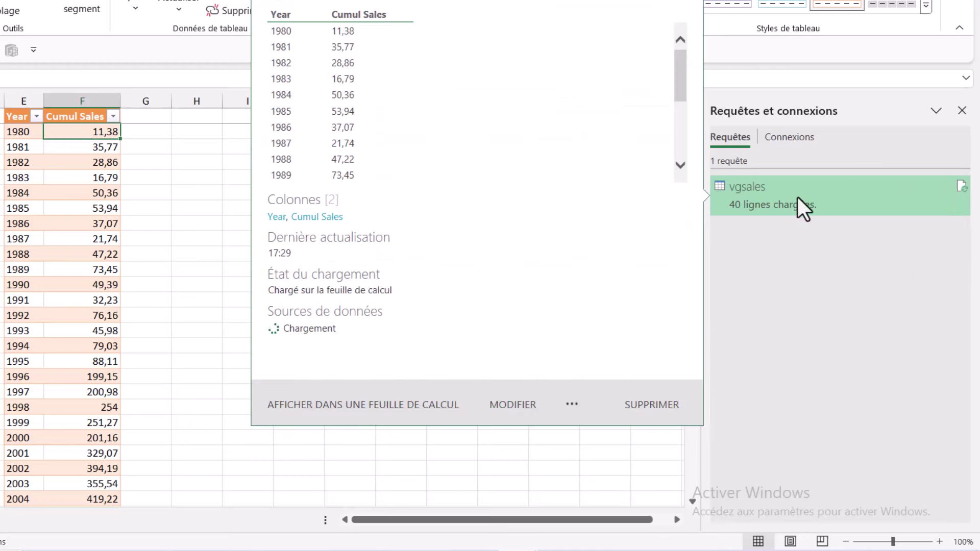
- Choose Modifier on the vgsales query in Requêtes et connexions to reopen it in Power Query
right_click(796, 199)
click(847, 241)
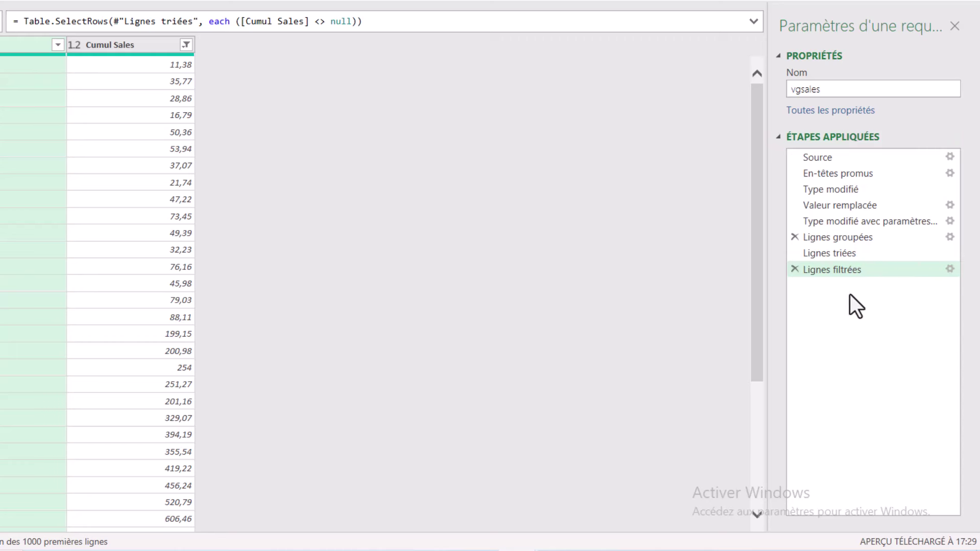
- Check the vgsales query's CSV source settings, then close Power Query and load the results to the sheet
click(948, 158)
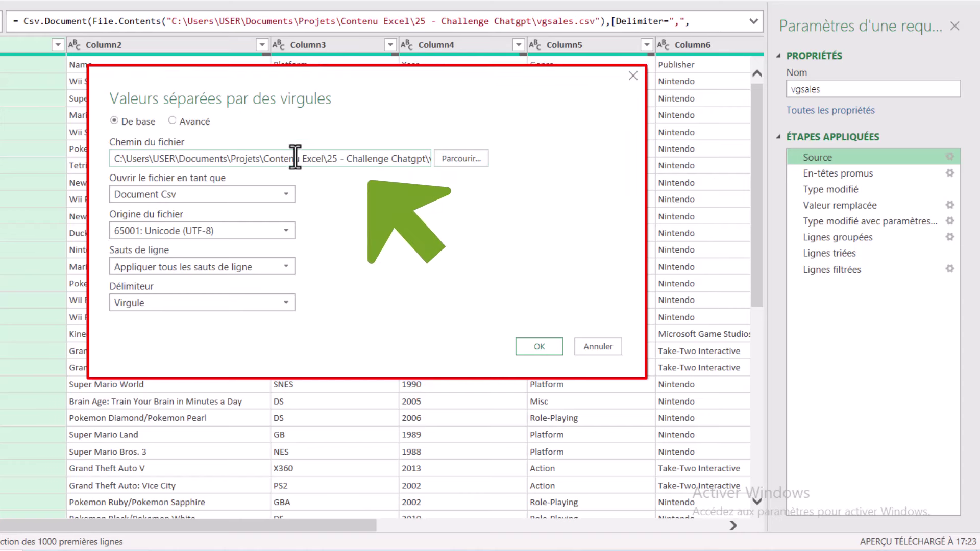
click(597, 347)
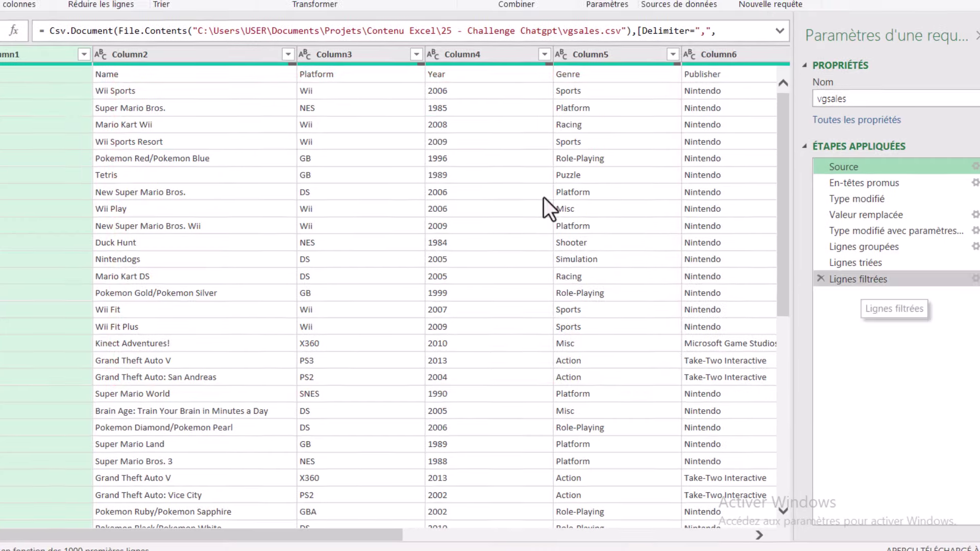
click(15, 64)
click(57, 87)
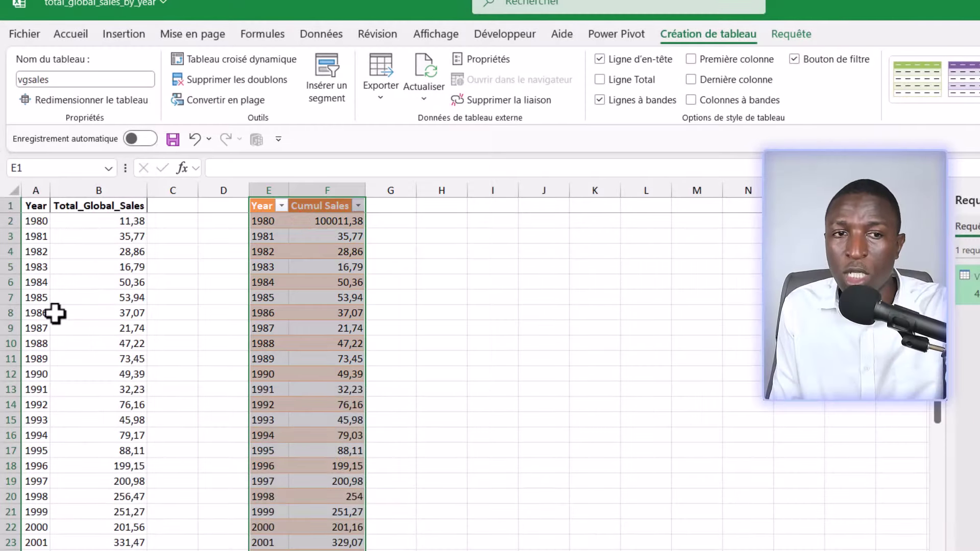
- Compare the 1982 total in B4, then inspect the raw YYYYMMDD date in cell A4
click(91, 252)
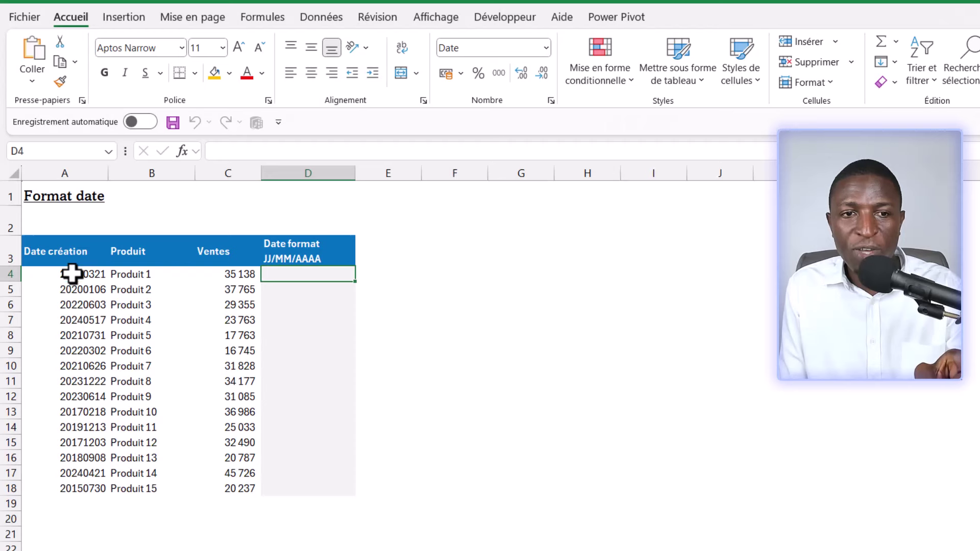
click(57, 272)
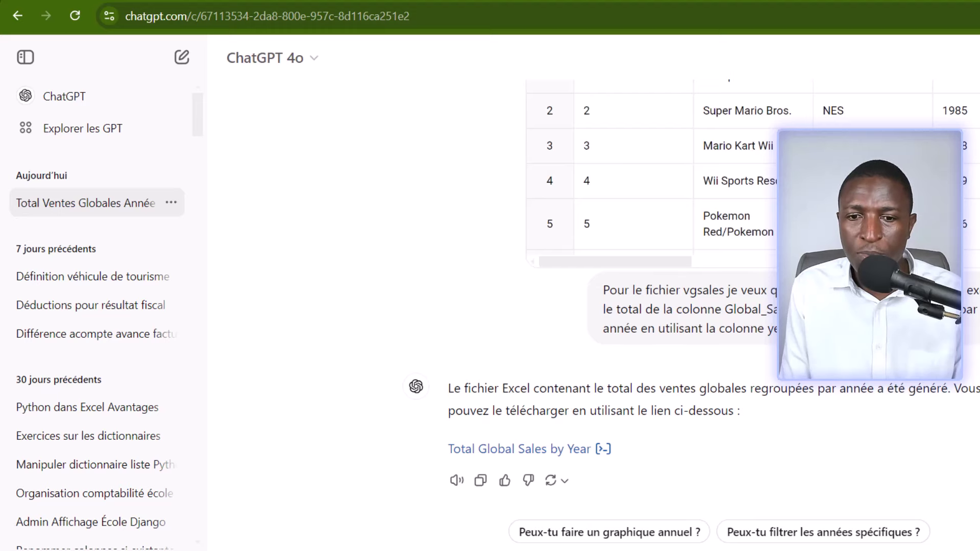
- Send ChatGPT the prepared question asking for a D4 formula converting A4's AAAAMMJJ date to JJ/MM/AAAA
text(J’utilisé Excel dans la langue française '20240321' est la date qui est affichée dans la cellule A4 de ma feuille excel. Il s'agit du format AAAAMMJJ, A pour année, M pour mois, J pour jour. Je souhaite inscrire dans la cellule D4 une formule que je vais ensuite recopier vers le bas de ma colonne. La formule doit permettre d’obtenir comme résultat une date au format JJ/MM/AAAA)
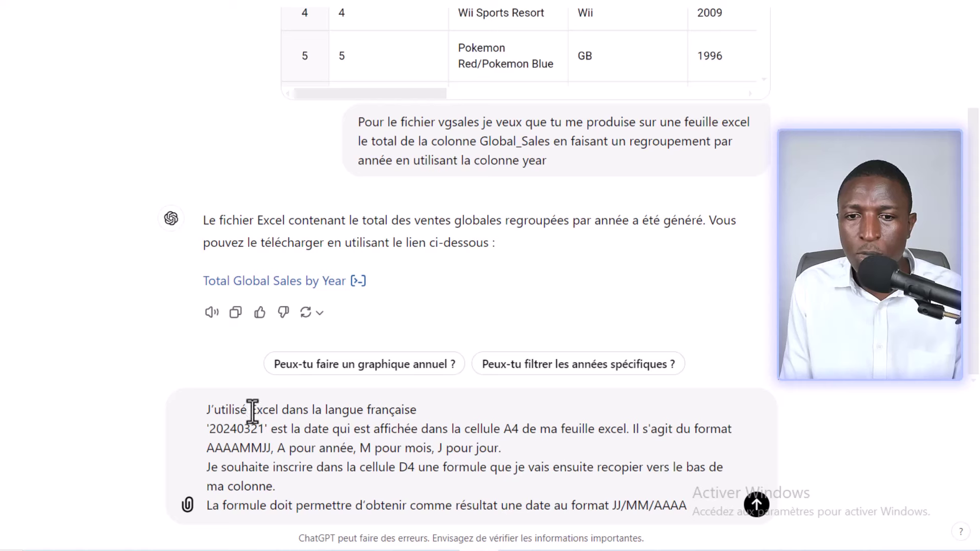
drag(252, 411, 432, 406)
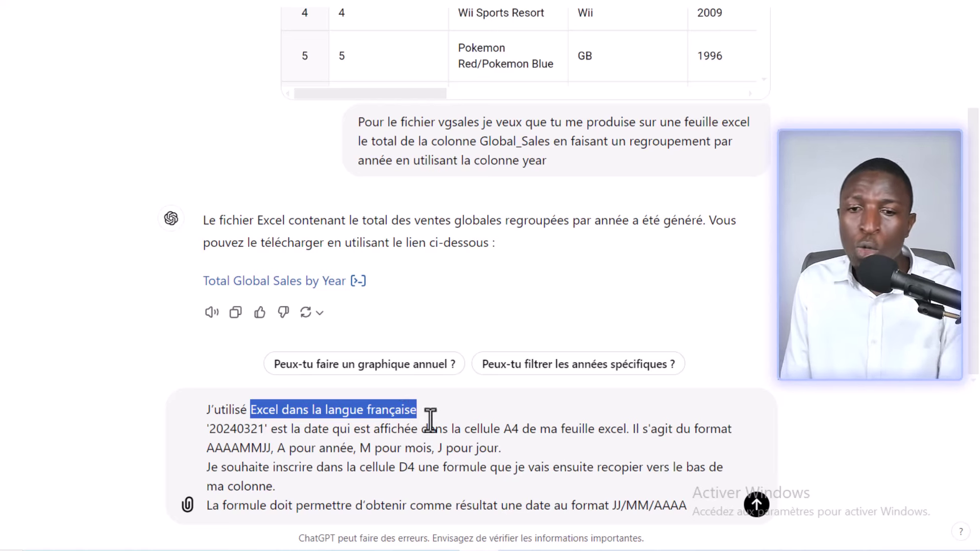
click(238, 431)
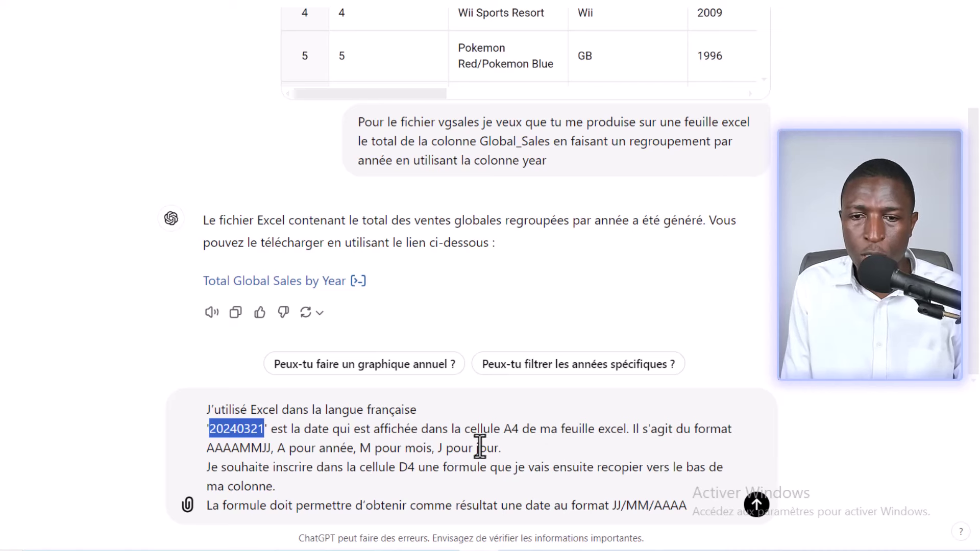
click(237, 454)
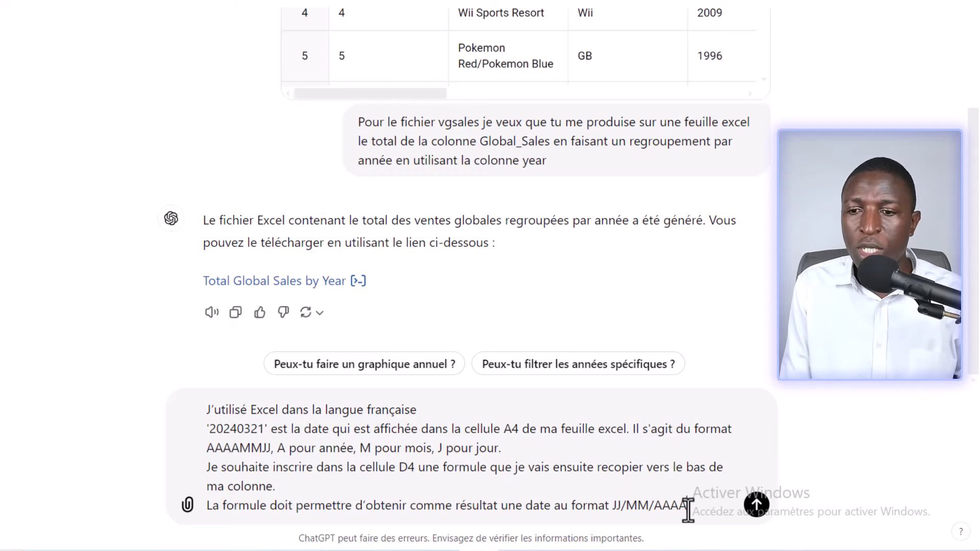
key(Return)
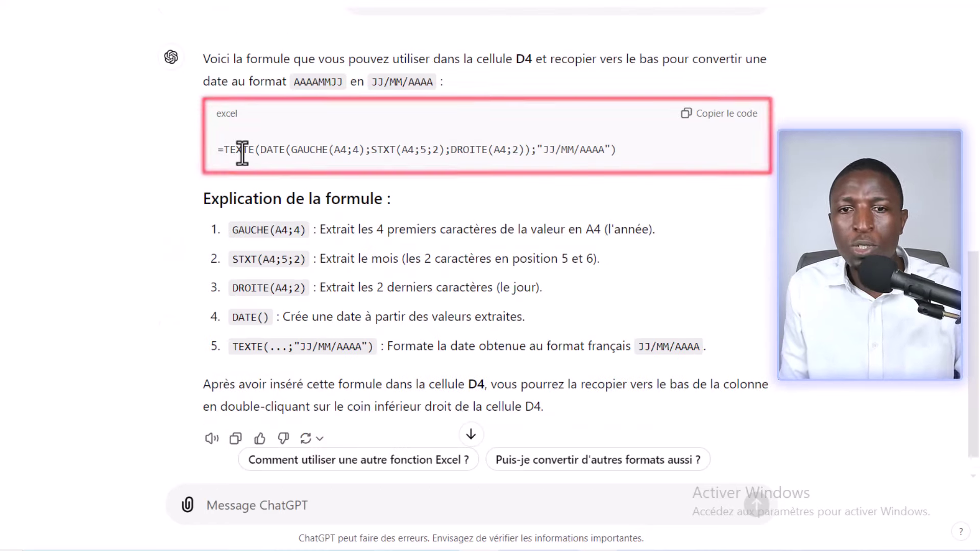
- Highlight the TEXTE, GAUCHE and day-extraction parts of the formula, then send a follow-up question about TEXTE
double_click(242, 150)
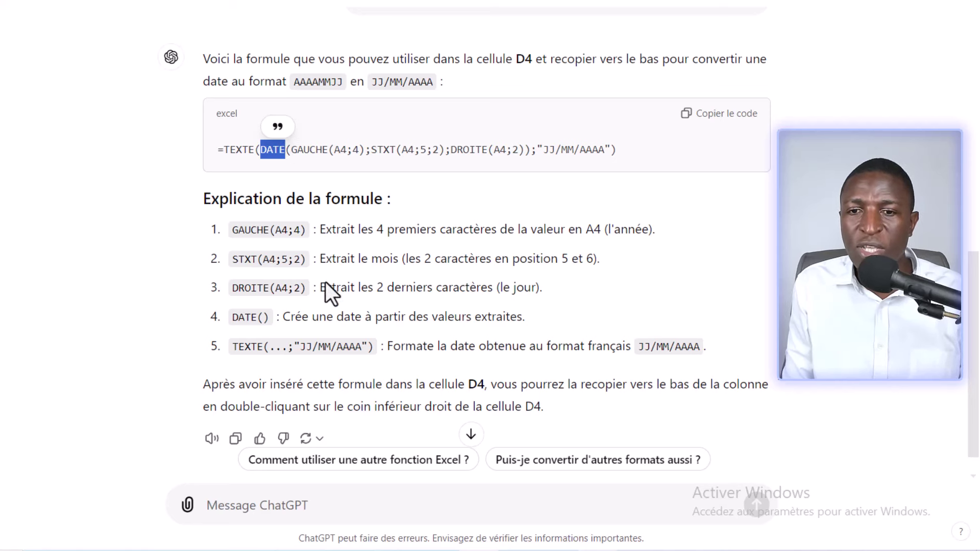
scroll(427, 374, down, 1)
scroll(418, 353, up, 5)
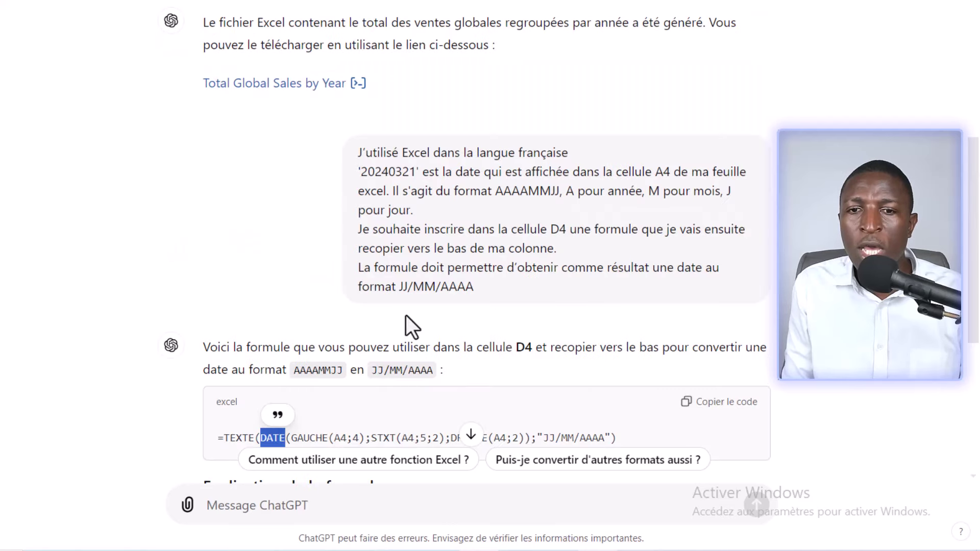
scroll(406, 324, down, 5)
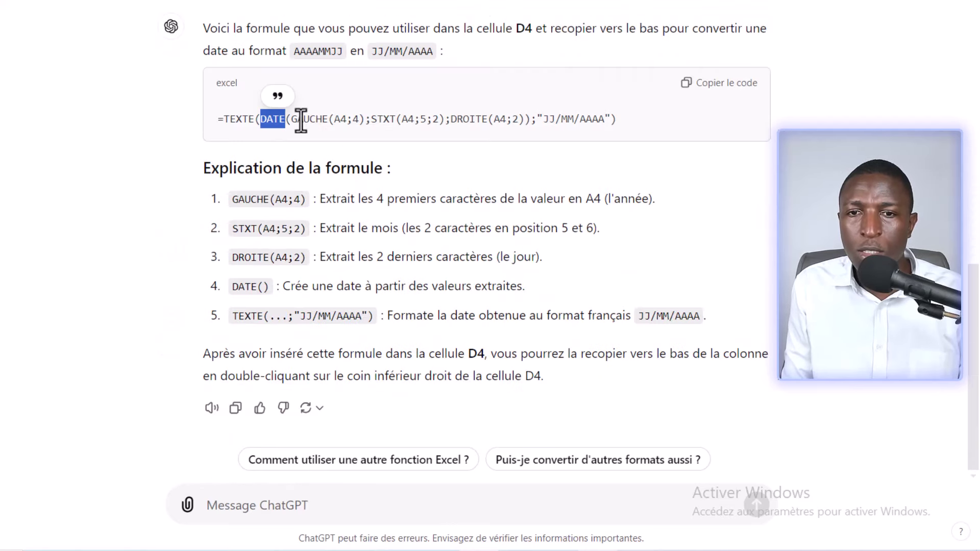
drag(292, 119, 443, 120)
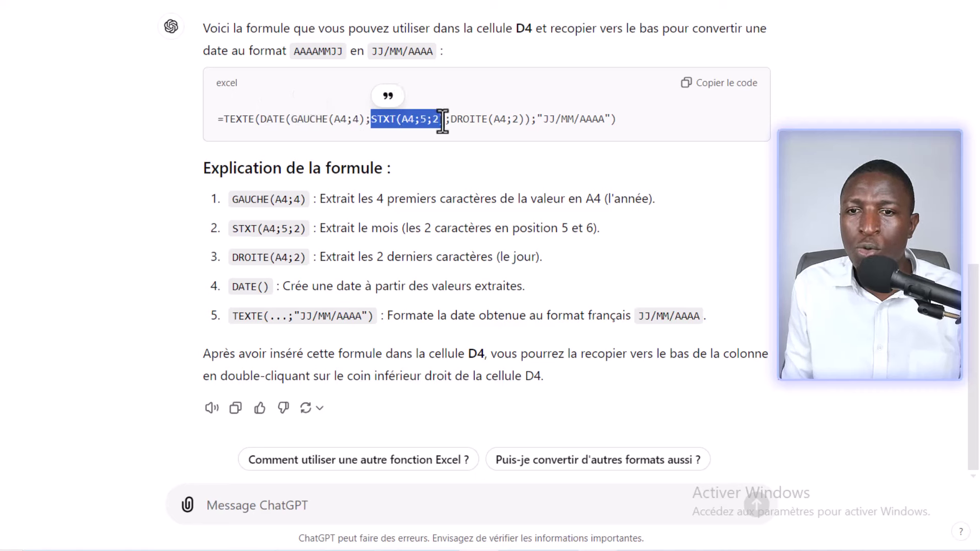
drag(451, 121, 603, 123)
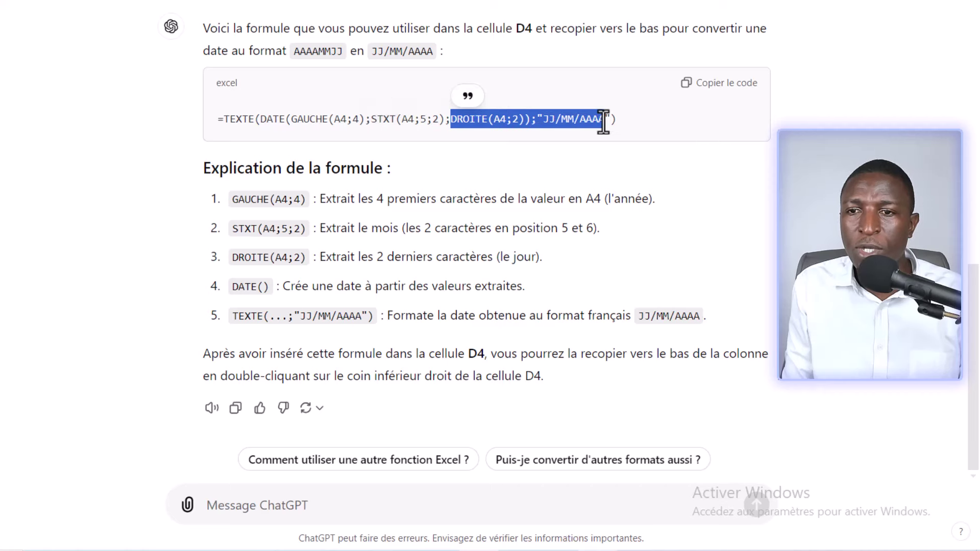
click(588, 500)
text(à quoi sert la fonction TEXTE dans le résultat que tuy m'as fourni?)
key(Return)
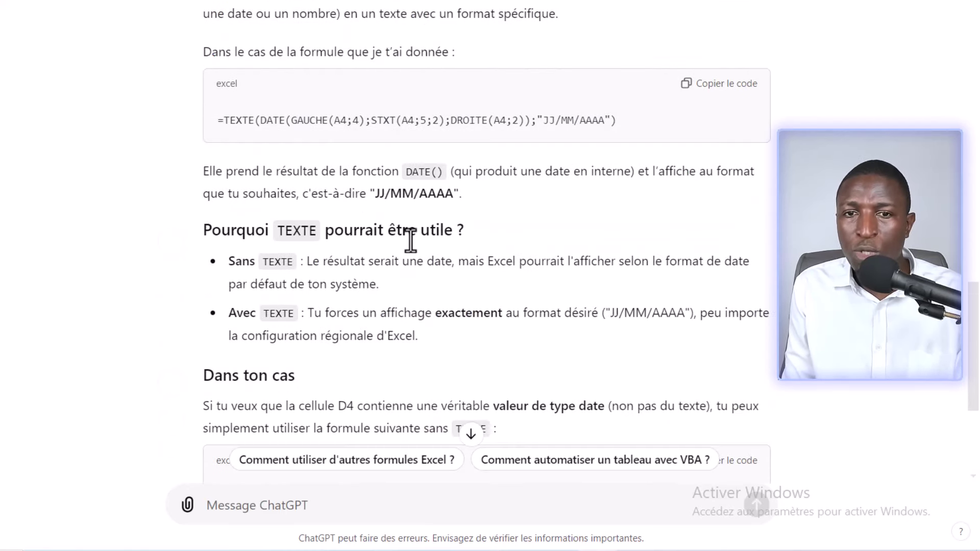
- Copy the TEXTE-free =DATE(GAUCHE(A4;4);STXT(A4;5;2);DROITE(A4;2)) formula from the reply
scroll(357, 232, down, 1)
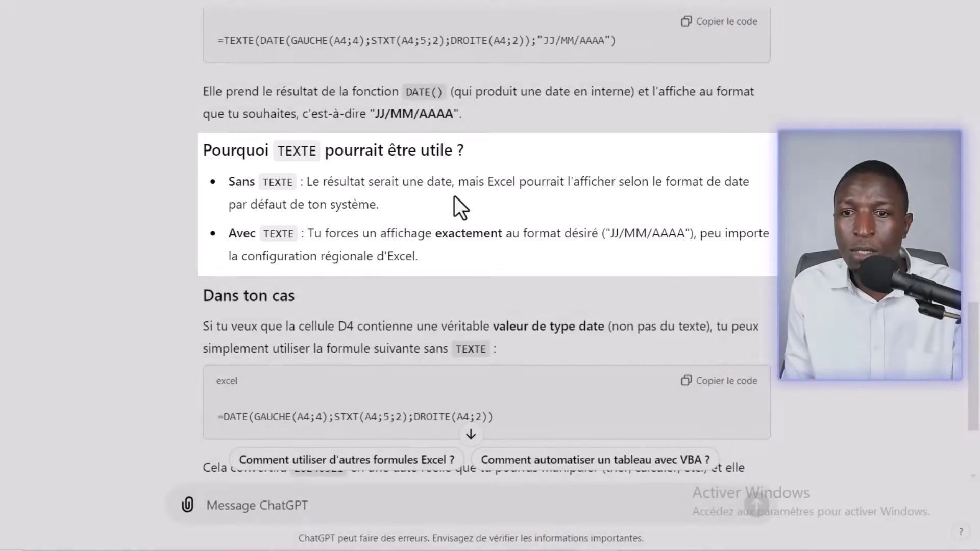
scroll(263, 253, down, 3)
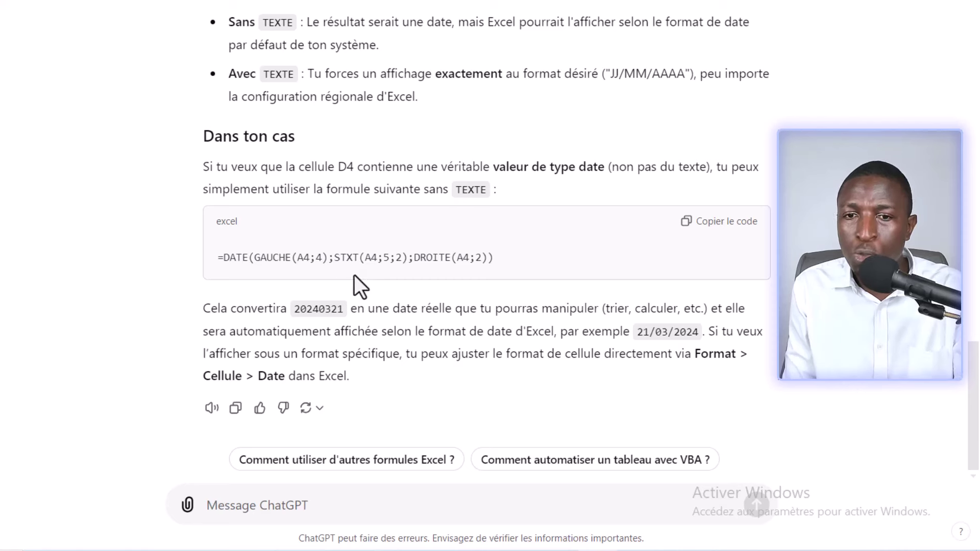
drag(218, 258, 500, 258)
click(546, 259)
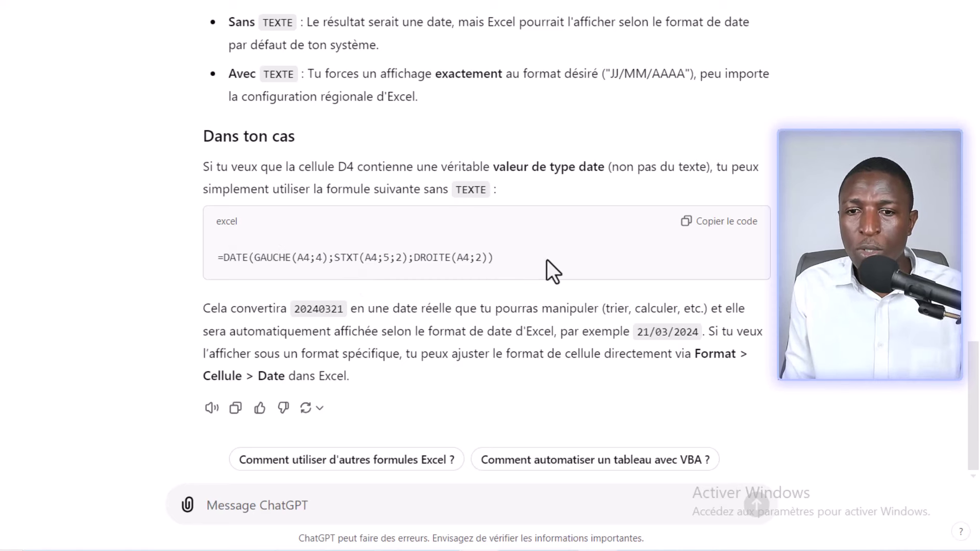
click(720, 221)
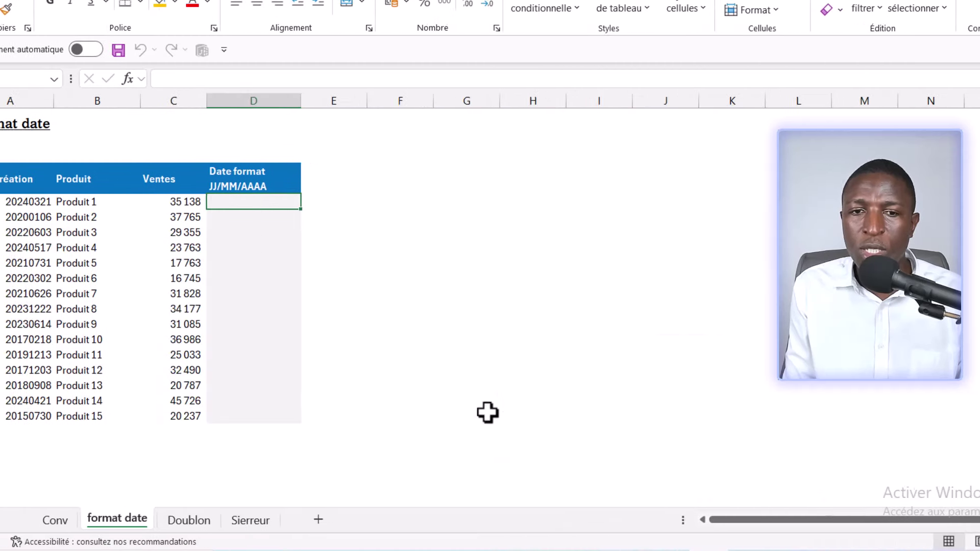
- Paste the DATE formula into D4 and fill it down to D18
double_click(308, 201)
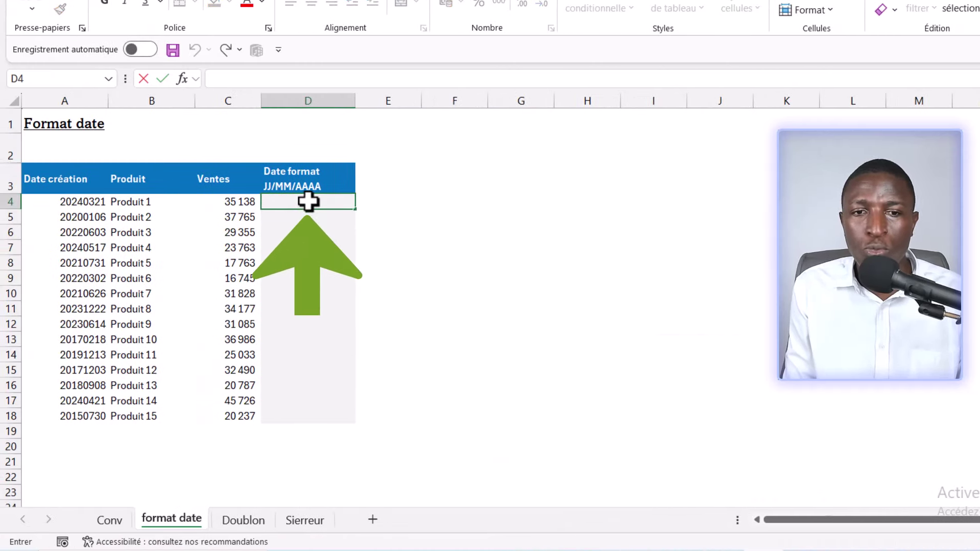
text(=DATE(GAUCHE(A4;4);STXT(A4;5;2);DROITE(A4;2)))
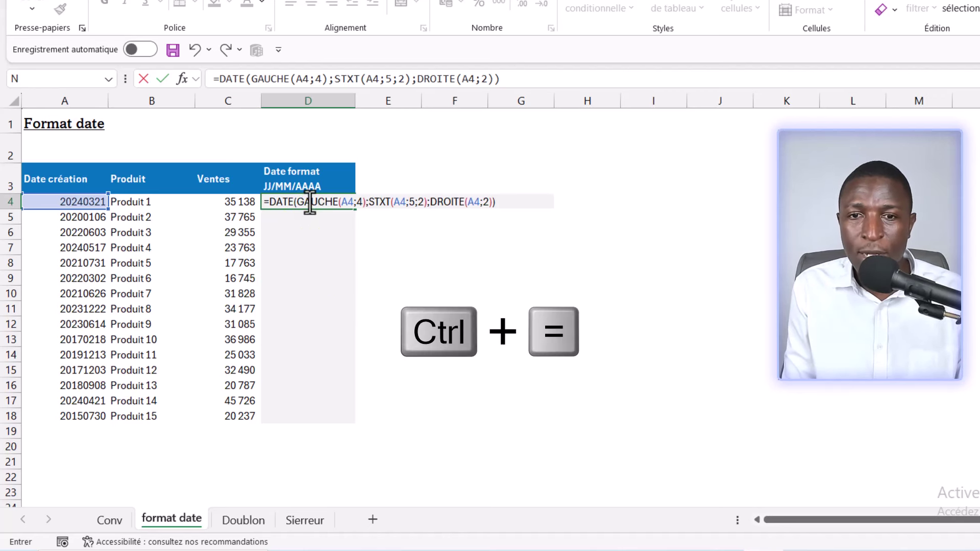
key(Return)
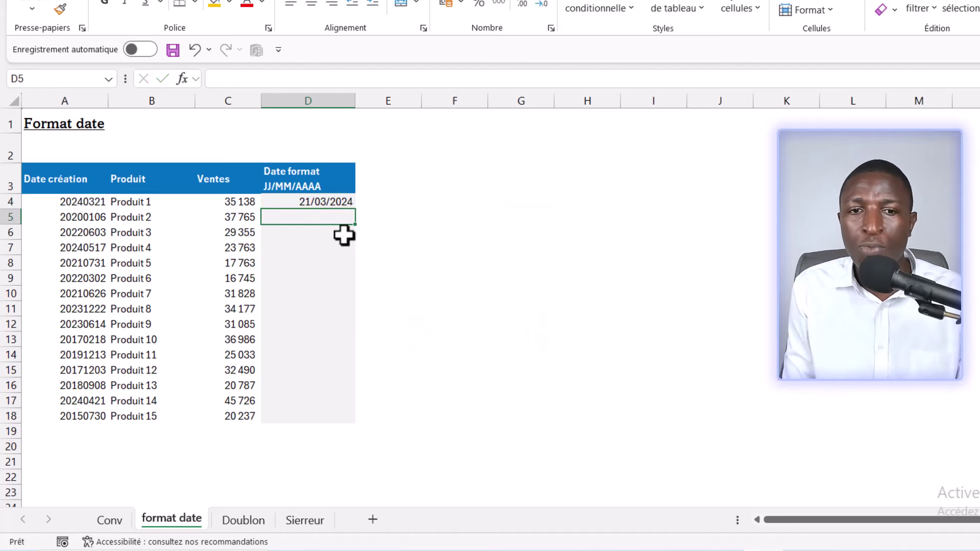
click(282, 203)
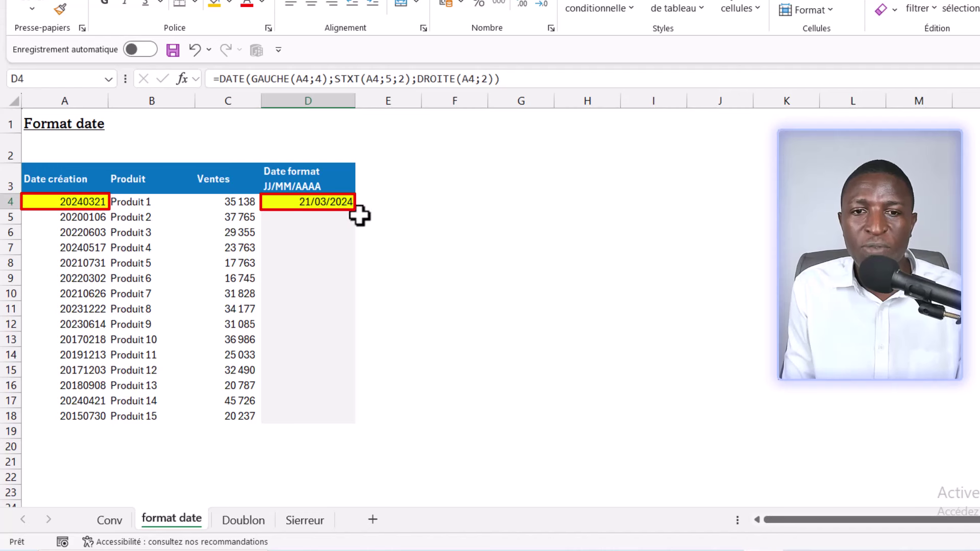
drag(356, 209, 352, 423)
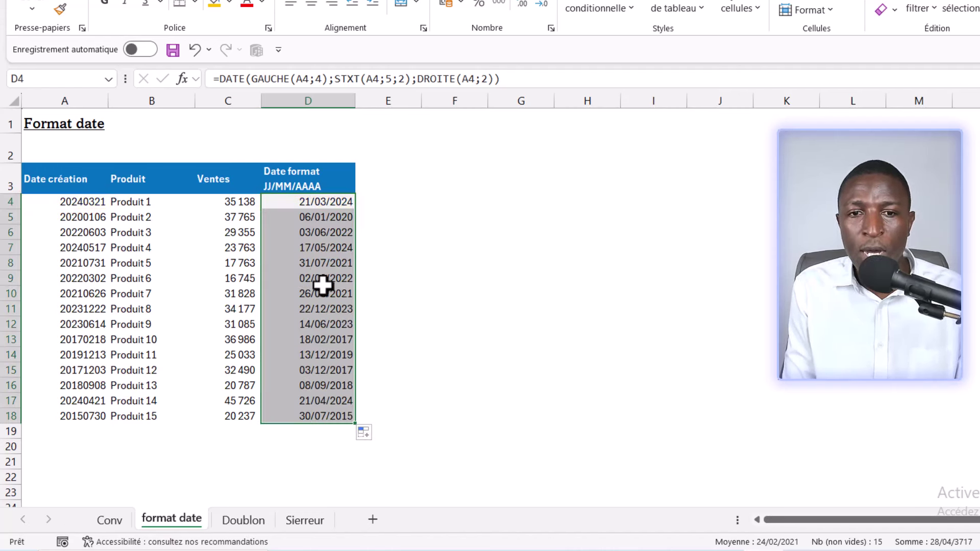
click(319, 265)
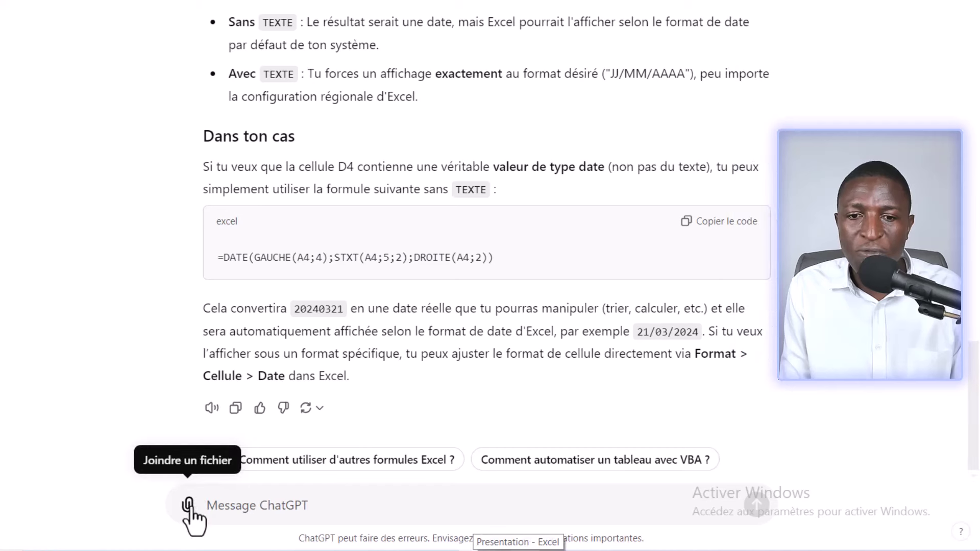
- Attach the Capture image and send the question about total sales and top subsidiary
click(188, 504)
click(280, 474)
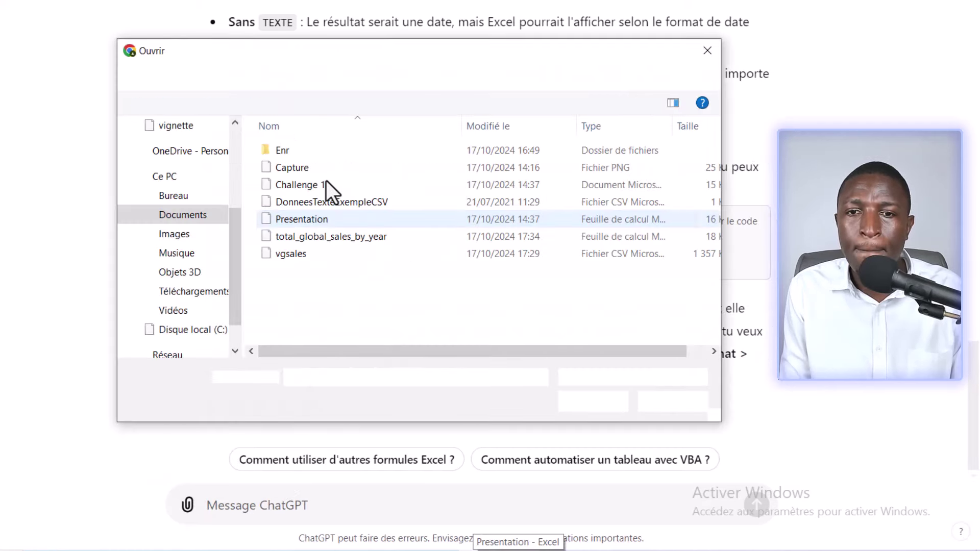
click(317, 165)
click(592, 402)
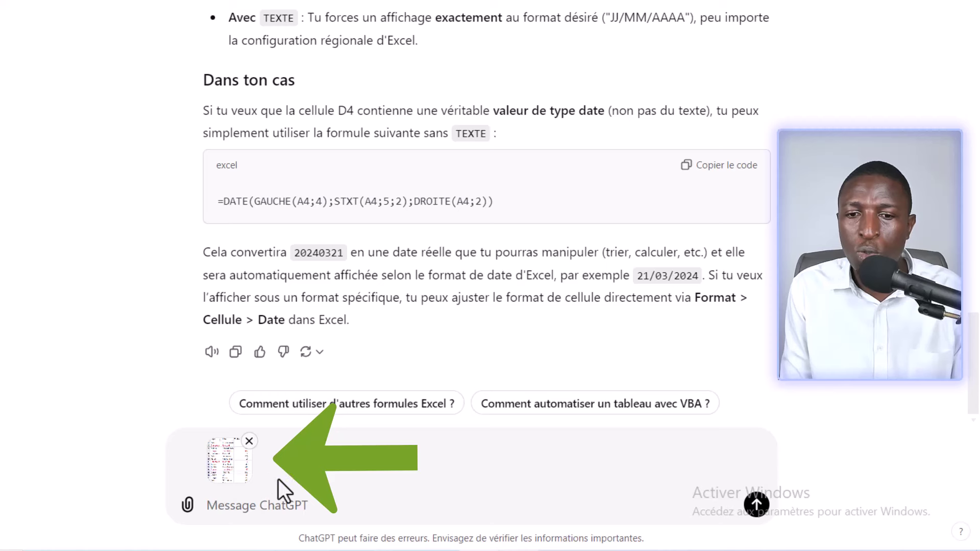
click(300, 505)
text(Sur la base de l'image qui précède, quel est le total des ventes en k€ Quelle est la filiale qui totalise le plus de ventes)
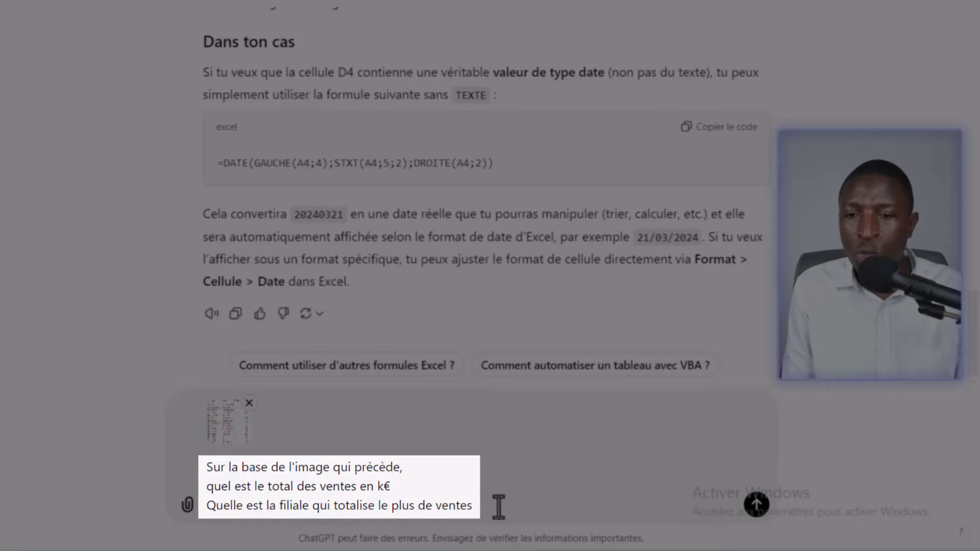
key(Return)
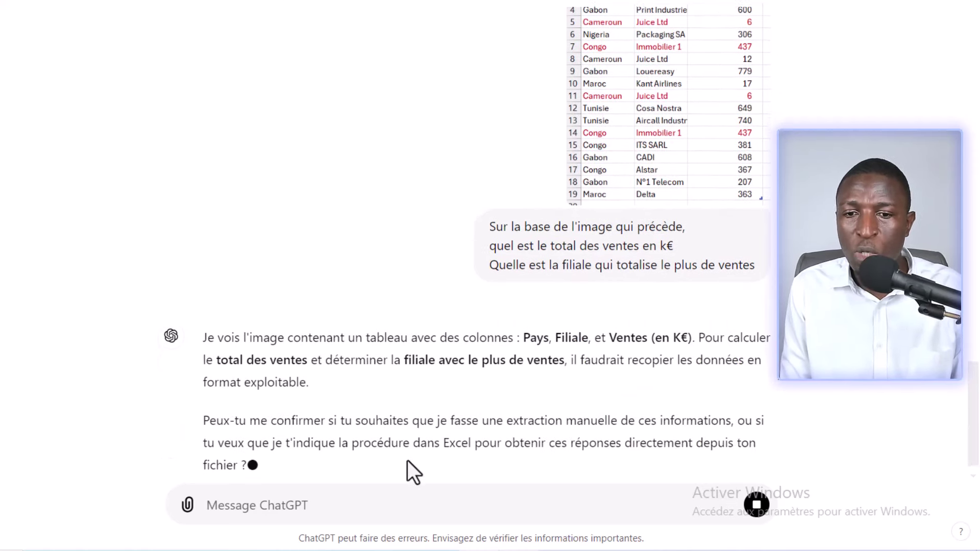
- Ask ChatGPT to extract the data and give total sales in k€, then highlight 5915 k€ and 779 k€
text(Extrait les informations et donne moi le total des ventes en k€ et Quelle est la filiale qui totalise le plus de ventes)
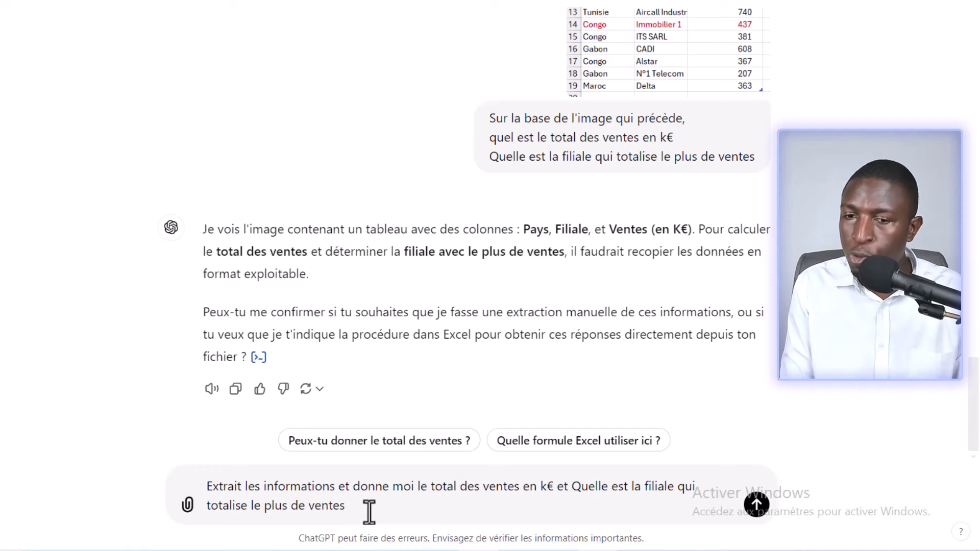
key(Return)
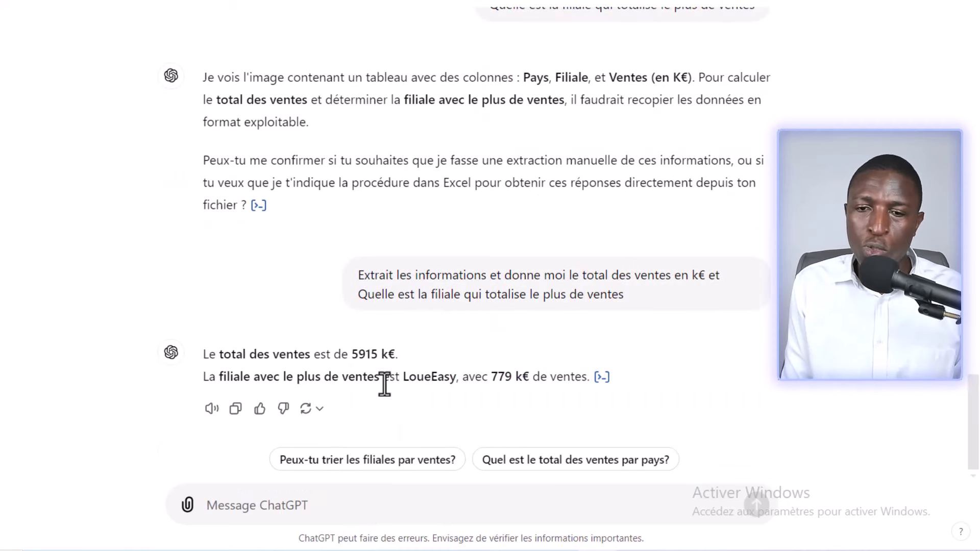
drag(349, 355, 405, 357)
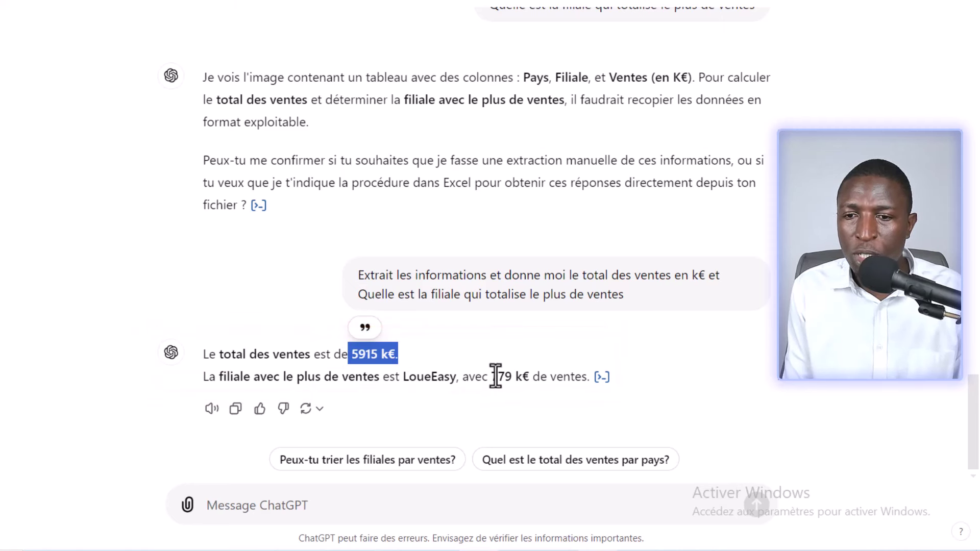
drag(493, 377, 532, 378)
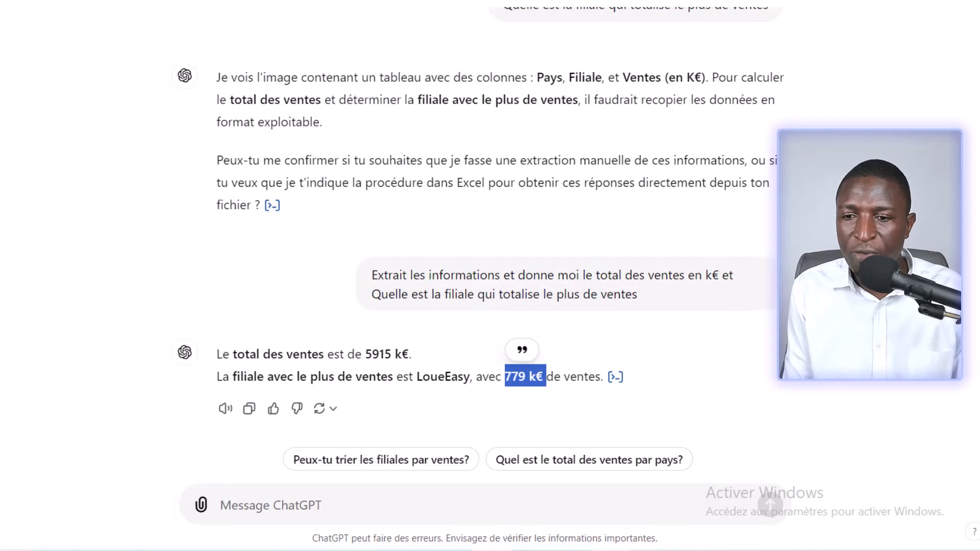
click(181, 422)
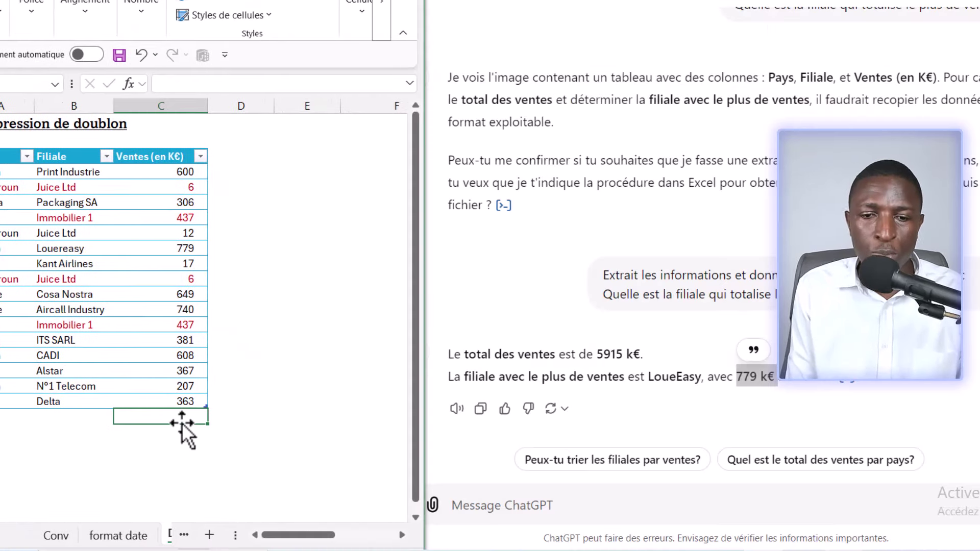
- Total the Ventes (en K€) column with =SOMME and compare it with ChatGPT's 5915 k€
text(=)
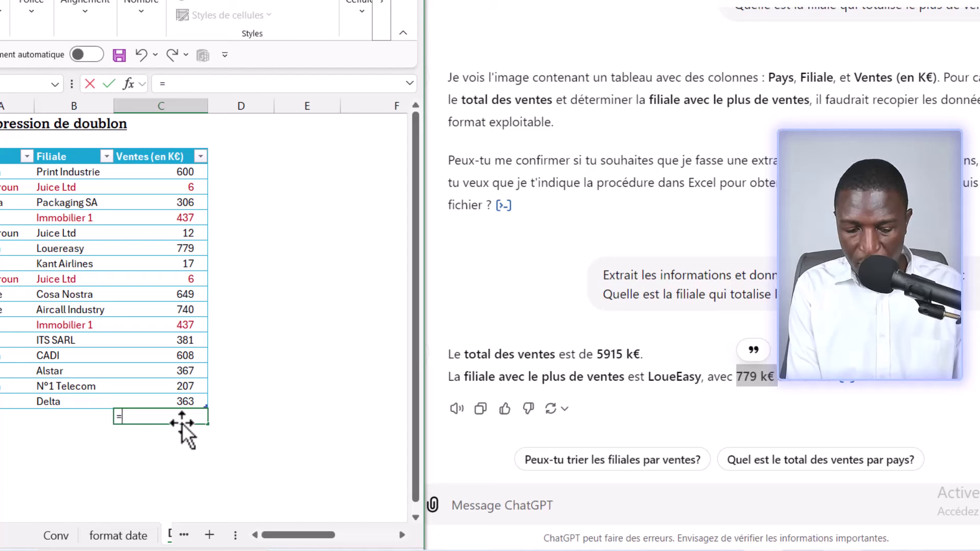
text(somm)
key(Tab)
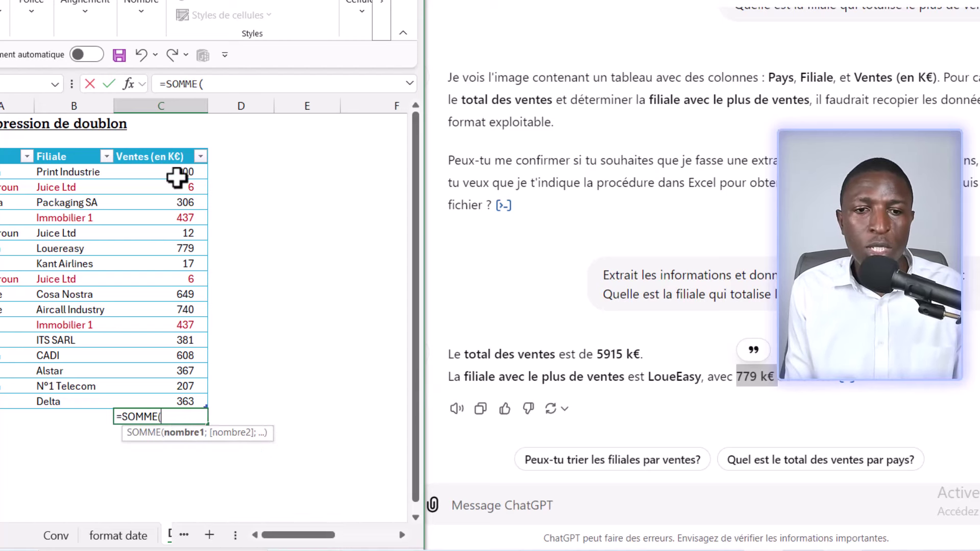
drag(176, 177, 178, 401)
key(Return)
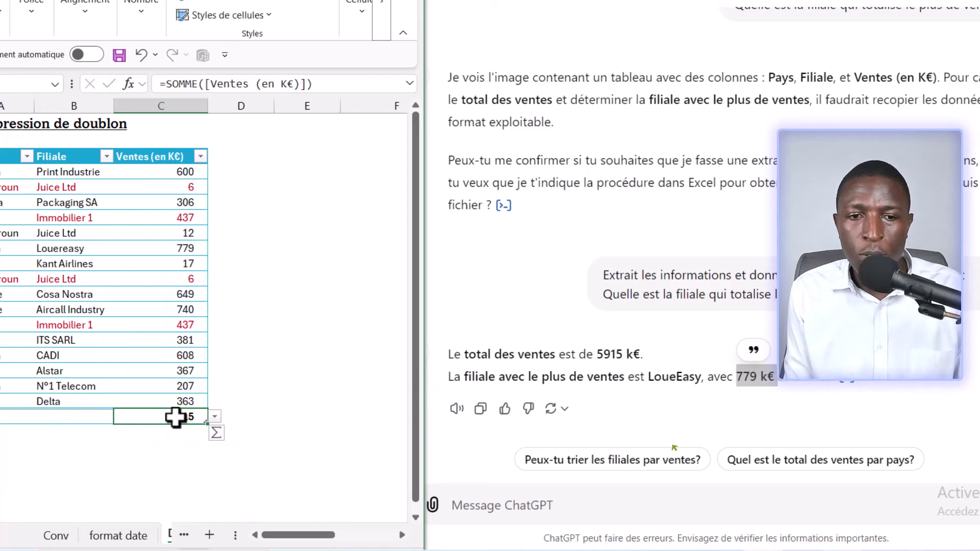
drag(597, 354, 643, 354)
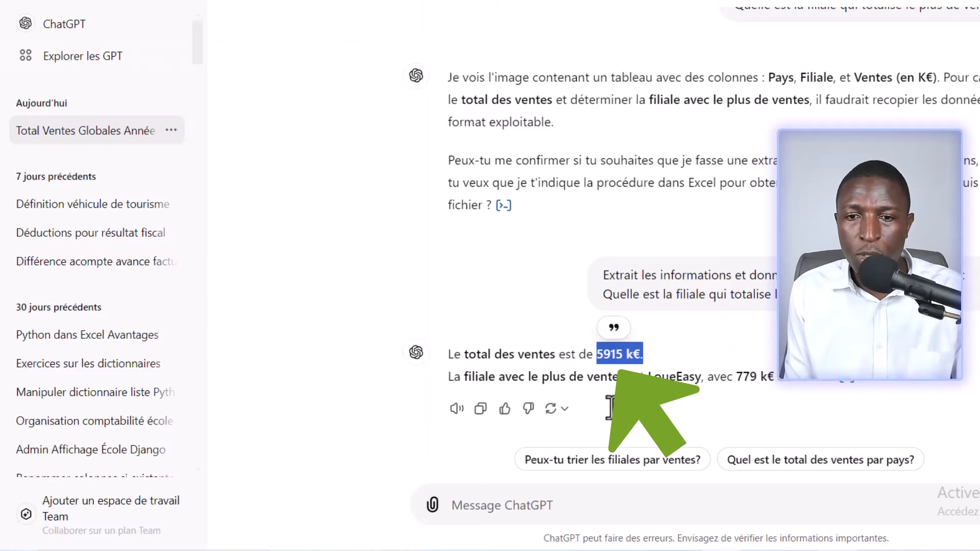
key(alt+Tab)
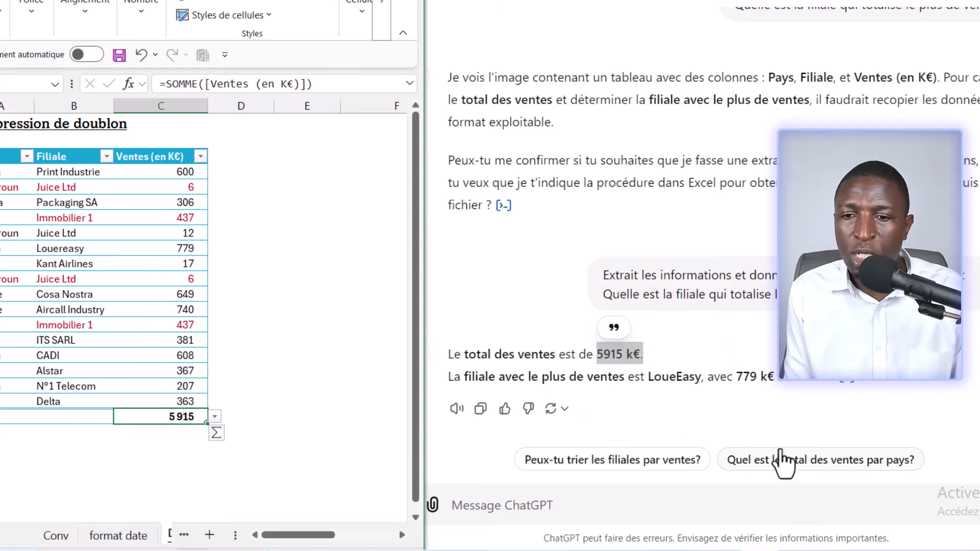
- Sort the table by Ventes largest to smallest, putting Loureasy's 779 first
click(166, 231)
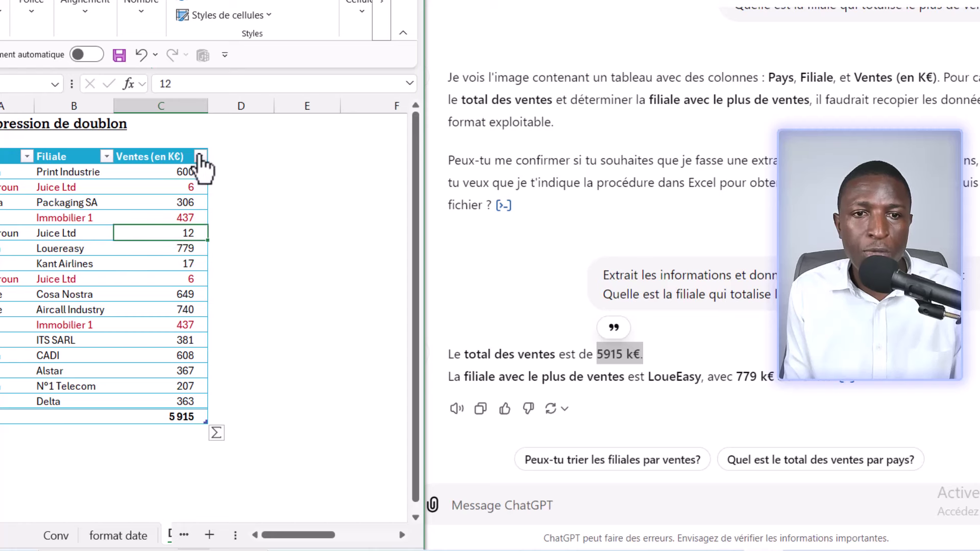
click(200, 156)
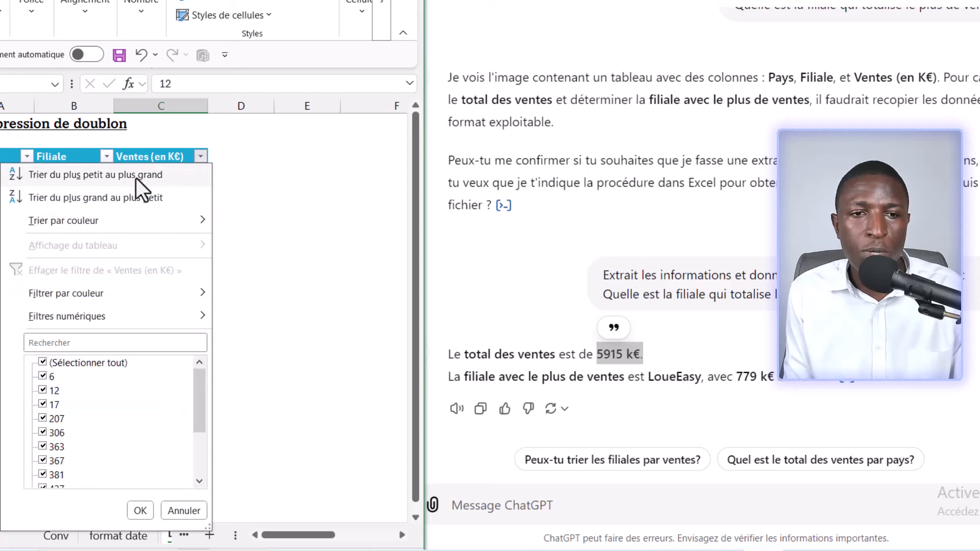
click(113, 197)
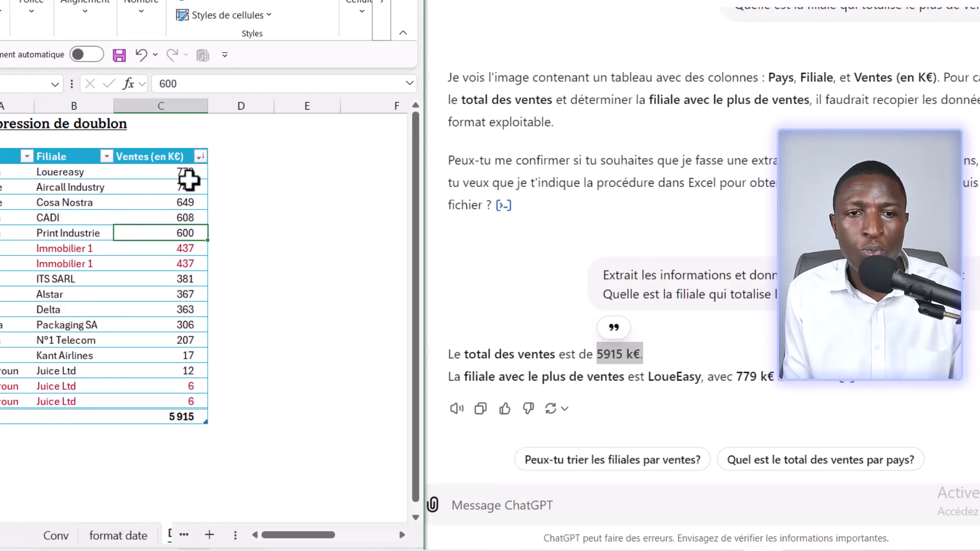
drag(74, 172, 163, 173)
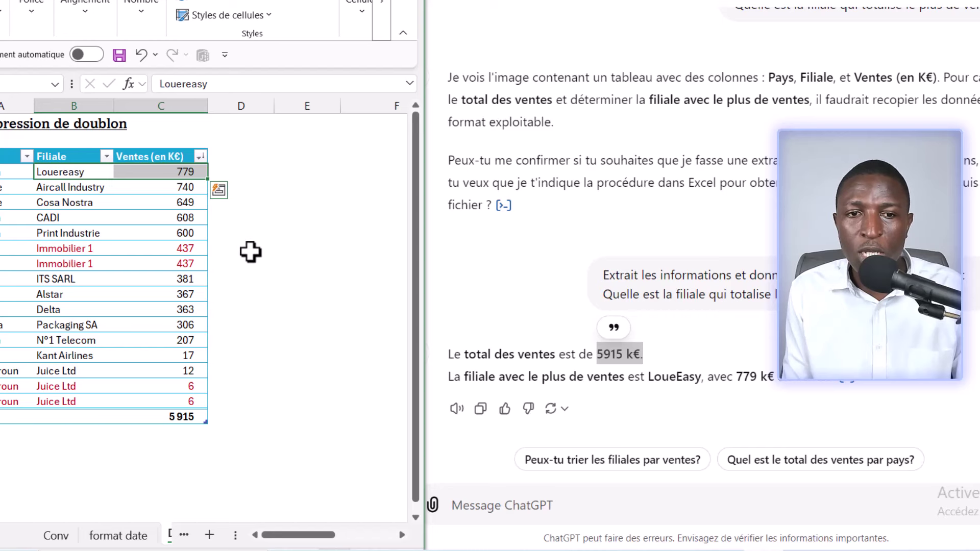
click(480, 233)
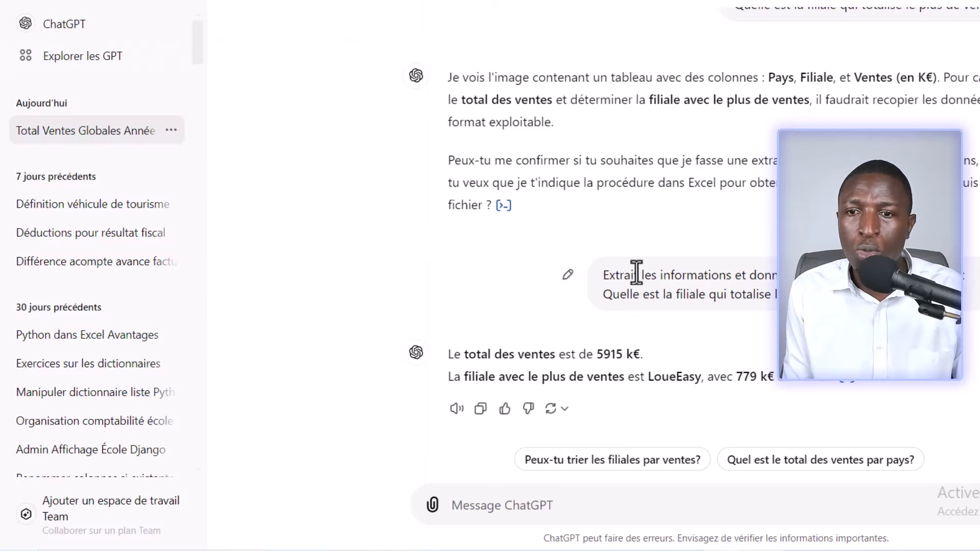
- Send ChatGPT the prepared question about removing duplicate rows and read through its answer
text(Je souhaite supprimer des doublons c'est-à-dire des données qui sont identiques sur toutes les colonnes de ce tableau que j'ai récupéré sur excel pour ne garder qu'une seule ligne. Quelles méthodes me proposes- tu? Donne-moi 3 alternatives)
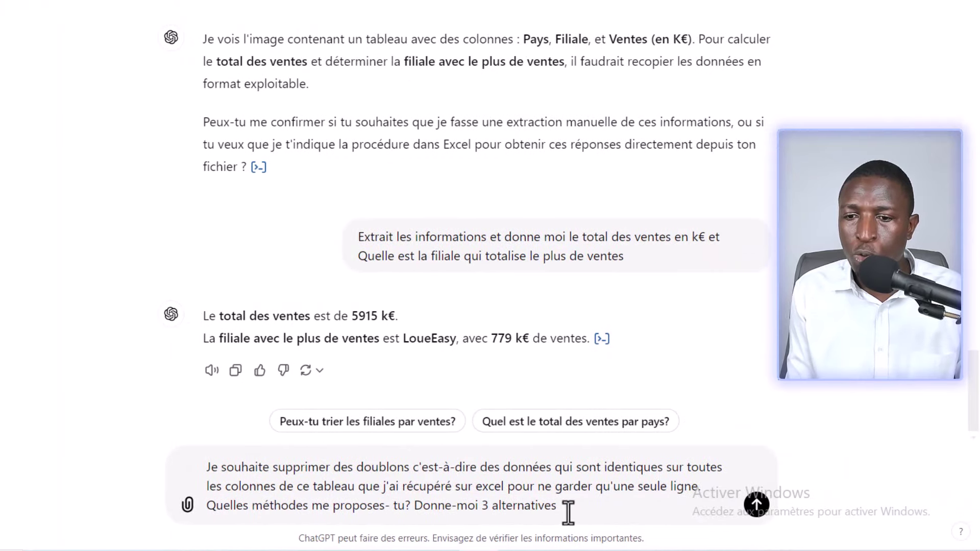
key(Return)
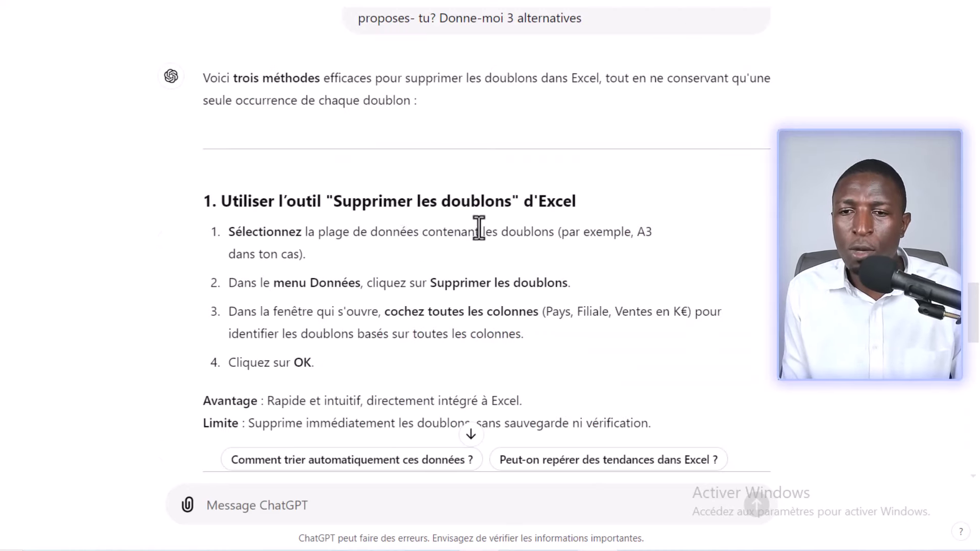
scroll(478, 227, down, 2)
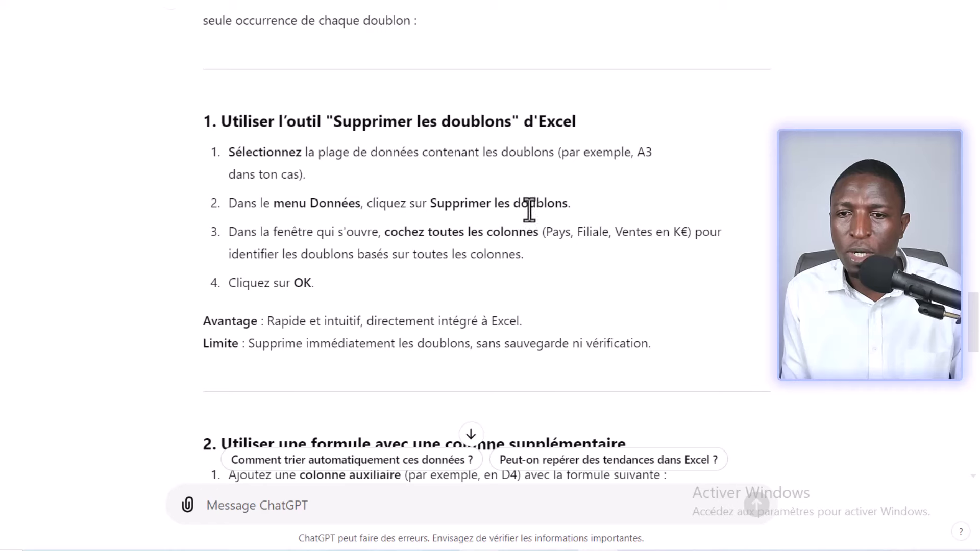
scroll(480, 247, down, 4)
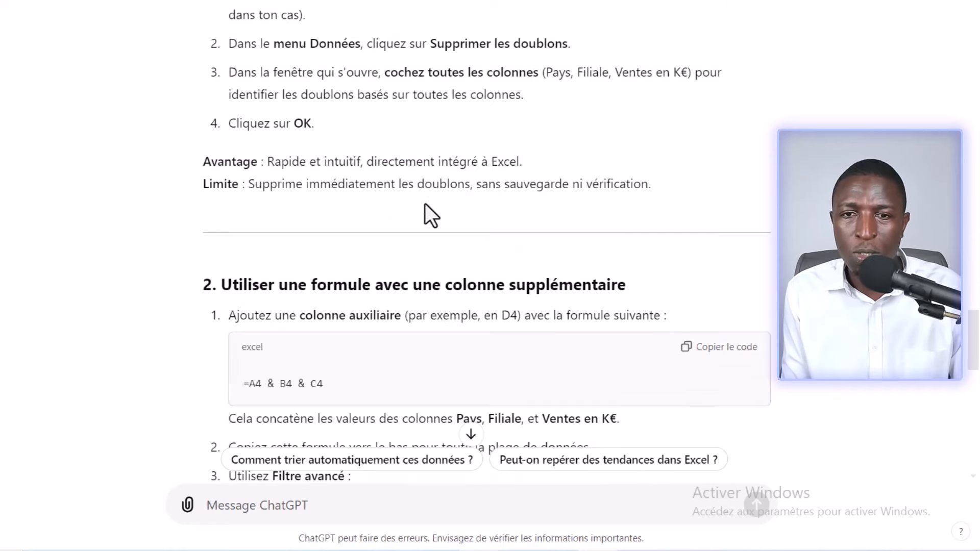
scroll(428, 203, up, 1)
scroll(412, 222, down, 5)
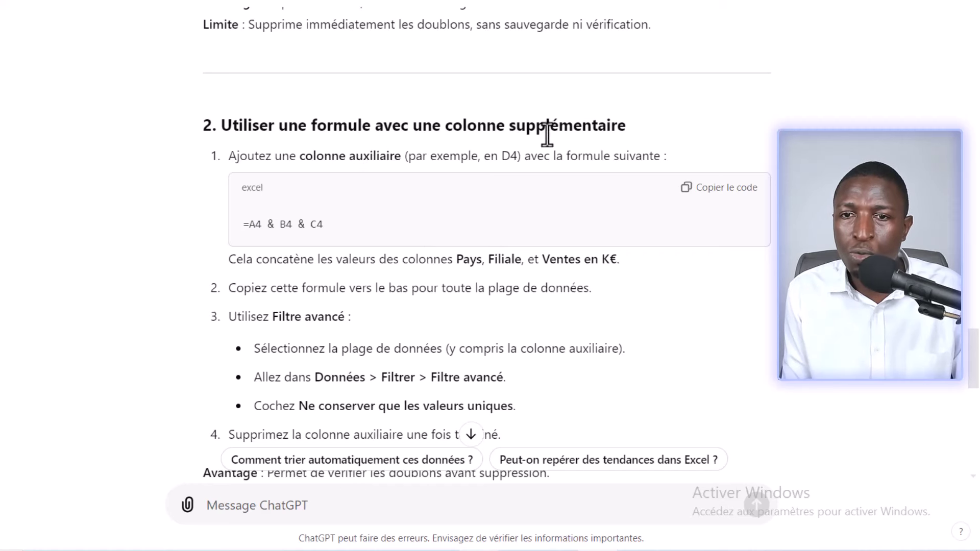
scroll(448, 255, down, 3)
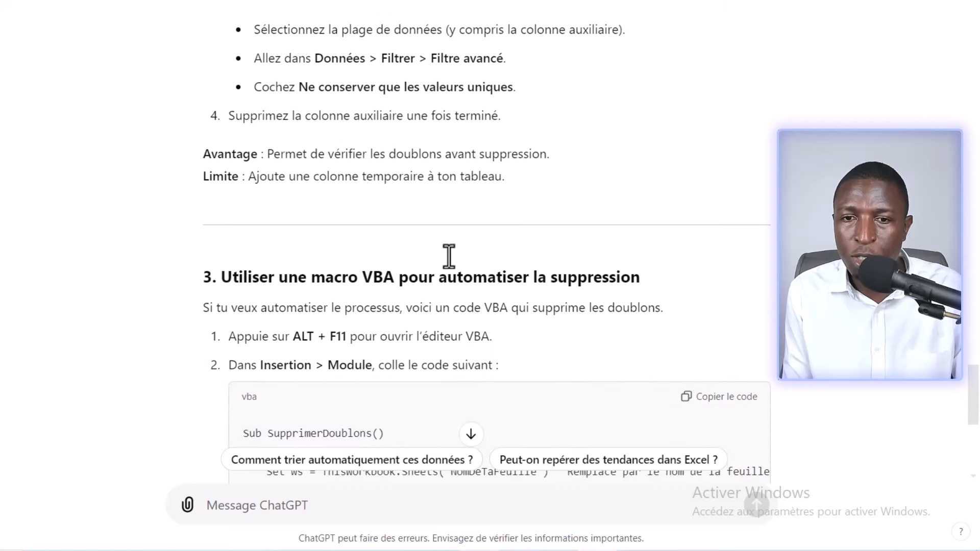
scroll(411, 306, down, 3)
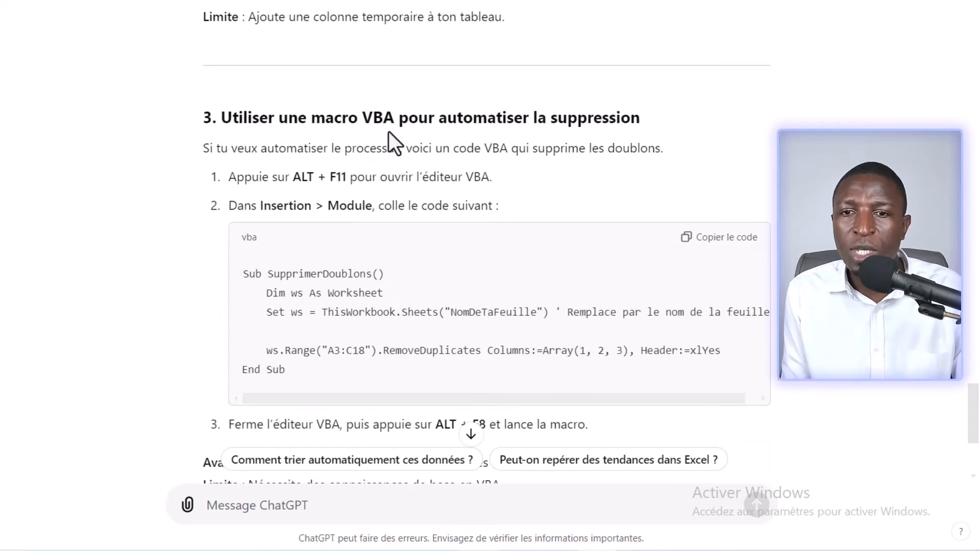
scroll(426, 247, down, 3)
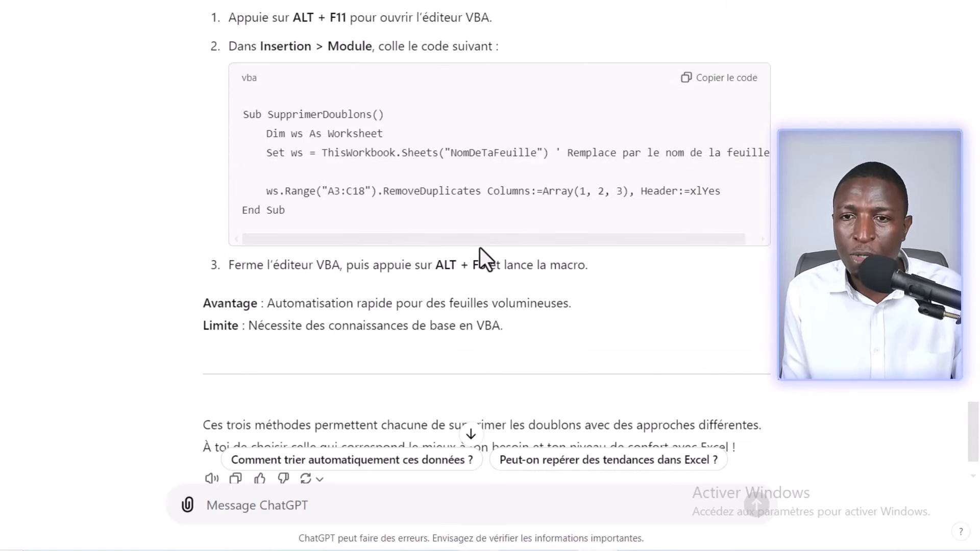
scroll(469, 262, down, 2)
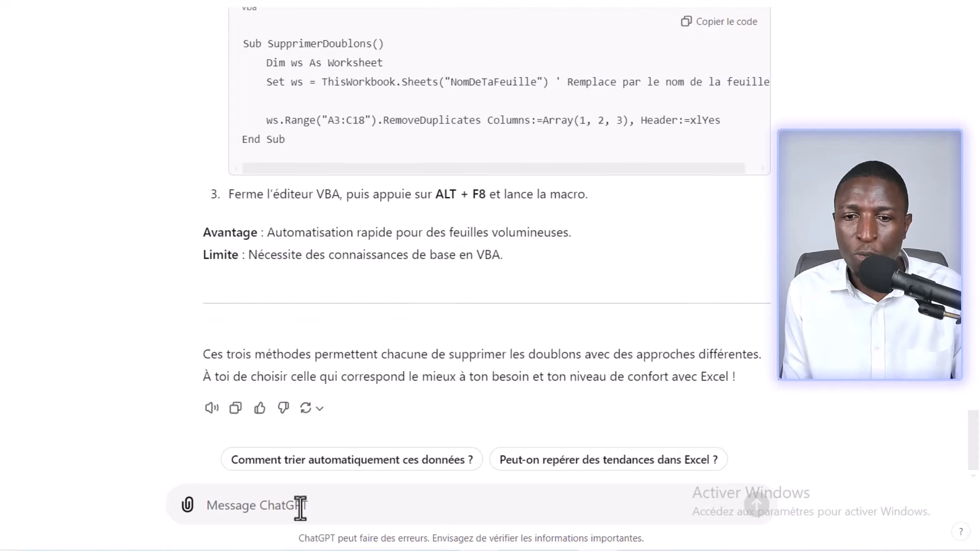
- Ask whether a recent Excel function extracts only unique values and copy the =UNIQUE(A4:C18) formula
text(y'a-t il une fonction récente sur excel qui permet d'extraire uniquement des valeurs uniques)
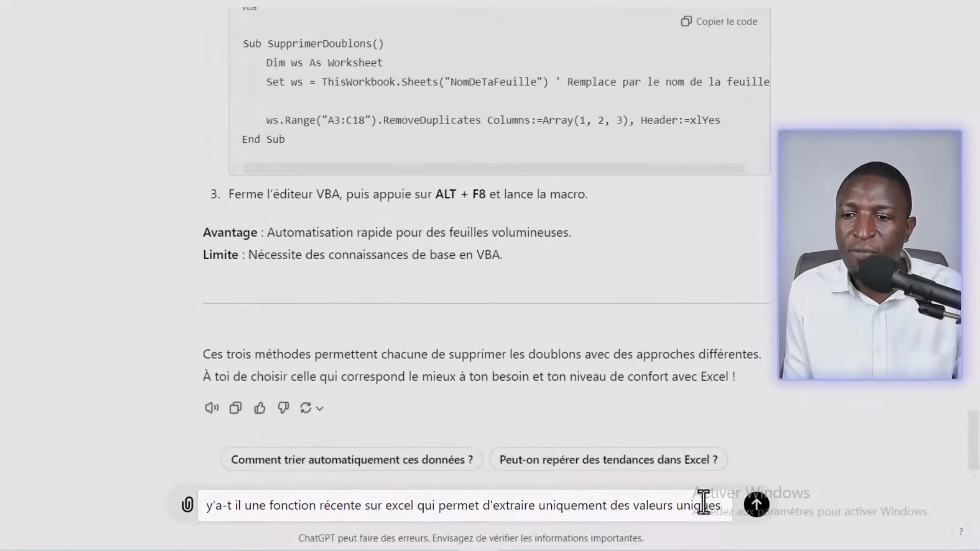
key(Return)
scroll(443, 220, down, 2)
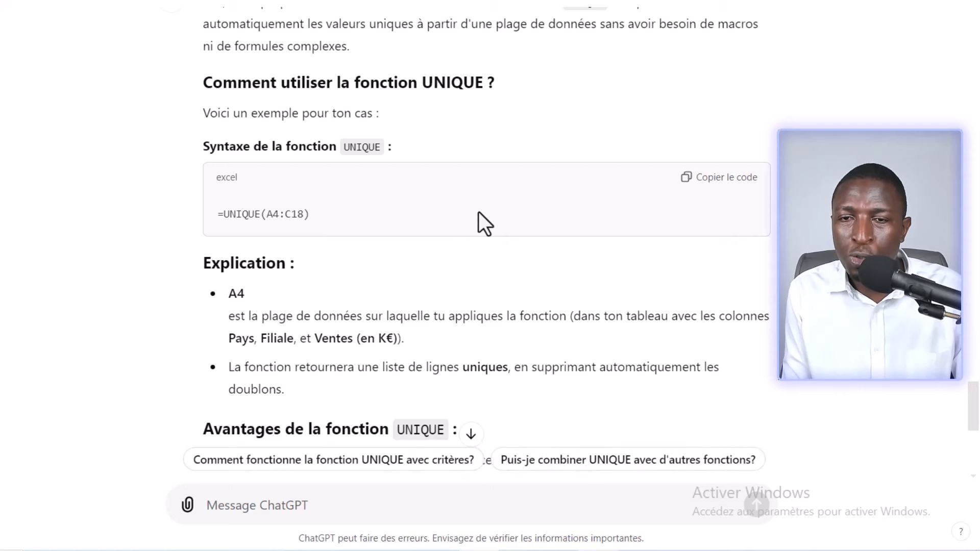
click(720, 176)
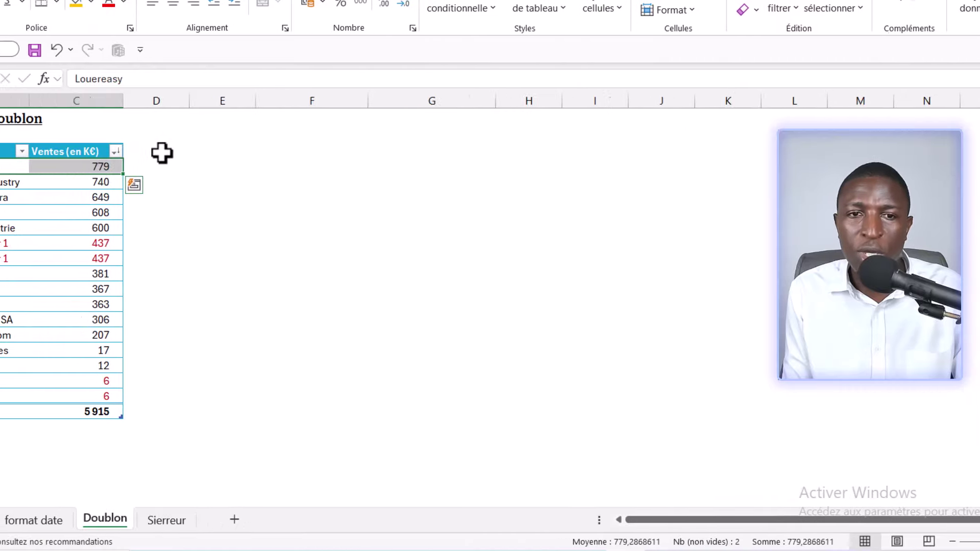
- Enter a UNIQUE formula in E3 referencing the whole Tableau112 table
double_click(377, 150)
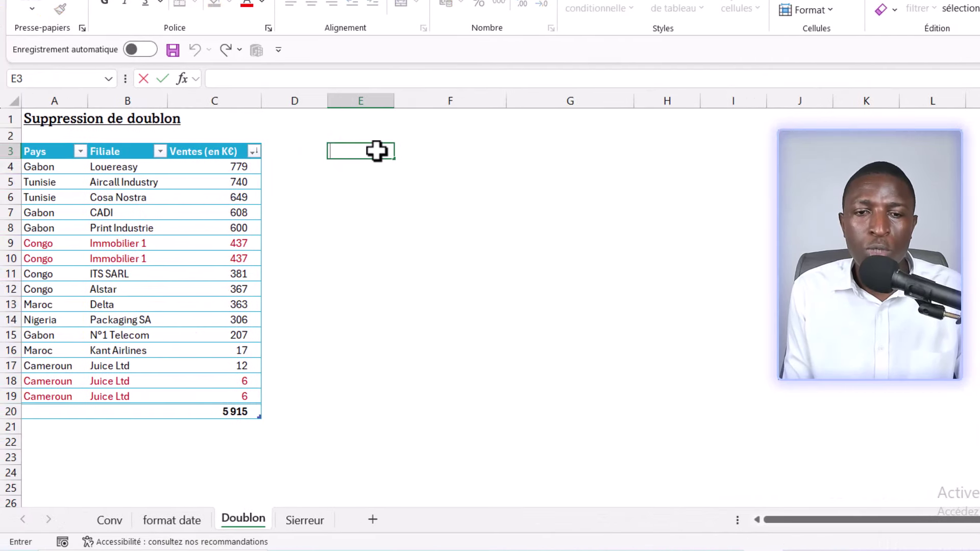
text(=UNIQUE(A4:C18))
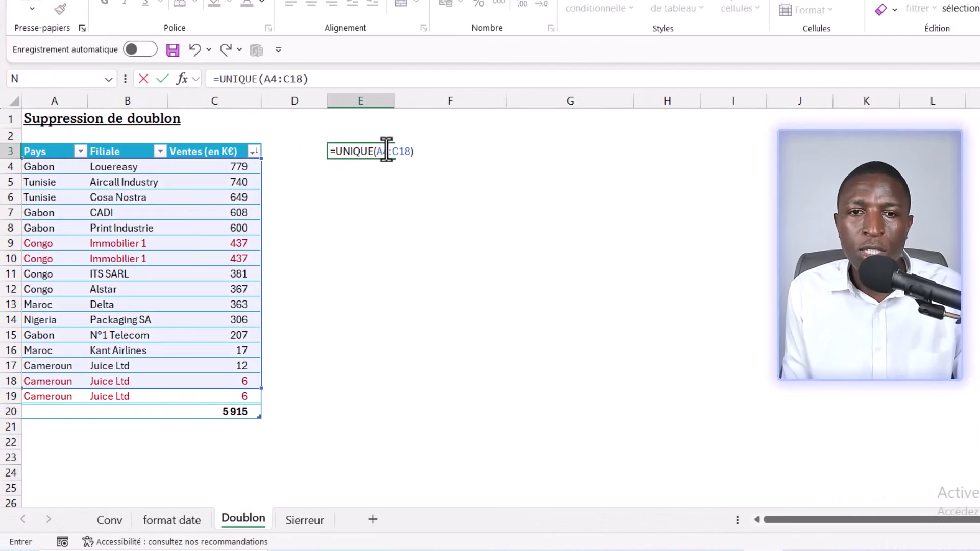
drag(376, 151, 403, 151)
key(BackSpace)
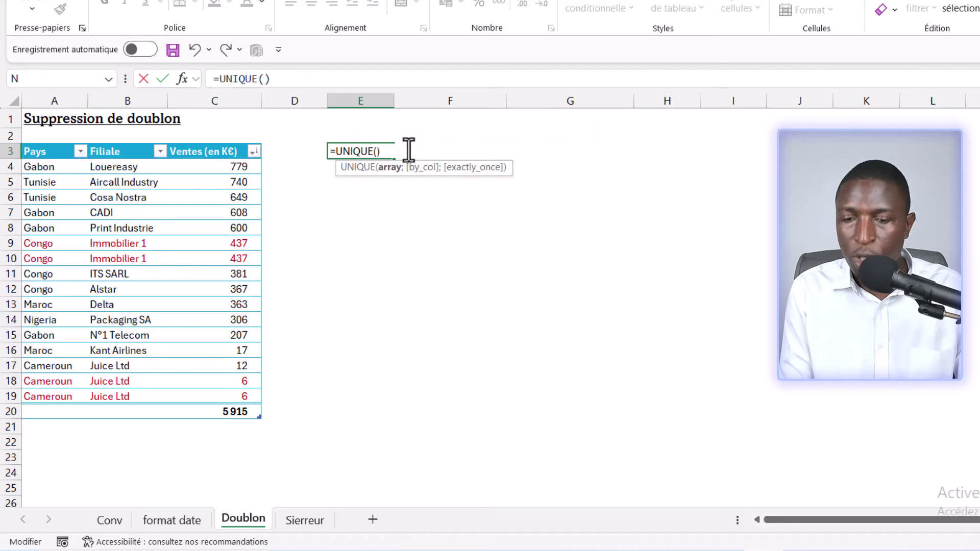
click(22, 141)
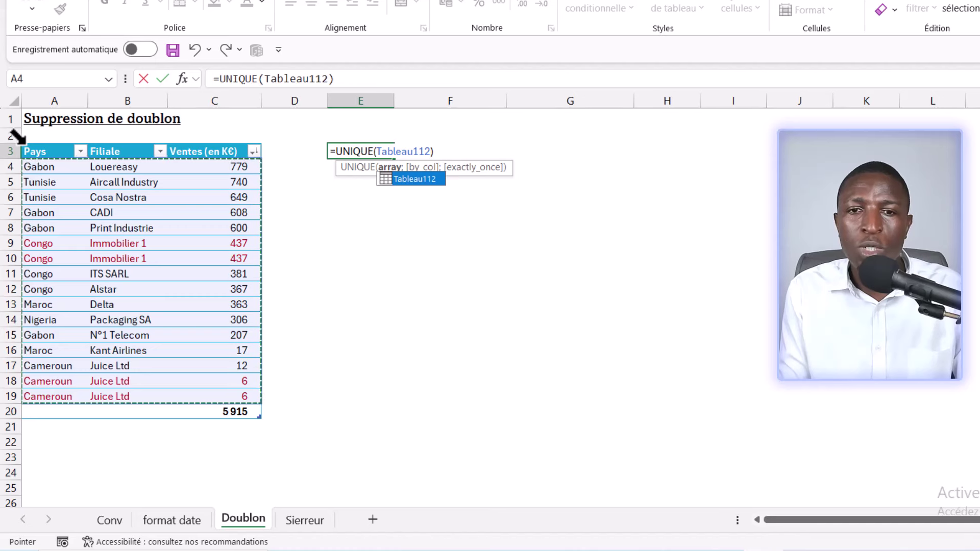
key(Return)
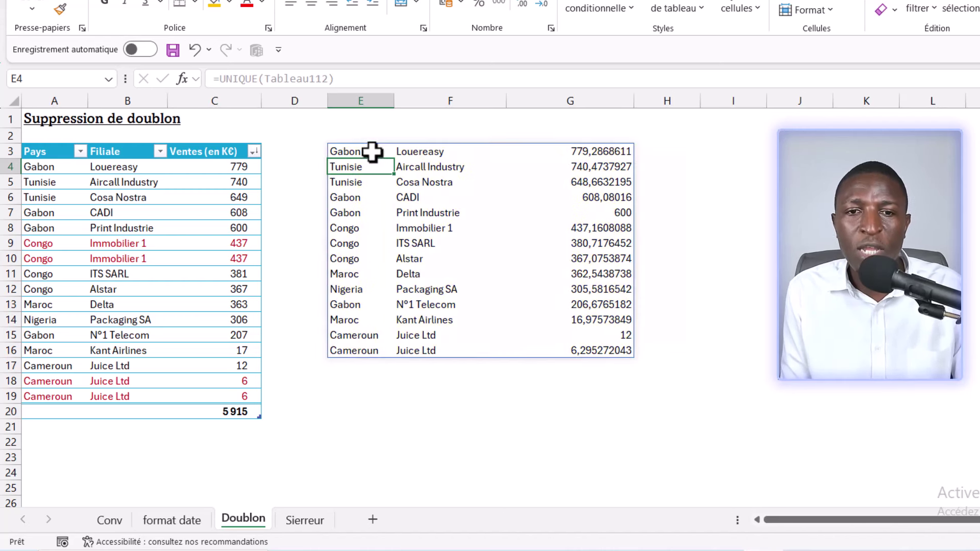
- Compare the spilled unique rows with the table's Ventes values, including the duplicated Juice Ltd entries
drag(372, 151, 368, 352)
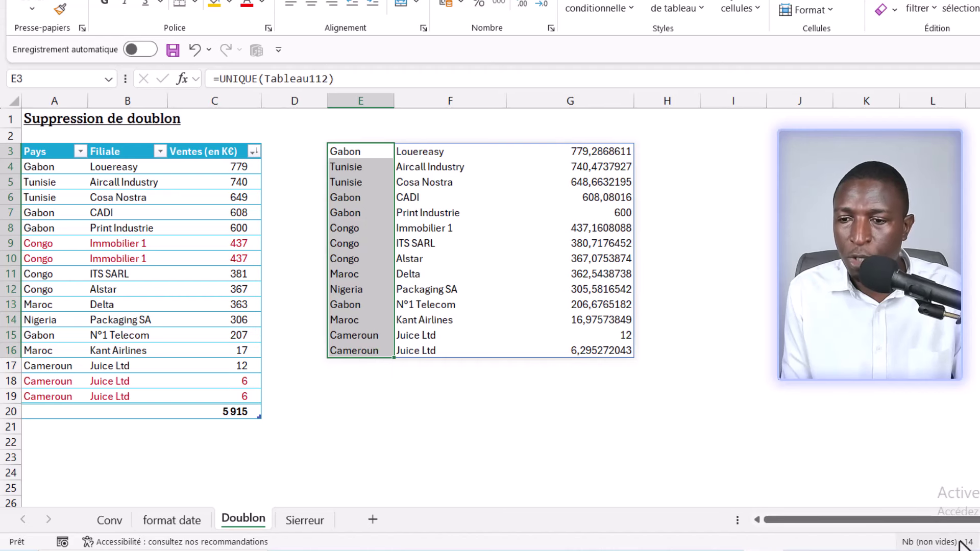
click(213, 145)
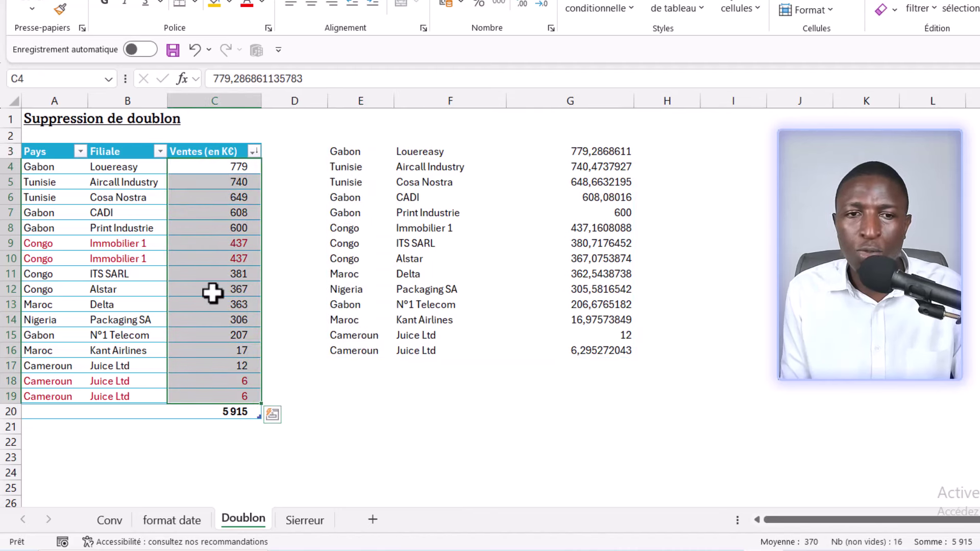
click(193, 244)
click(201, 260)
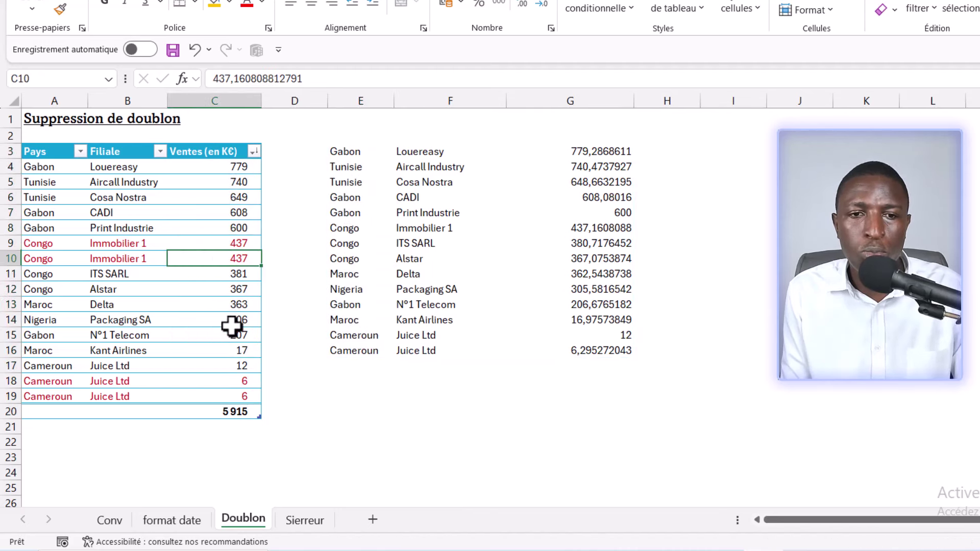
click(211, 381)
click(221, 396)
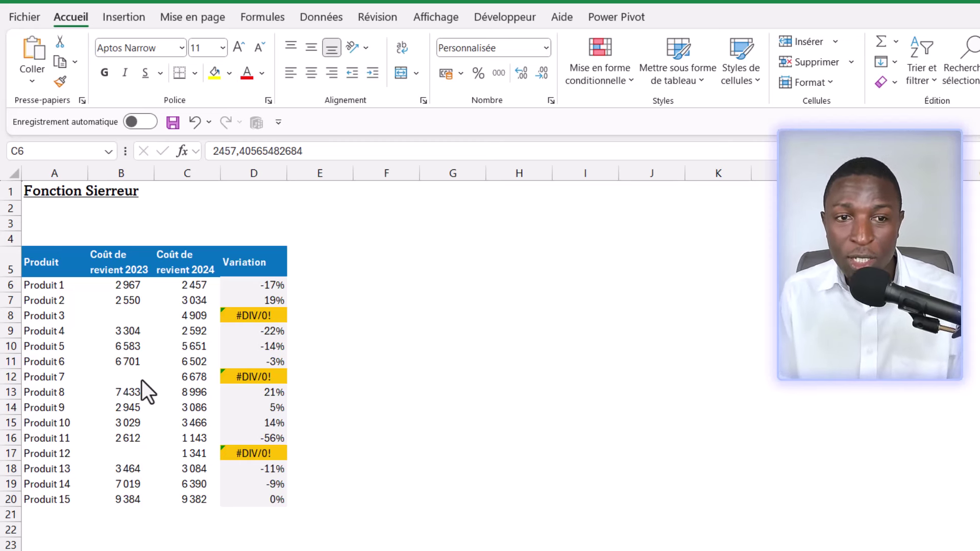
- Inspect the #DIV/0! variation formulas in D8, D12 and D17 against the working D6
click(263, 315)
click(265, 377)
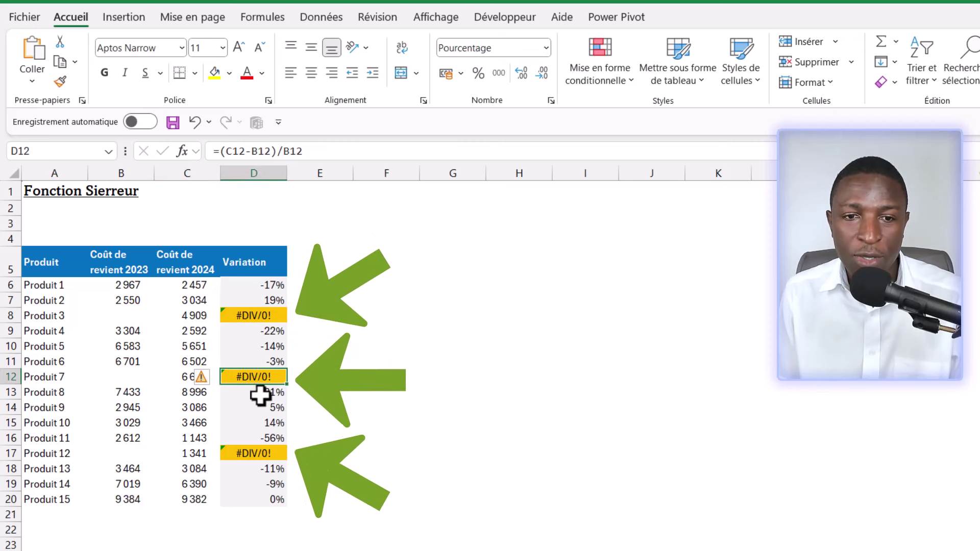
click(267, 454)
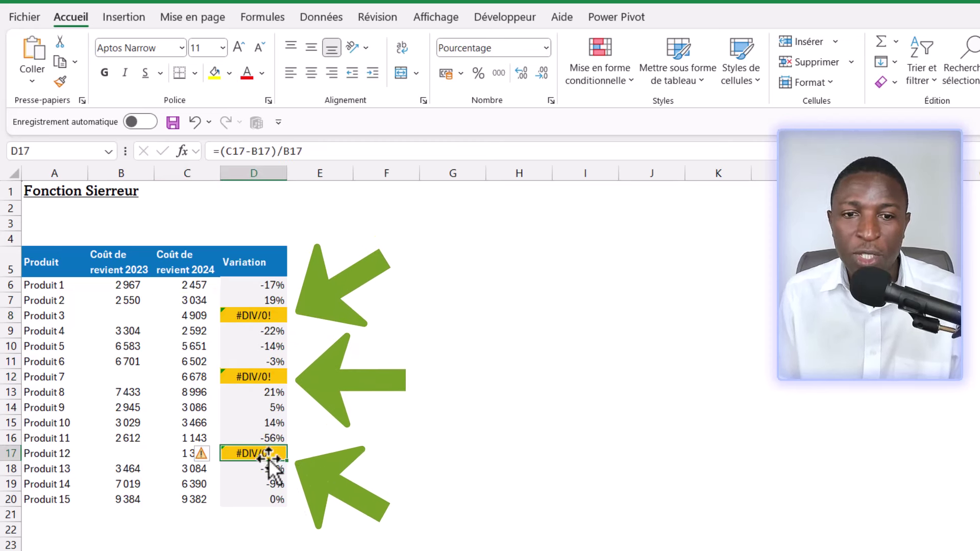
click(259, 286)
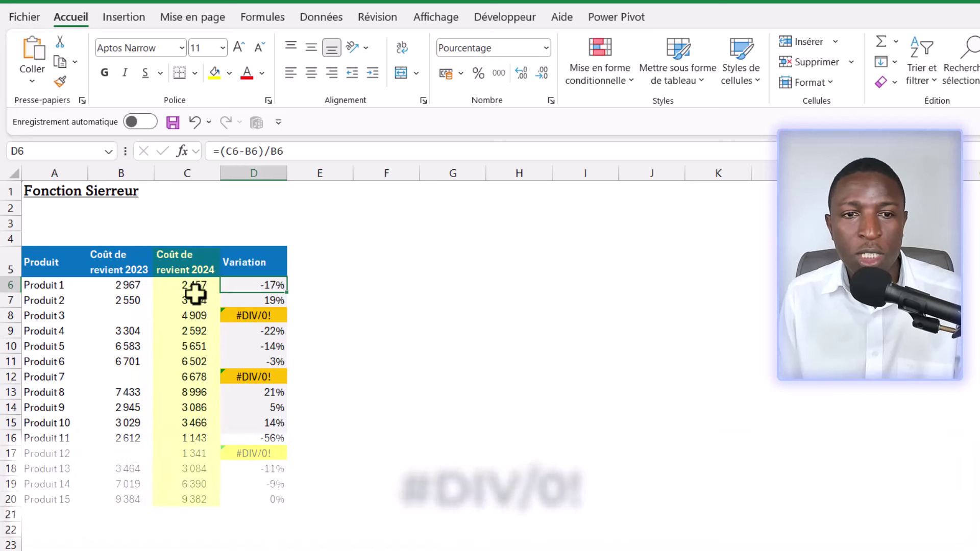
click(182, 264)
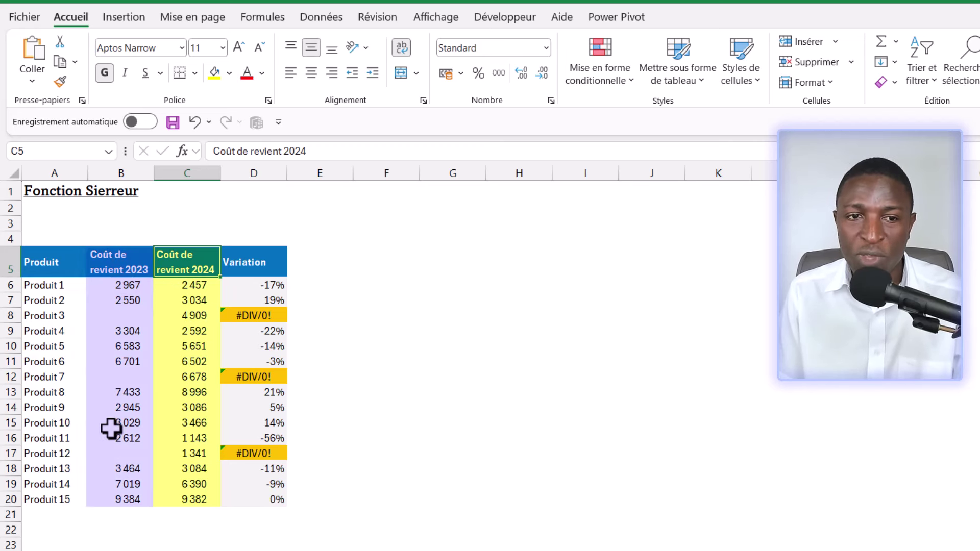
- Trace the failing variations to the empty 2023 cost cells B8, B12 and B17
click(117, 316)
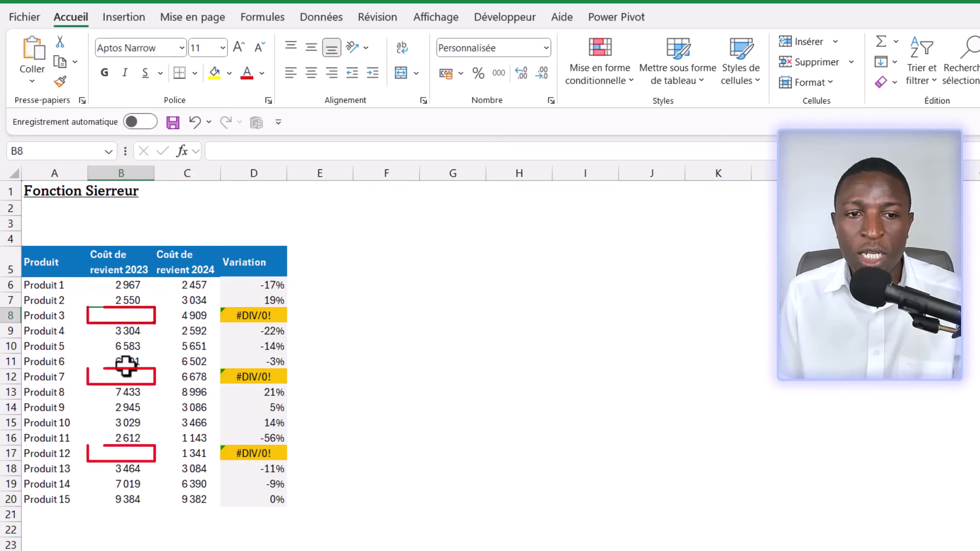
click(123, 376)
click(128, 453)
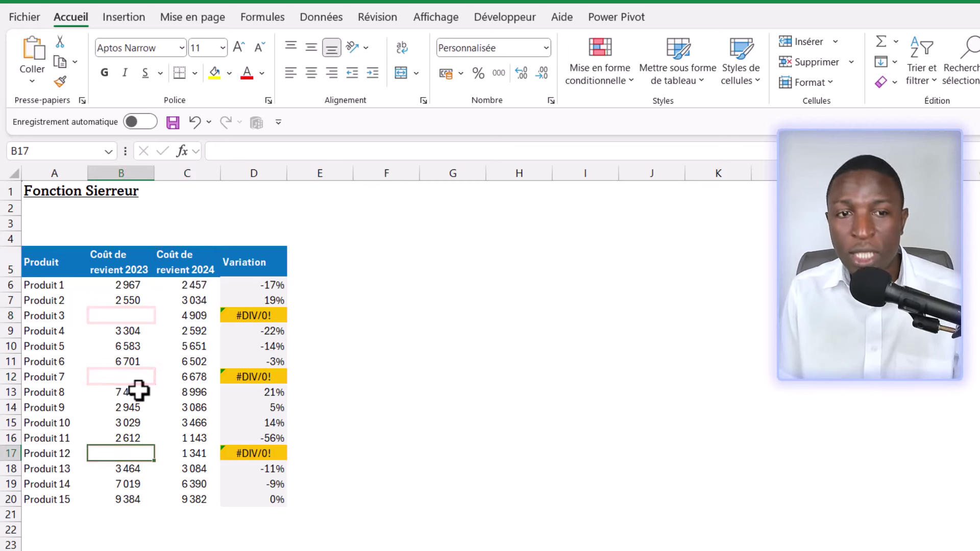
click(125, 377)
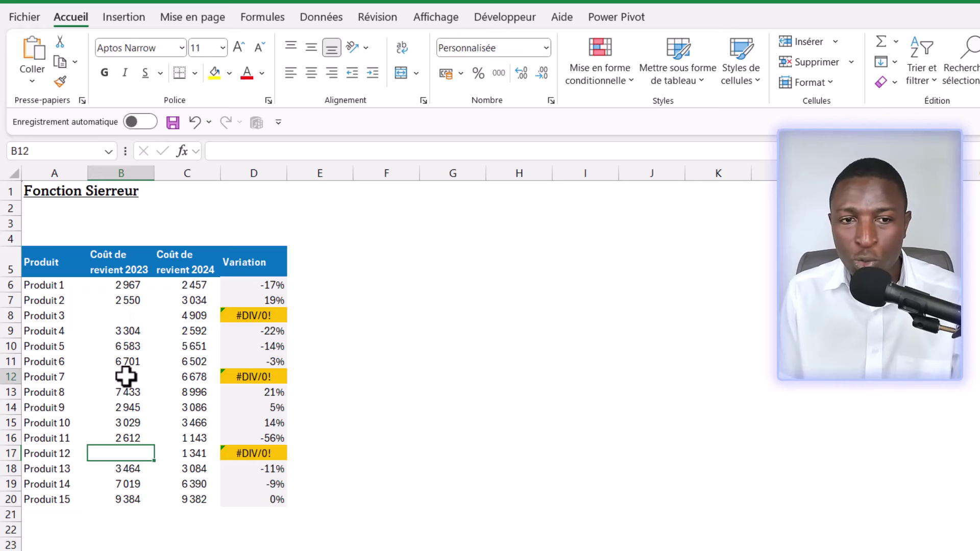
click(125, 312)
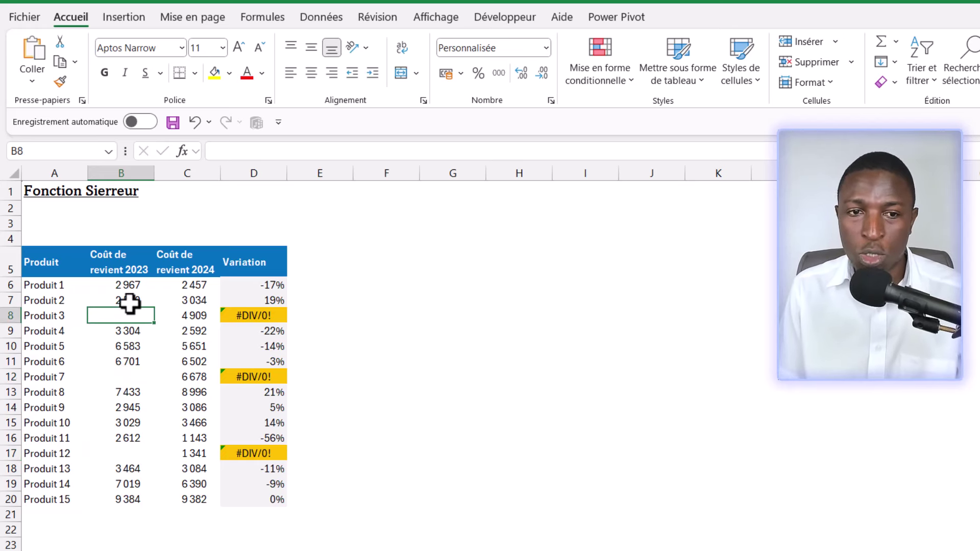
click(271, 289)
click(256, 313)
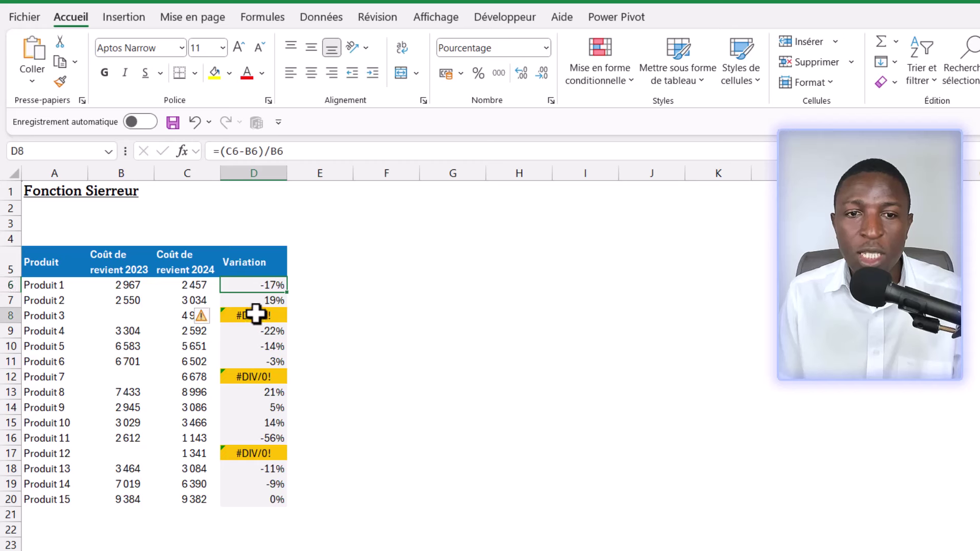
click(261, 379)
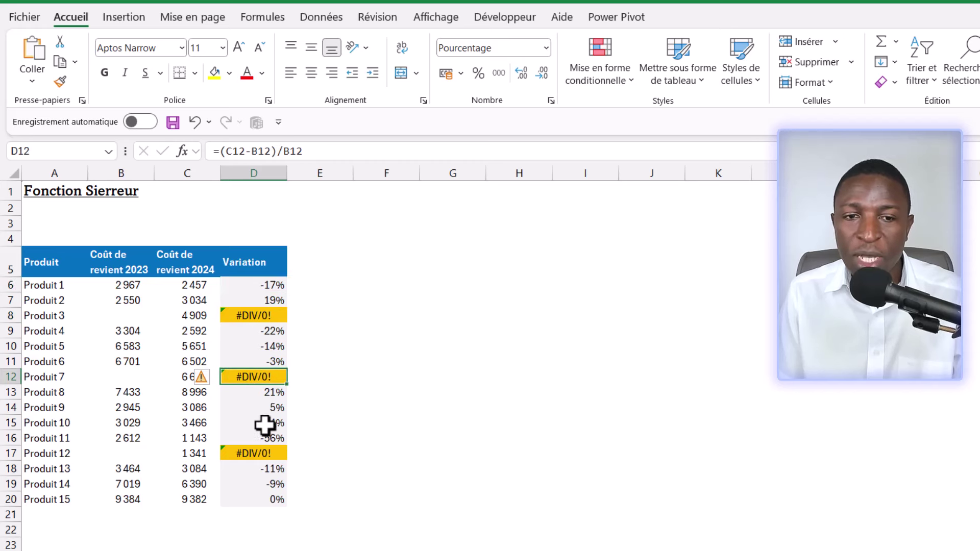
click(136, 380)
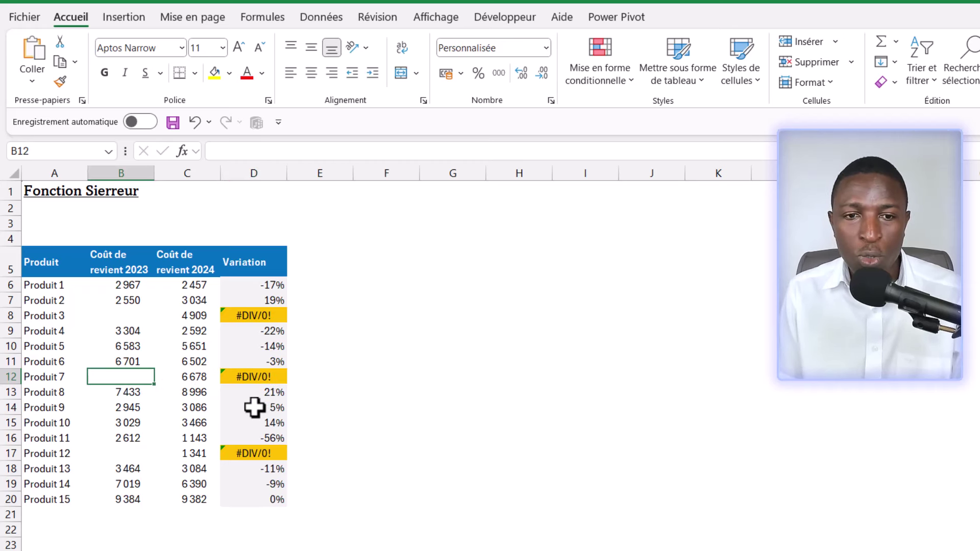
click(256, 452)
click(256, 320)
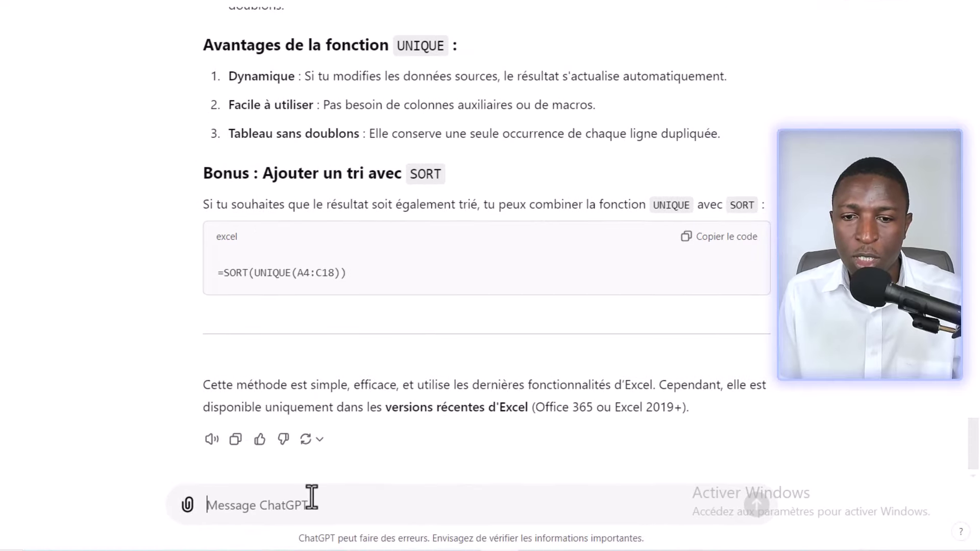
- Send ChatGPT the question about #DIV/0! ratio errors and replacing them with an empty string
text(j'ai un tableau dans lequel j'ai intégré un calcul de ratio. Cependant, j'ai comme résultat des valeurs d'erreur de type #DIV/0! Qu'est ce que cela signifie et comment remplacer cette valeur d'erreur par une chaine vide "")
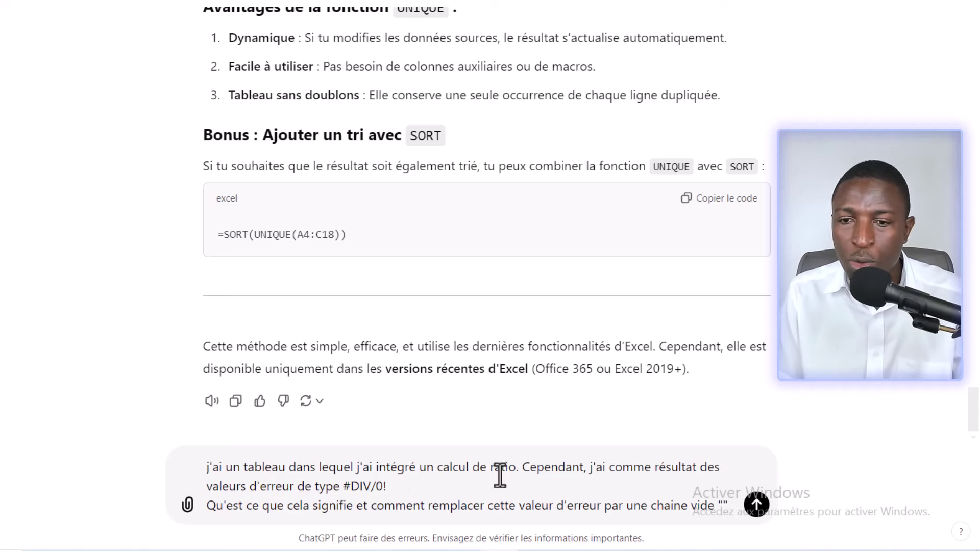
shift+click(515, 472)
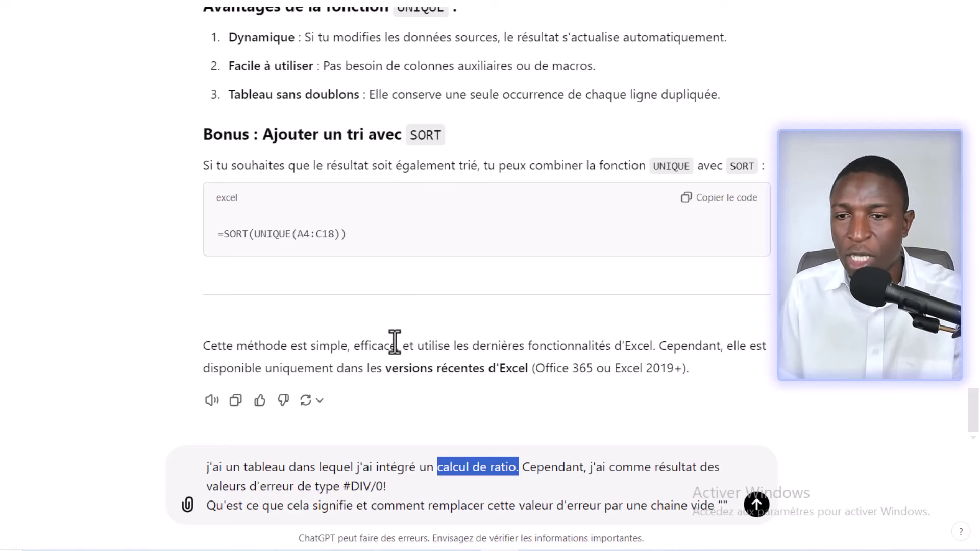
click(512, 467)
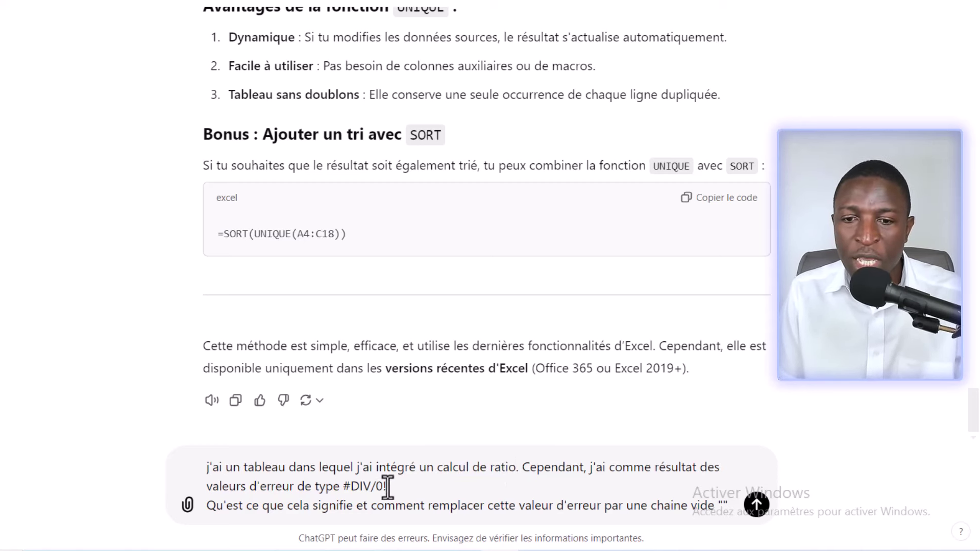
drag(267, 486, 366, 487)
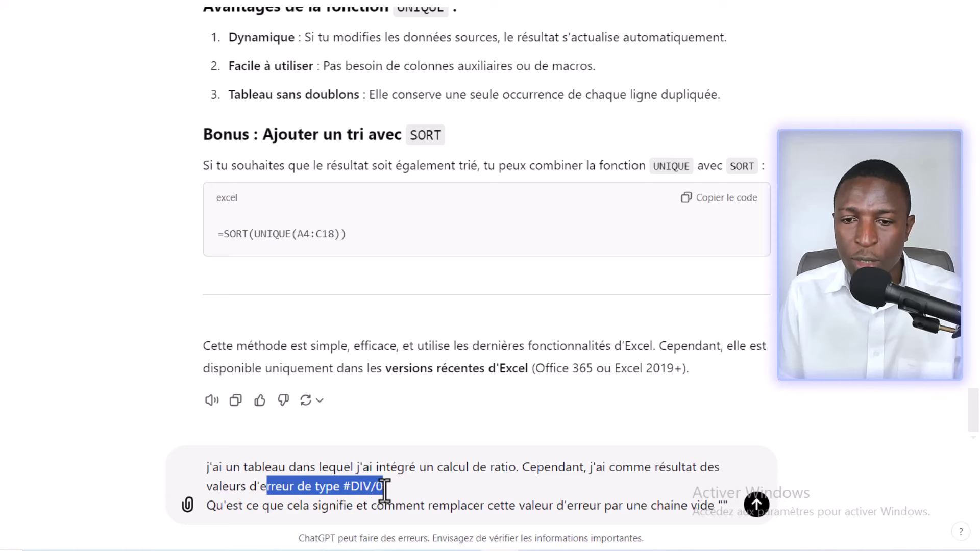
click(384, 489)
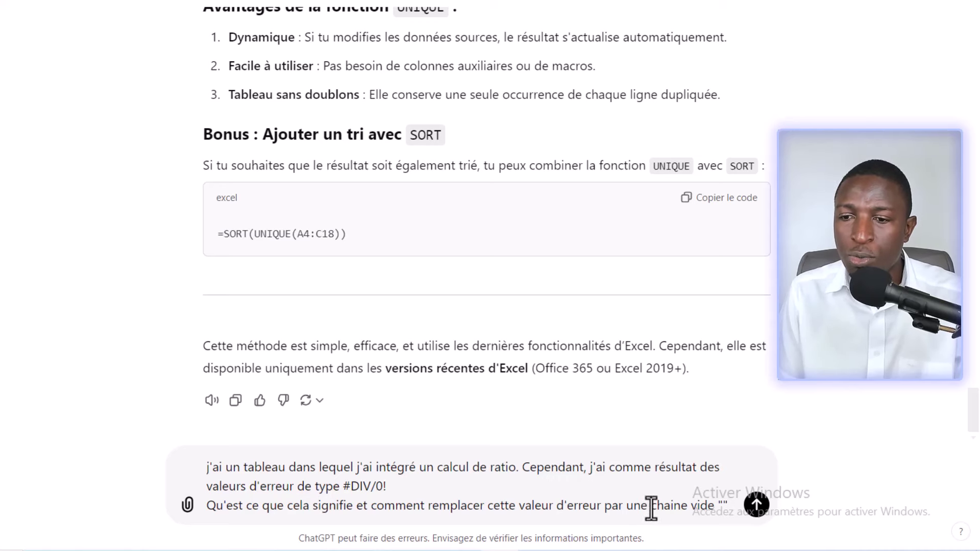
key(Return)
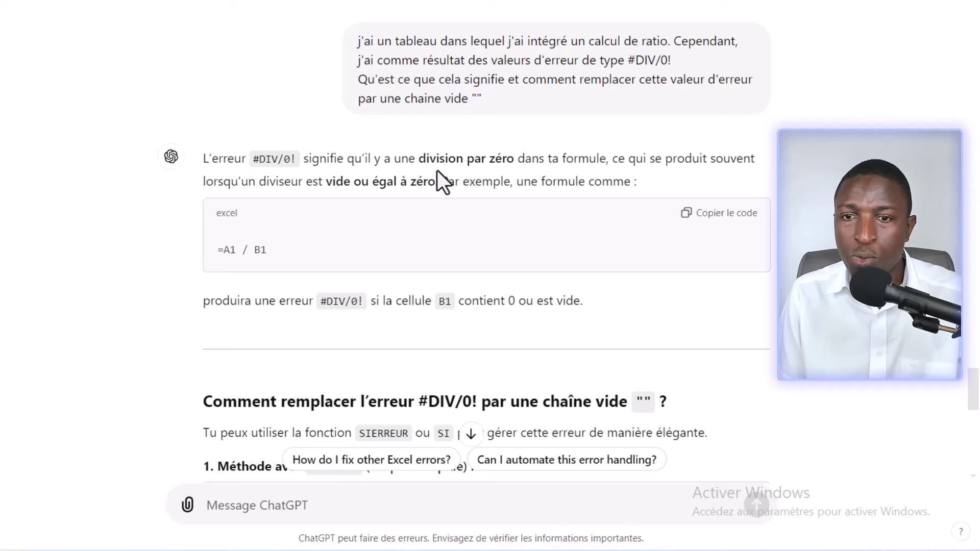
- Read through the reply's SIERREUR and SI example formulas
scroll(442, 236, down, 2)
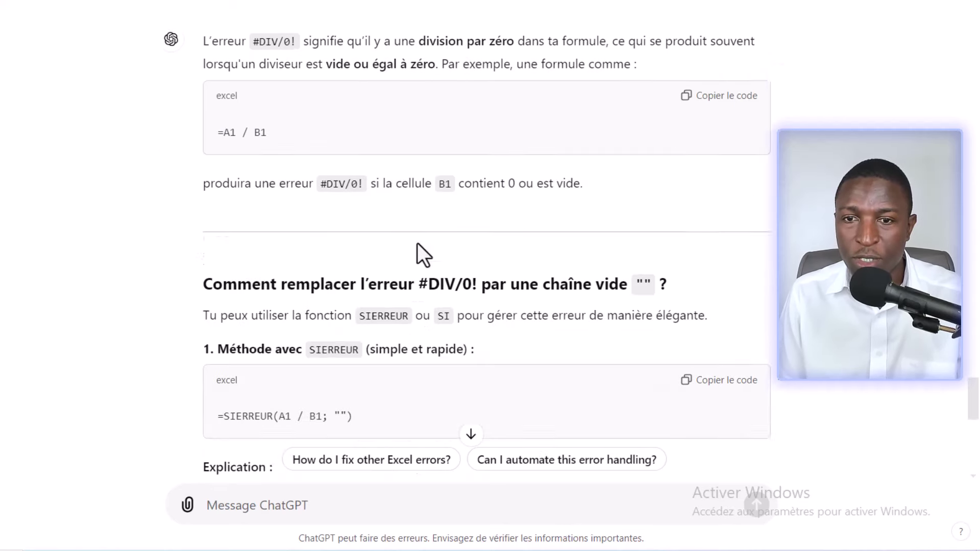
scroll(417, 243, down, 2)
scroll(415, 240, down, 2)
scroll(431, 258, up, 1)
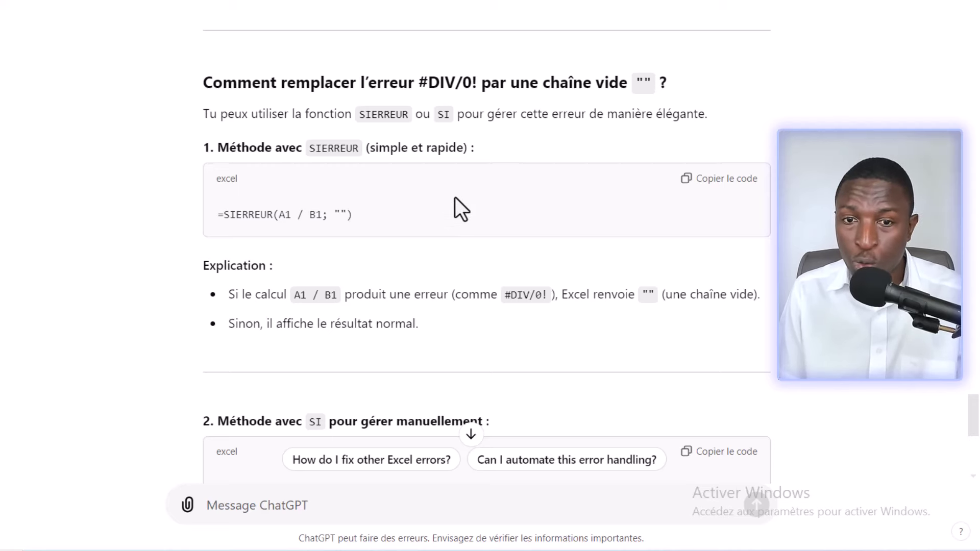
scroll(414, 234, down, 6)
scroll(412, 237, up, 4)
scroll(413, 237, up, 1)
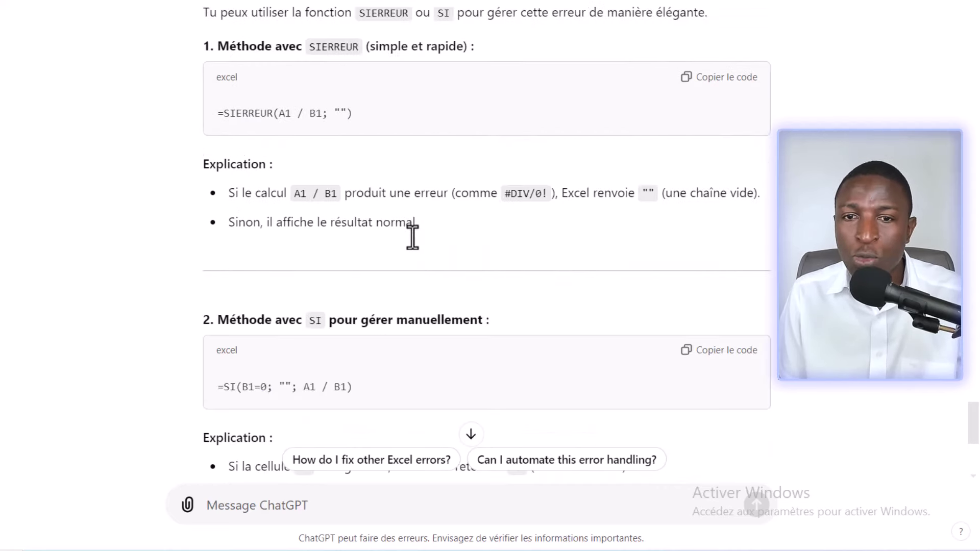
scroll(411, 247, up, 1)
drag(227, 192, 274, 193)
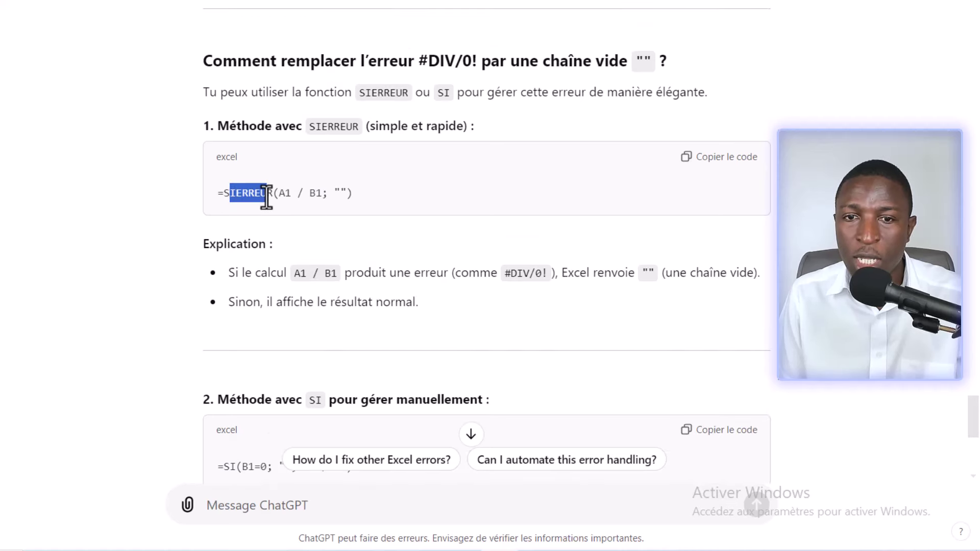
click(247, 170)
scroll(477, 291, down, 1)
scroll(477, 291, down, 2)
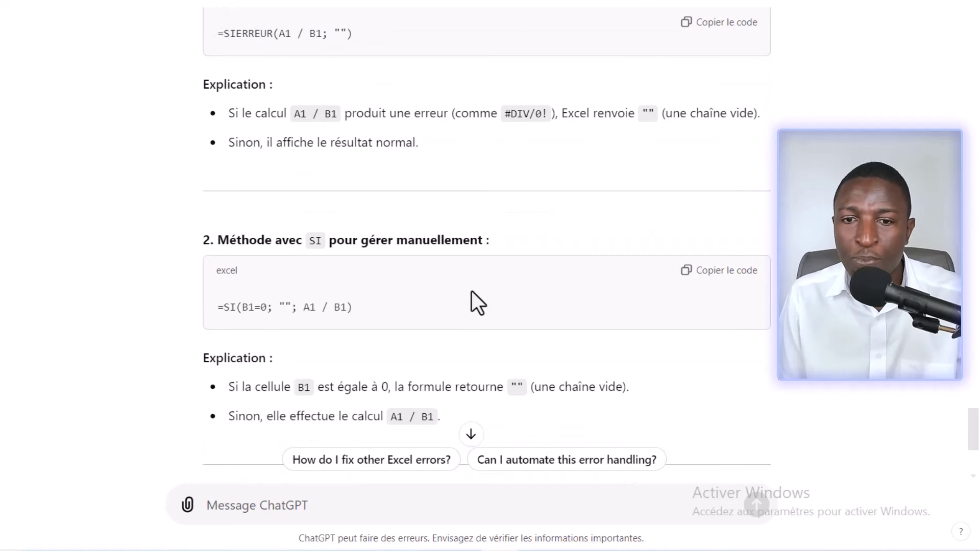
double_click(225, 309)
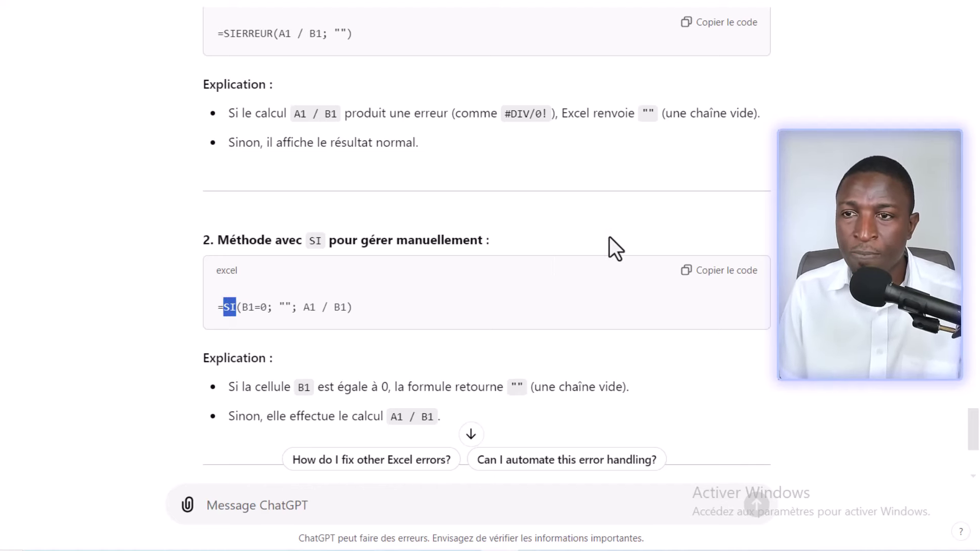
scroll(609, 236, up, 4)
- Copy the =SIERREUR(A1 / B1; "") example formula
click(730, 239)
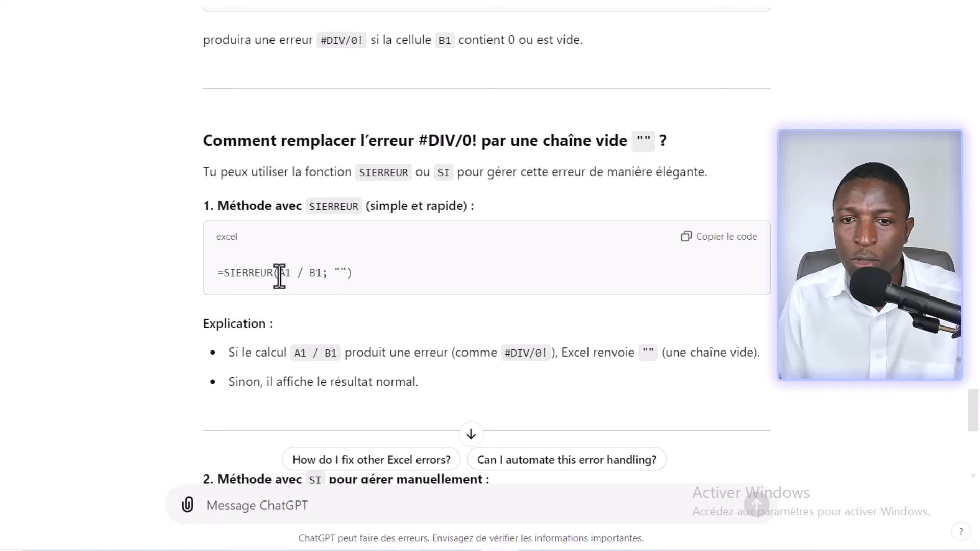
drag(279, 276, 318, 280)
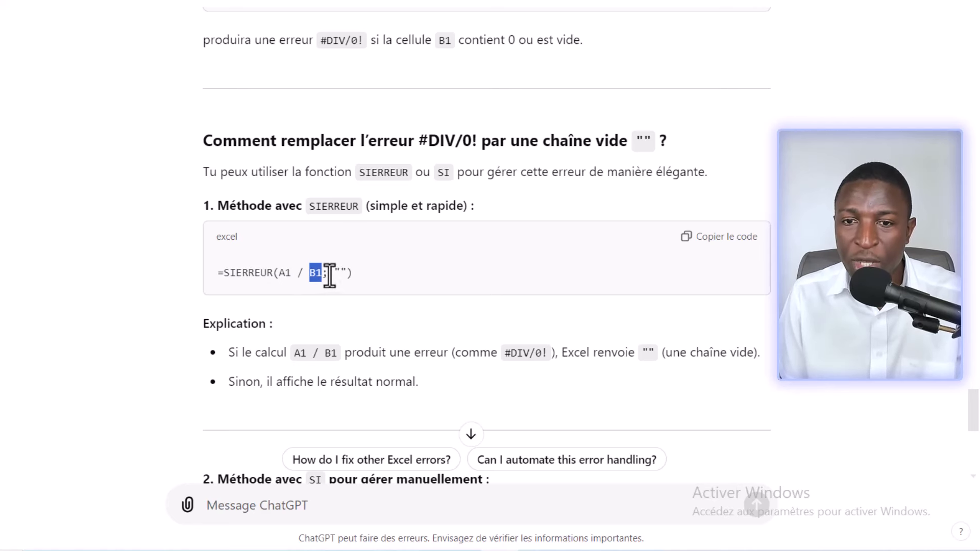
drag(328, 274, 347, 275)
click(714, 248)
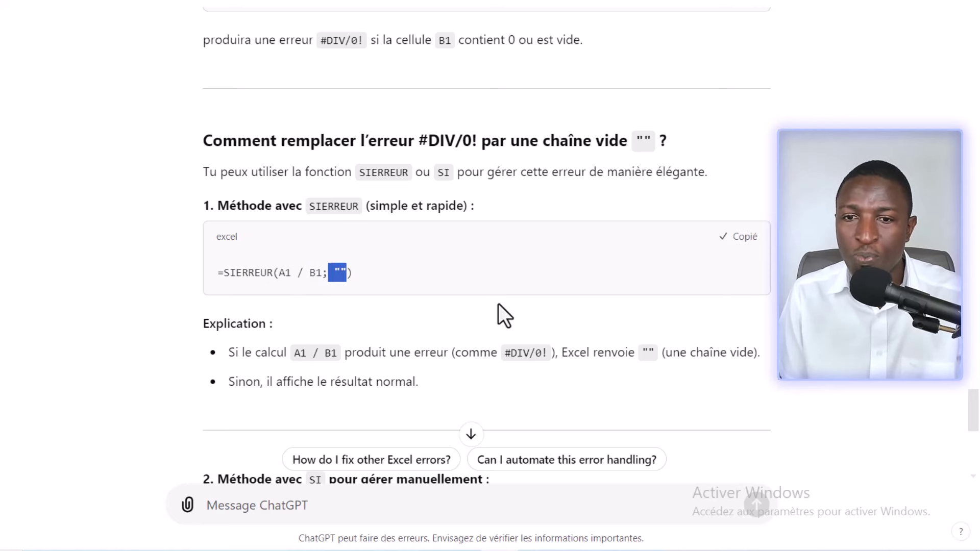
- Rewrite Variation cell D6 as =SIERREUR((C6-B6)/B6;0%)
key(alt+Tab)
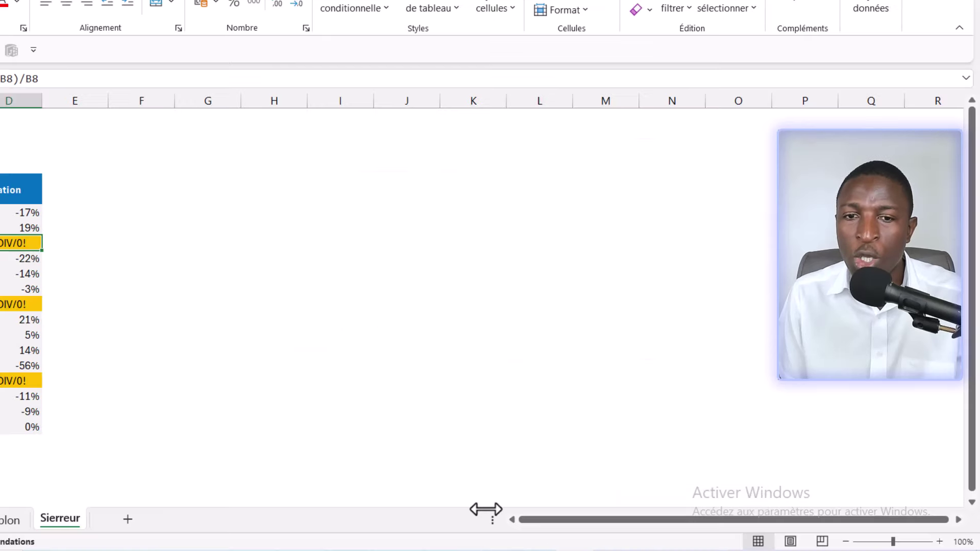
scroll(166, 301, left, 5)
click(260, 210)
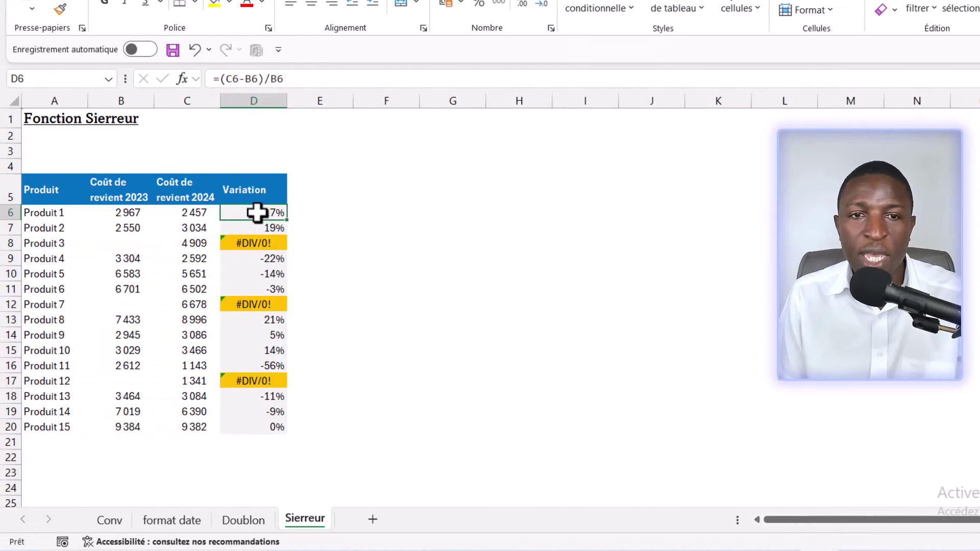
click(218, 79)
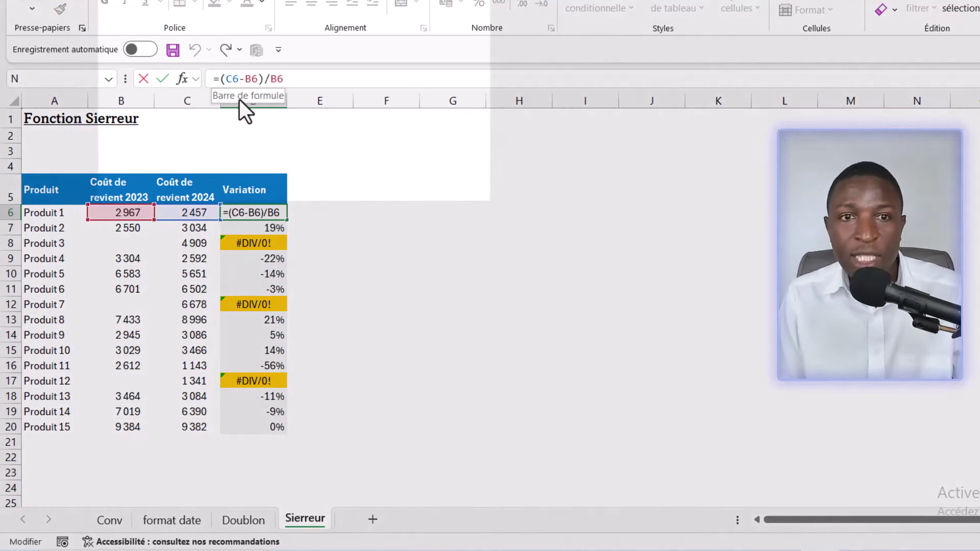
text(=SIERREUR(A1 / B1; ""))
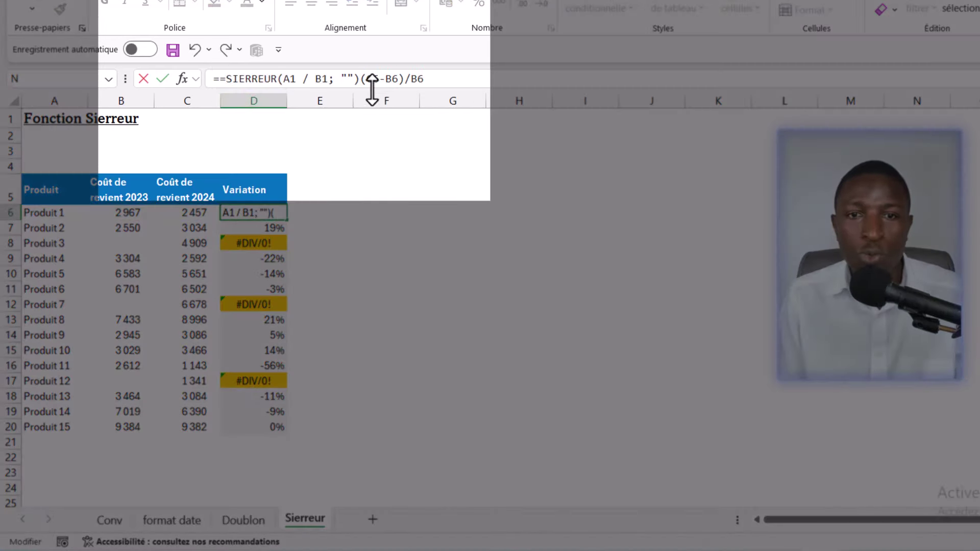
drag(442, 78, 360, 79)
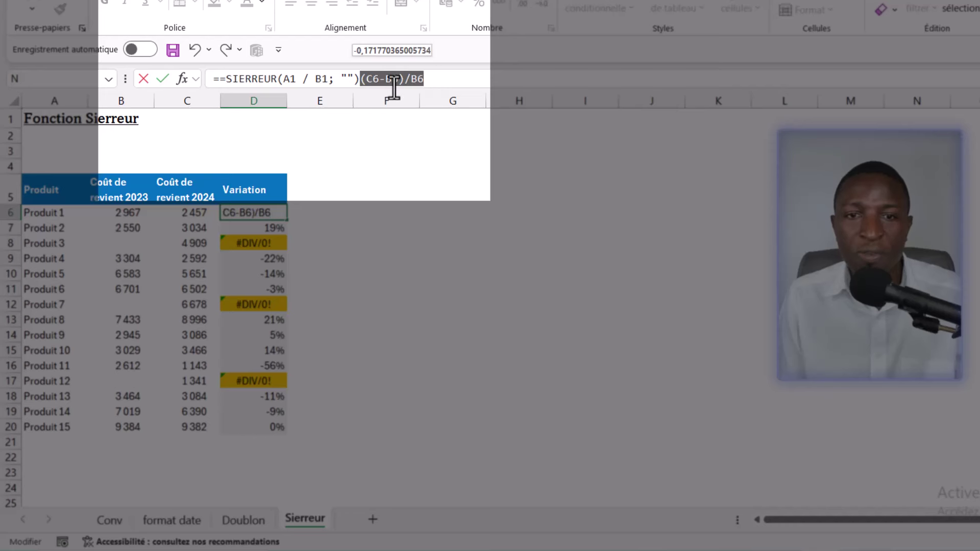
key(ctrl+x)
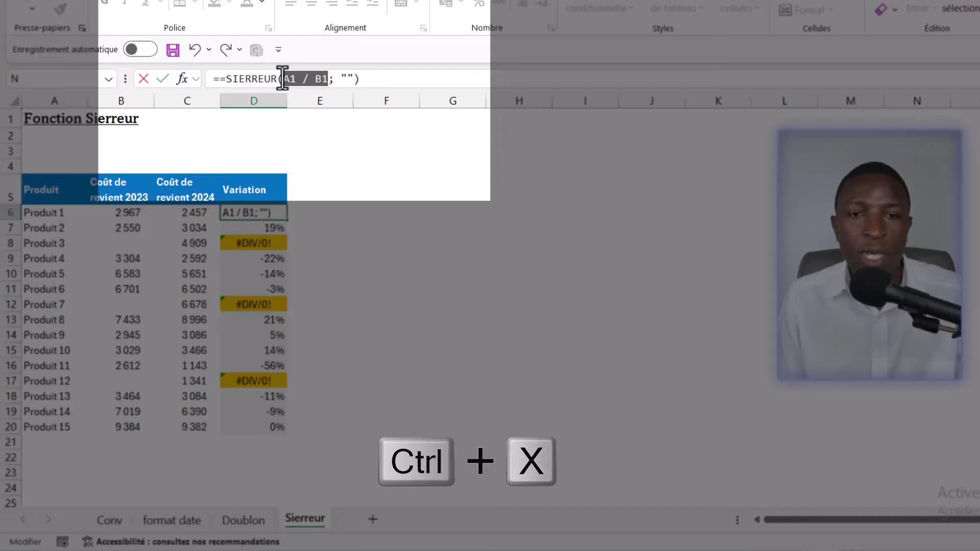
key(ctrl+v)
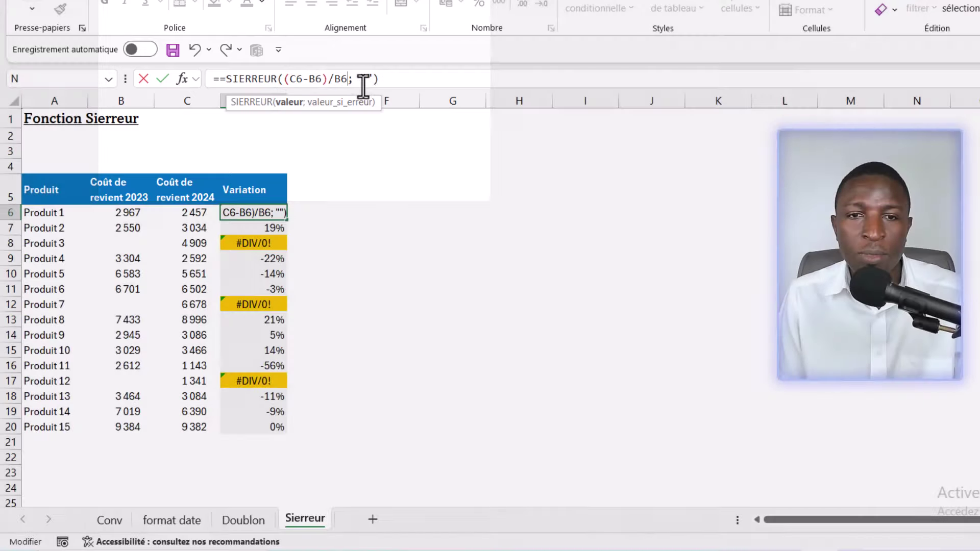
click(365, 80)
key(BackSpace)
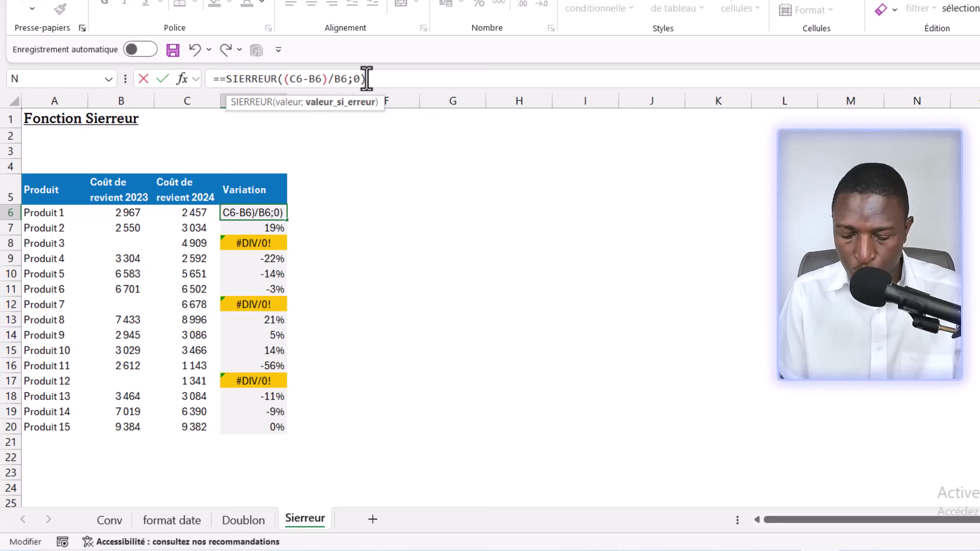
key(Home)
key(Delete)
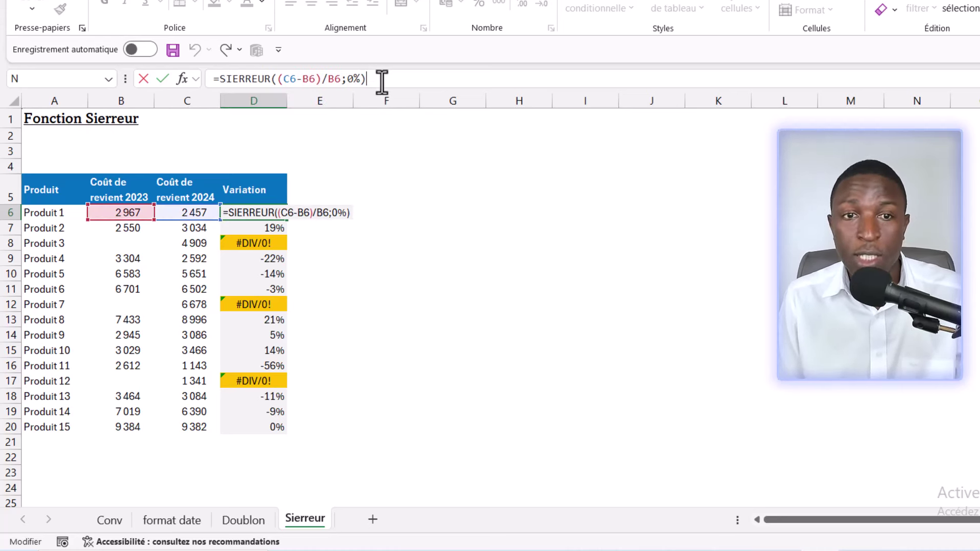
key(Return)
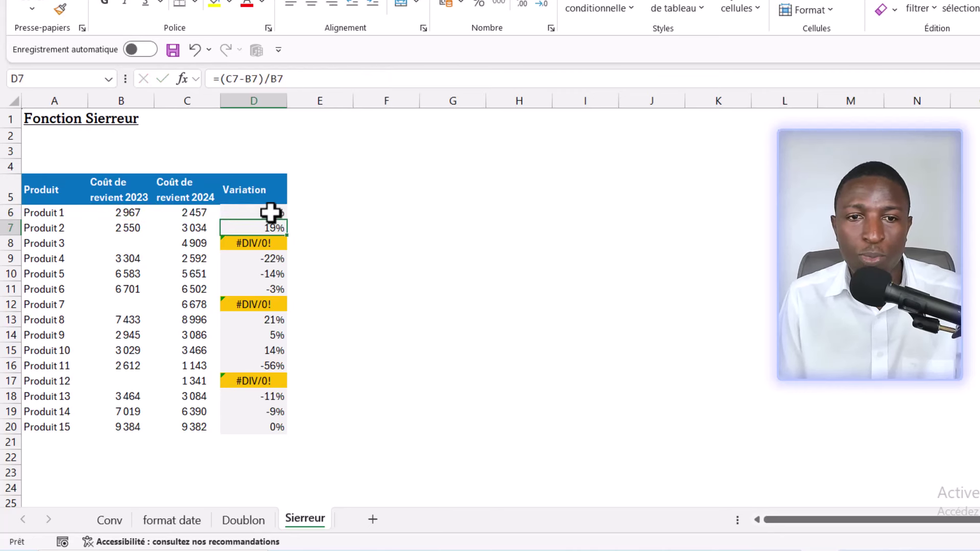
- Fill the D6 SIERREUR formula down to D20 and confirm D8, D12, D17 show 0%
click(272, 211)
double_click(287, 220)
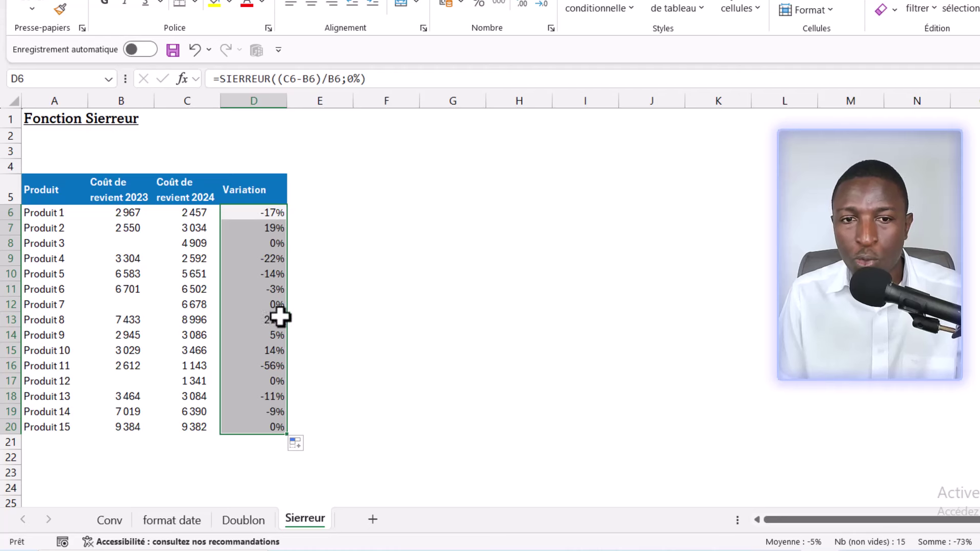
click(249, 243)
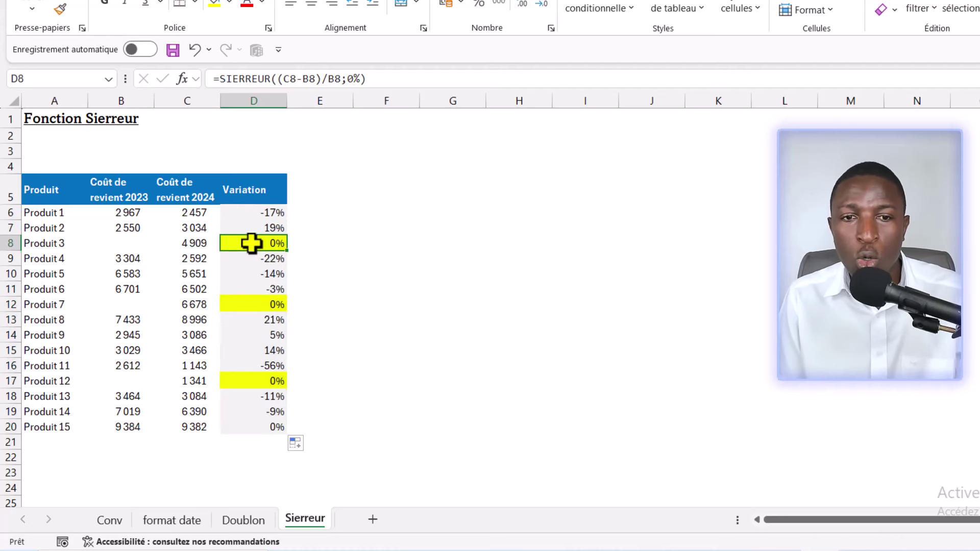
click(257, 304)
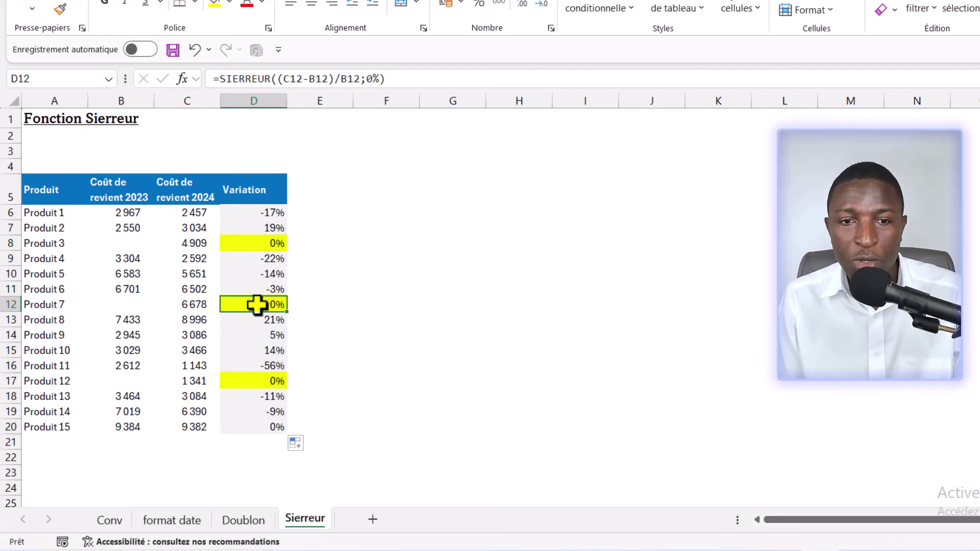
click(273, 381)
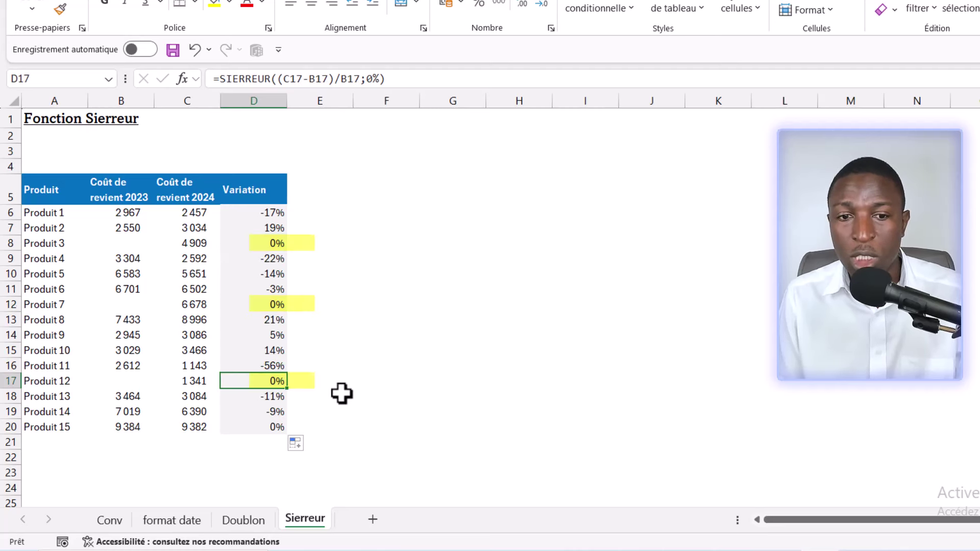